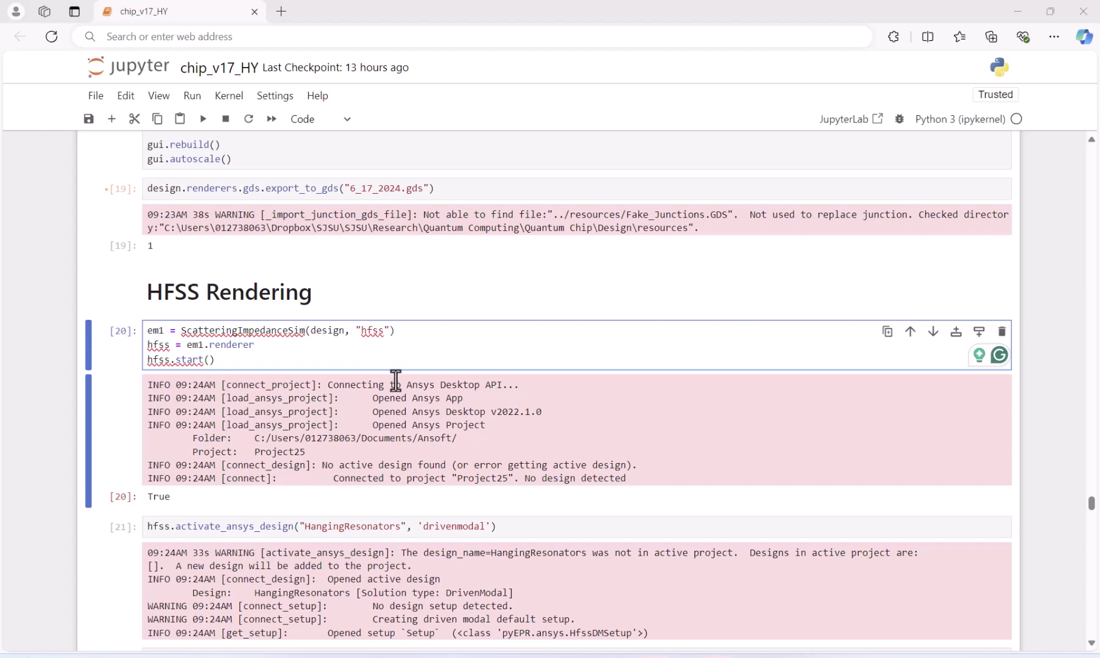
Review the HFSS Rendering cells in the notebook and view the chip layout in the Qiskit Metal window.
{"action": "scroll", "coordinate": [364, 323], "scroll_direction": "down", "scroll_amount": 1}
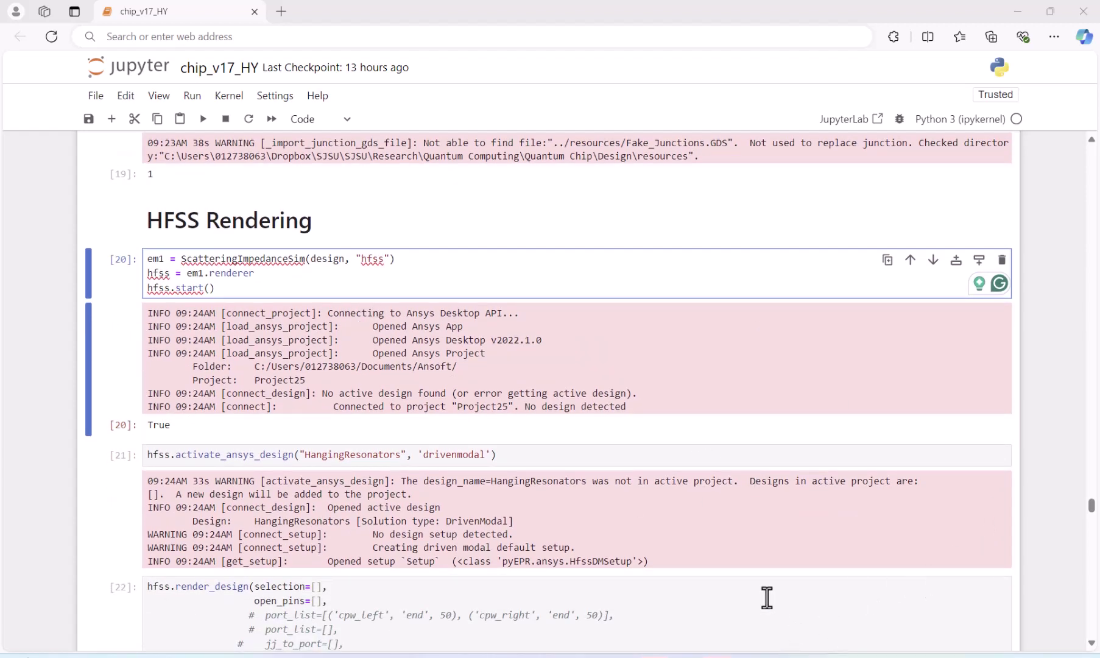
{"action": "left_click", "coordinate": [729, 646]}
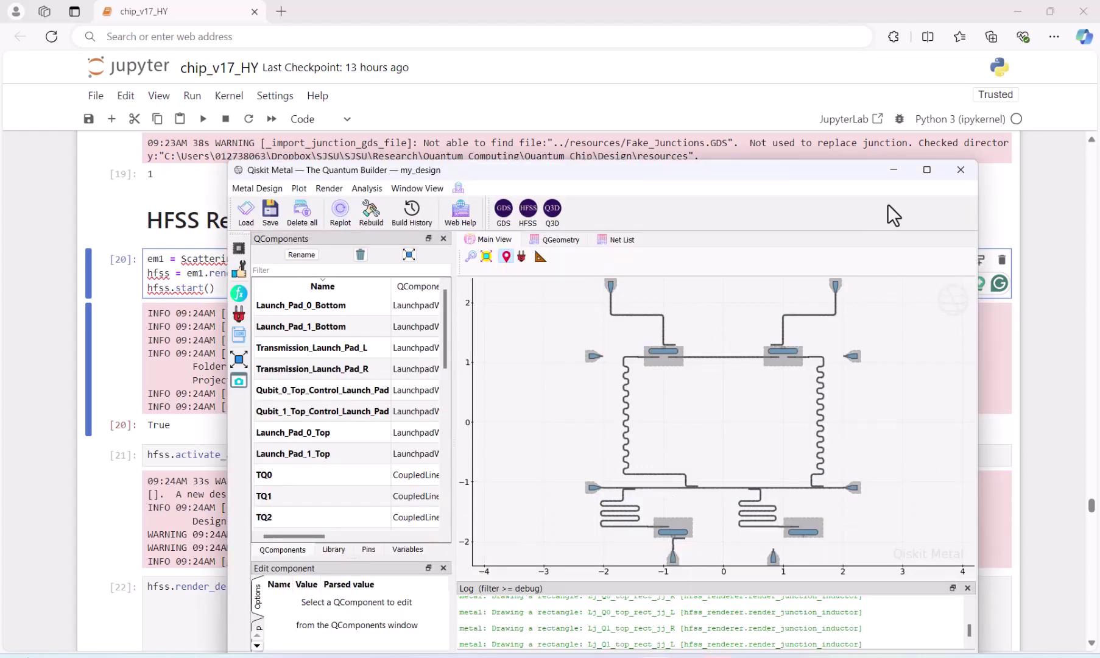
{"action": "left_click", "coordinate": [896, 170]}
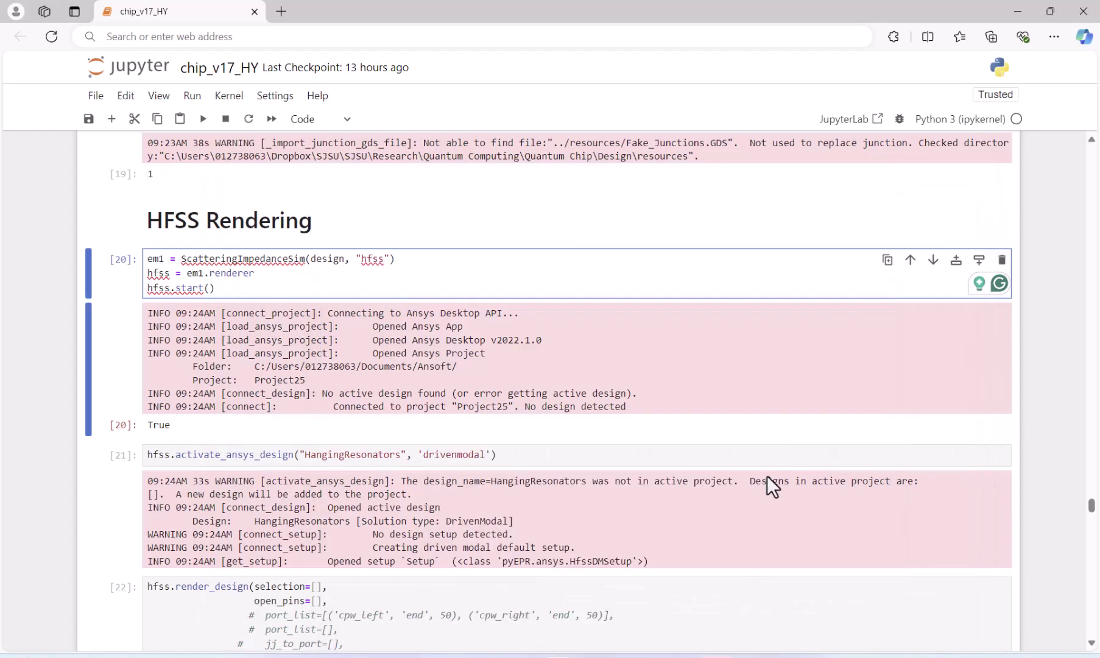
Switch to Ansys Electronics Desktop and copy all objects of the HangingResonators model.
{"action": "left_click", "coordinate": [716, 590]}
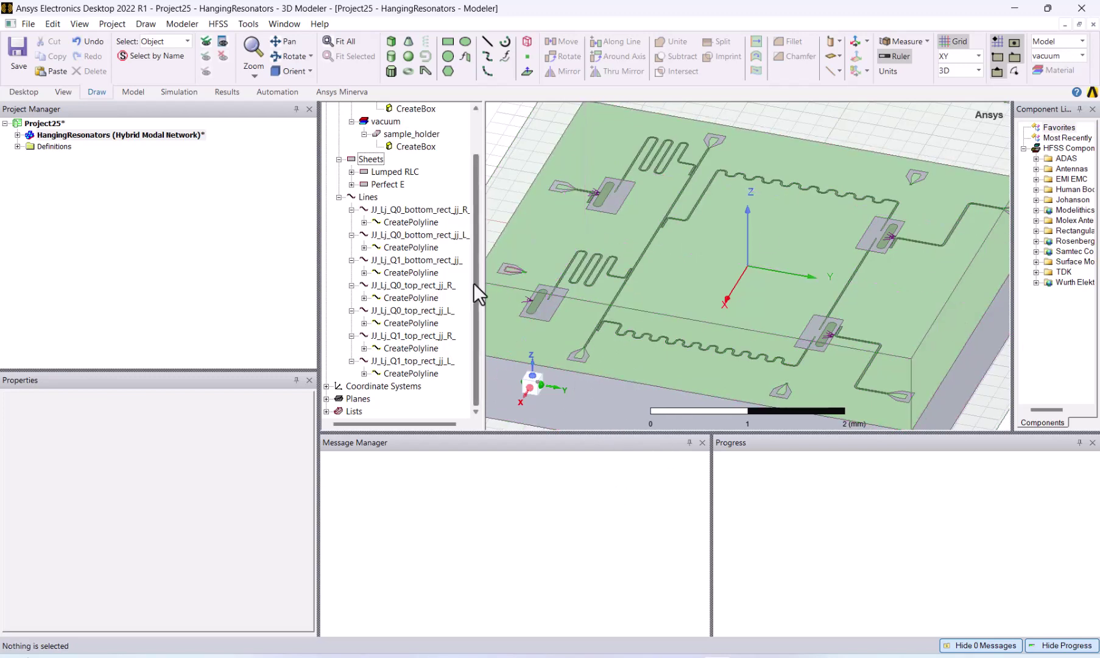
{"action": "left_click", "coordinate": [18, 135]}
{"action": "left_click", "coordinate": [475, 130]}
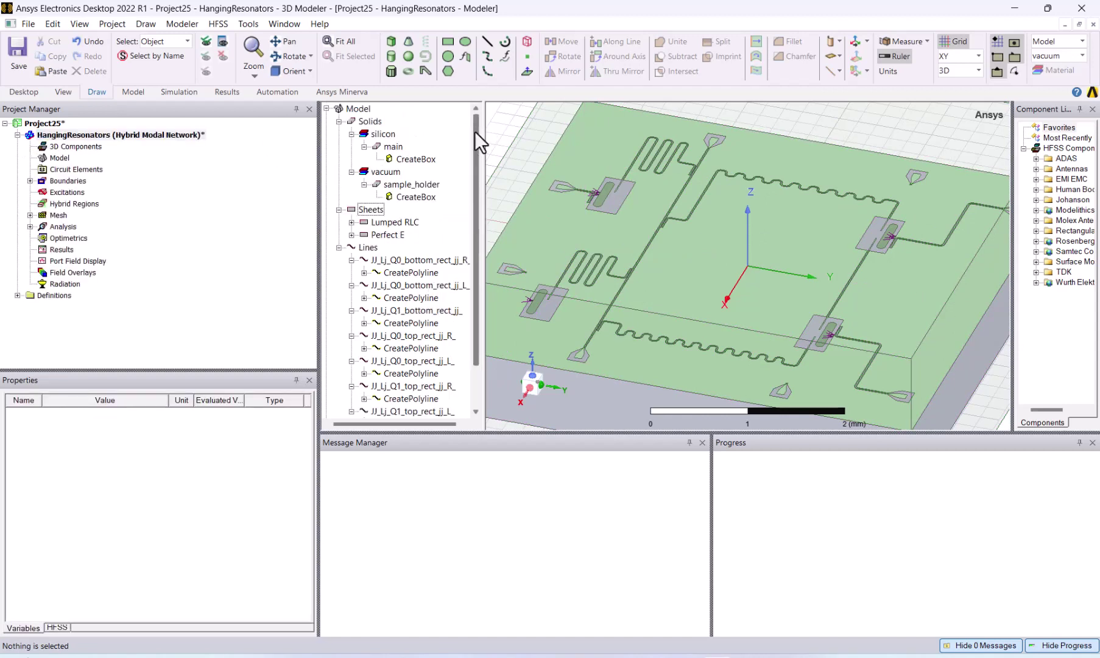
{"action": "right_click", "coordinate": [358, 109]}
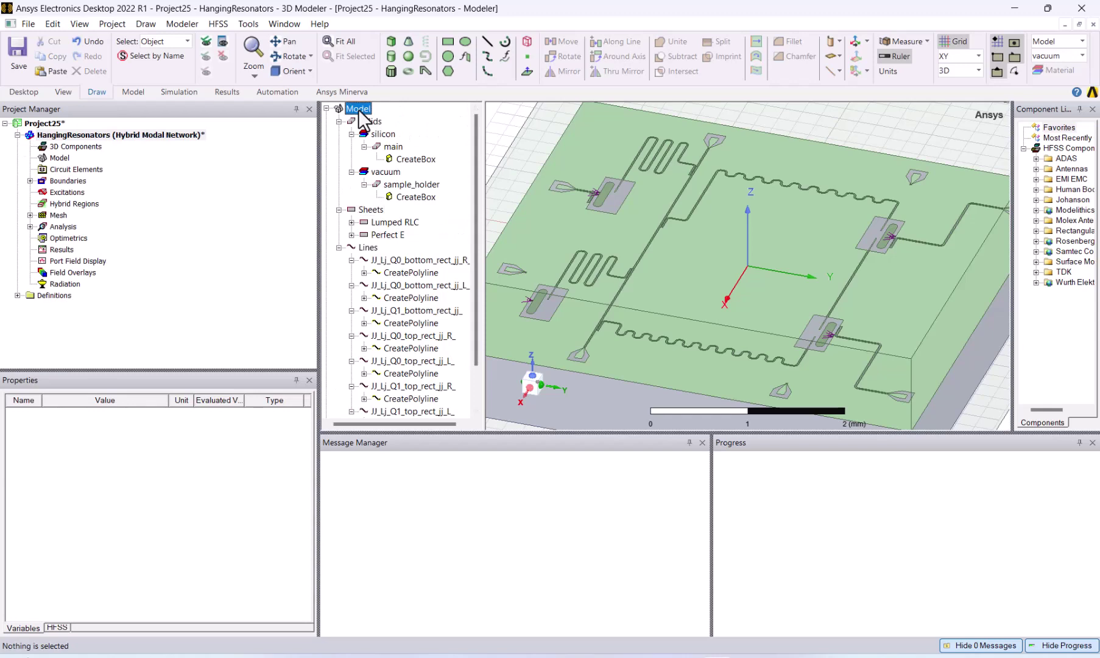
{"action": "left_click", "coordinate": [411, 176]}
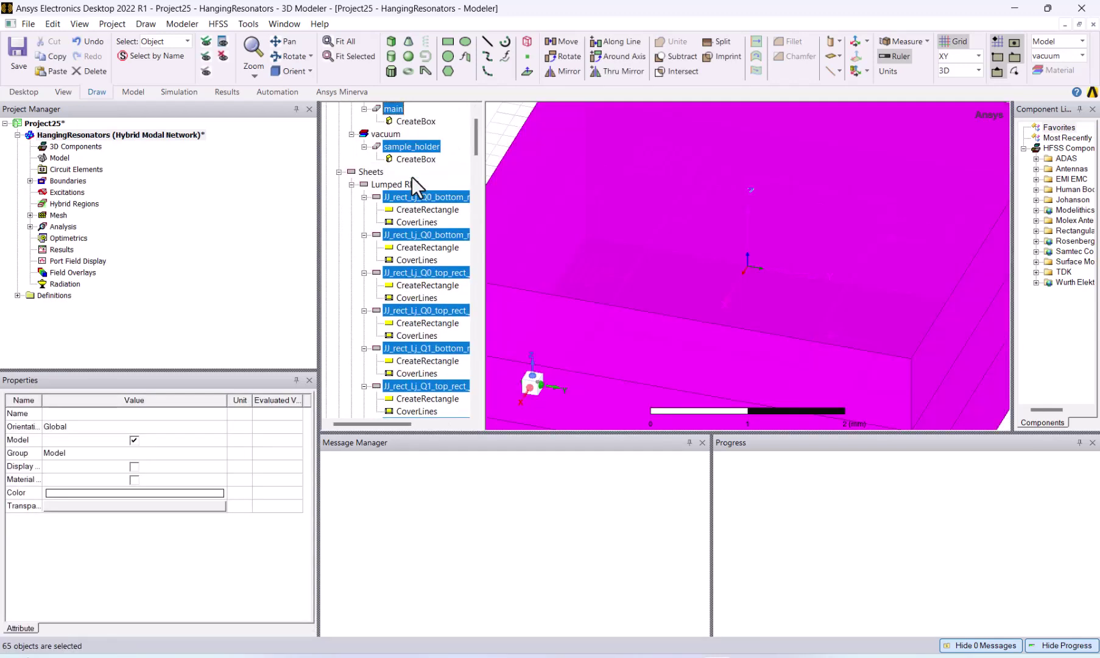
{"action": "left_click", "coordinate": [53, 23]}
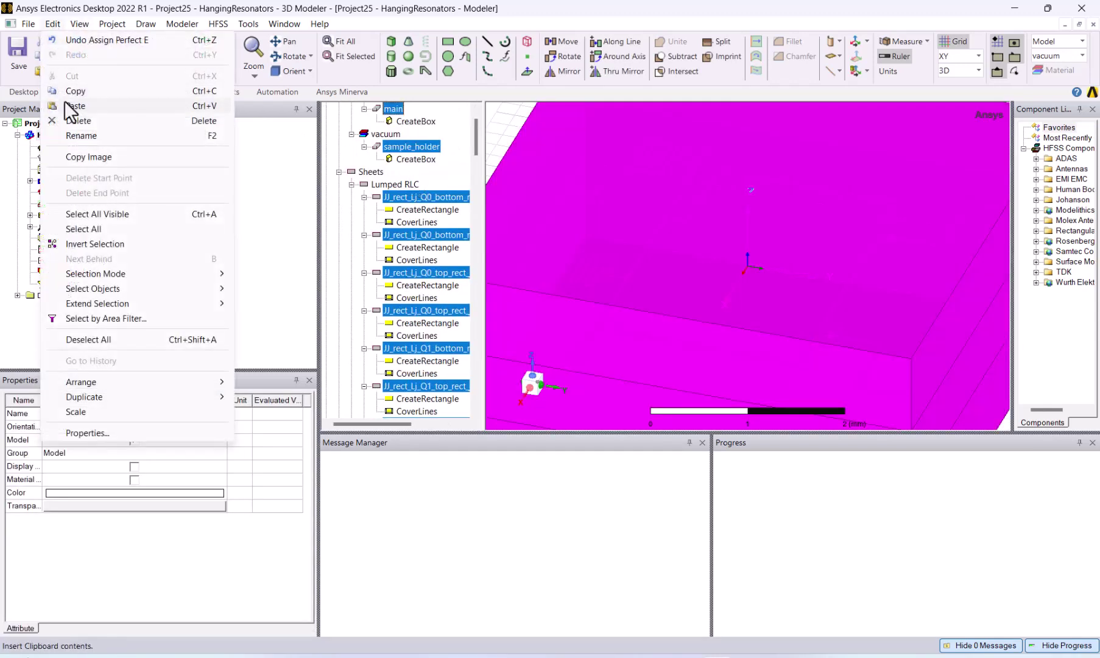
{"action": "left_click", "coordinate": [70, 96]}
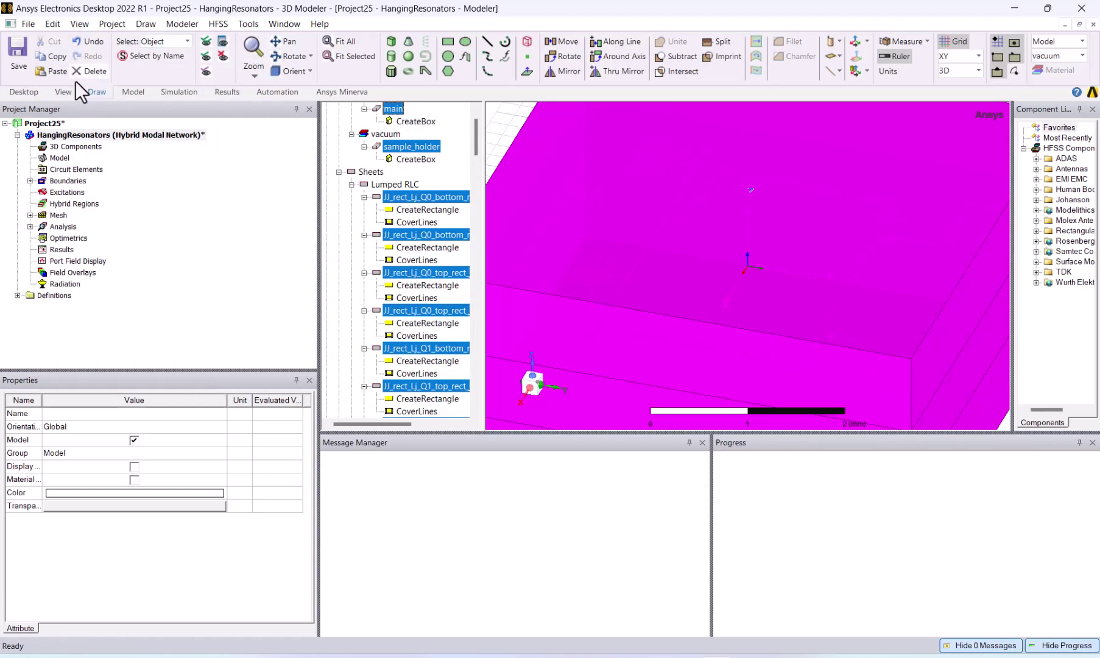
Insert a Q3D Extractor design into the project and expand its contents in the project tree.
{"action": "left_click", "coordinate": [22, 92]}
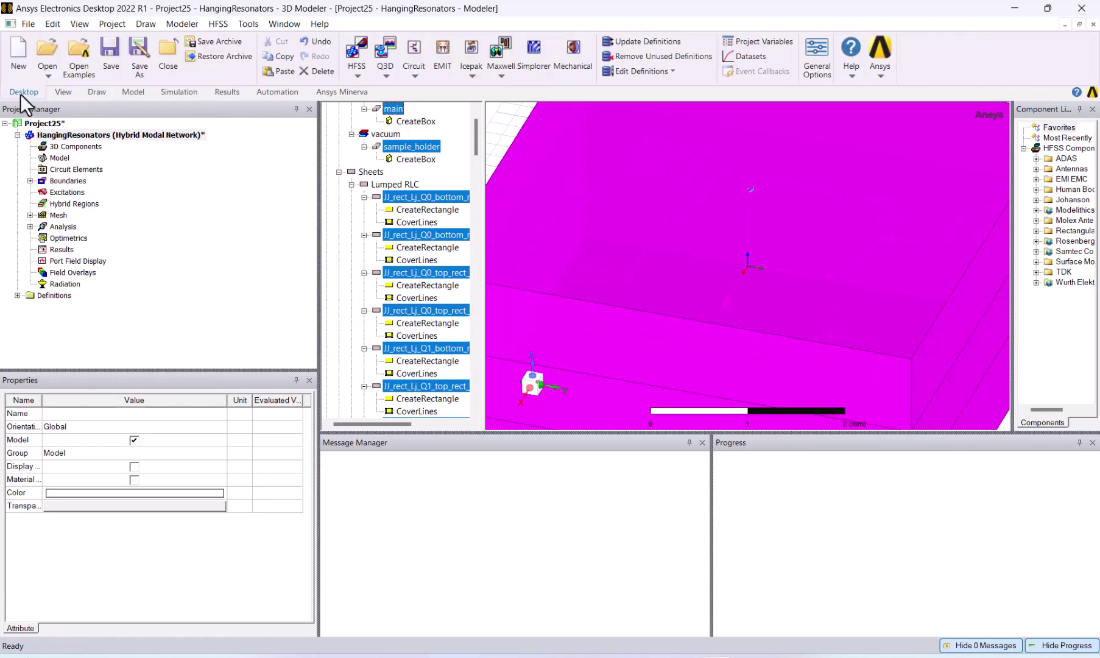
{"action": "left_click", "coordinate": [387, 67]}
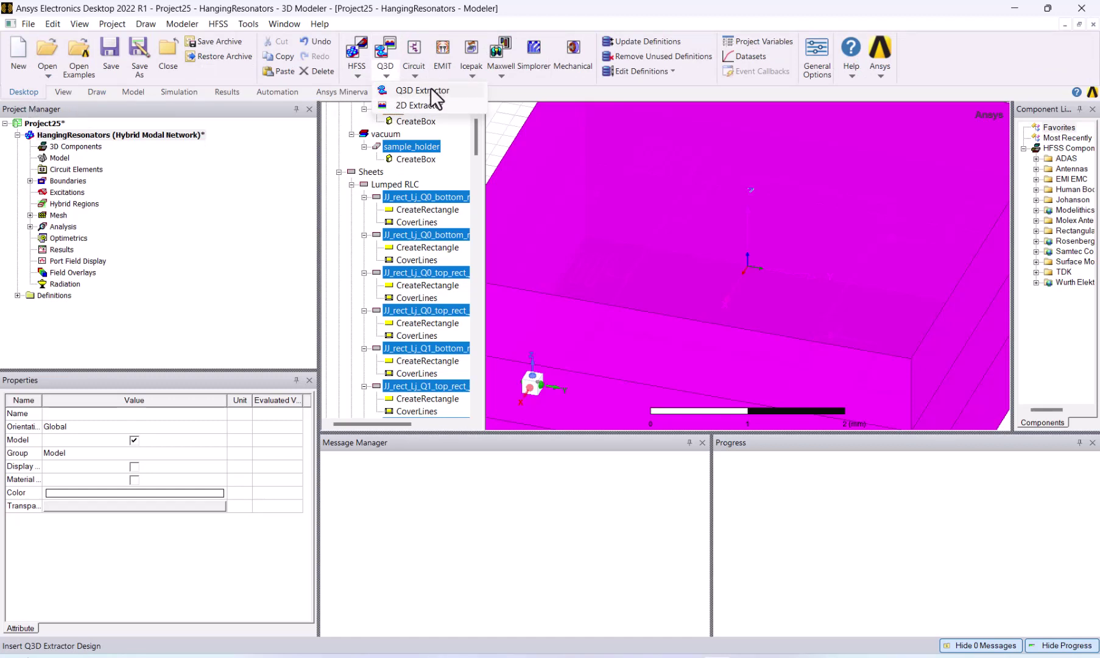
{"action": "left_click", "coordinate": [431, 90]}
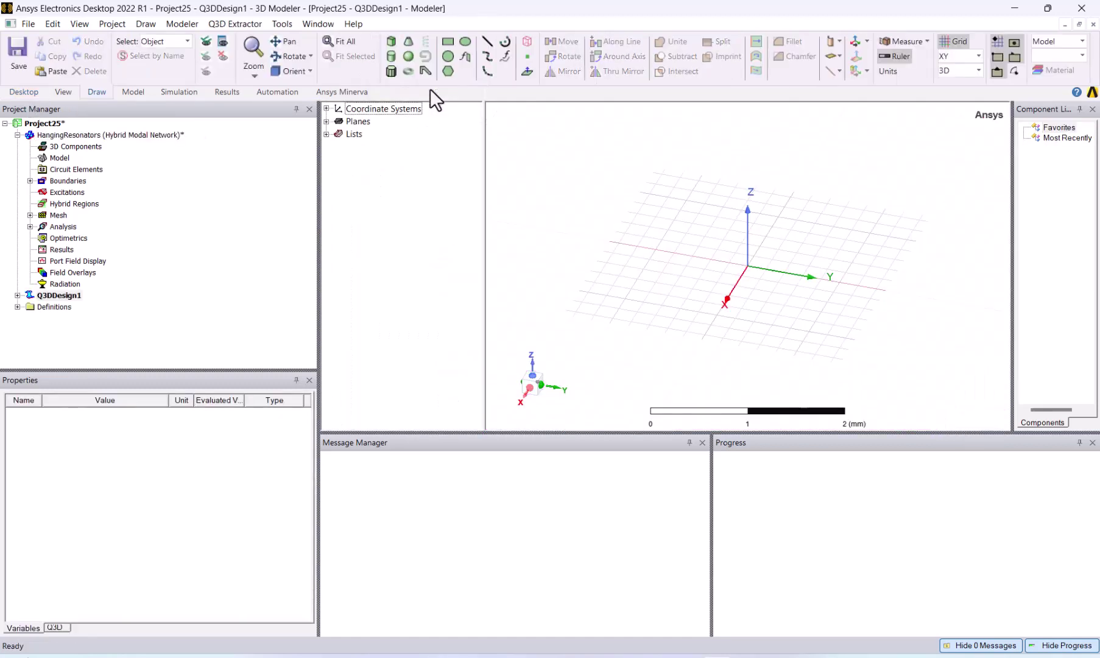
{"action": "left_click", "coordinate": [17, 295]}
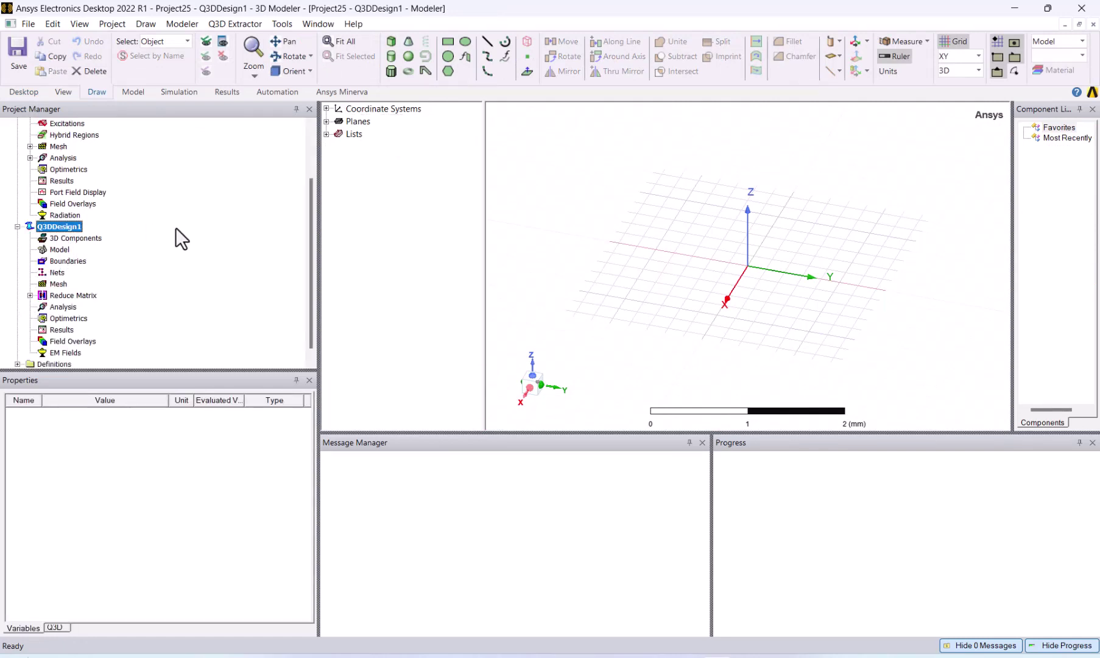
Paste the copied chip geometry into the Q3D design, fit everything in view and clear the selection.
{"action": "left_click", "coordinate": [406, 151]}
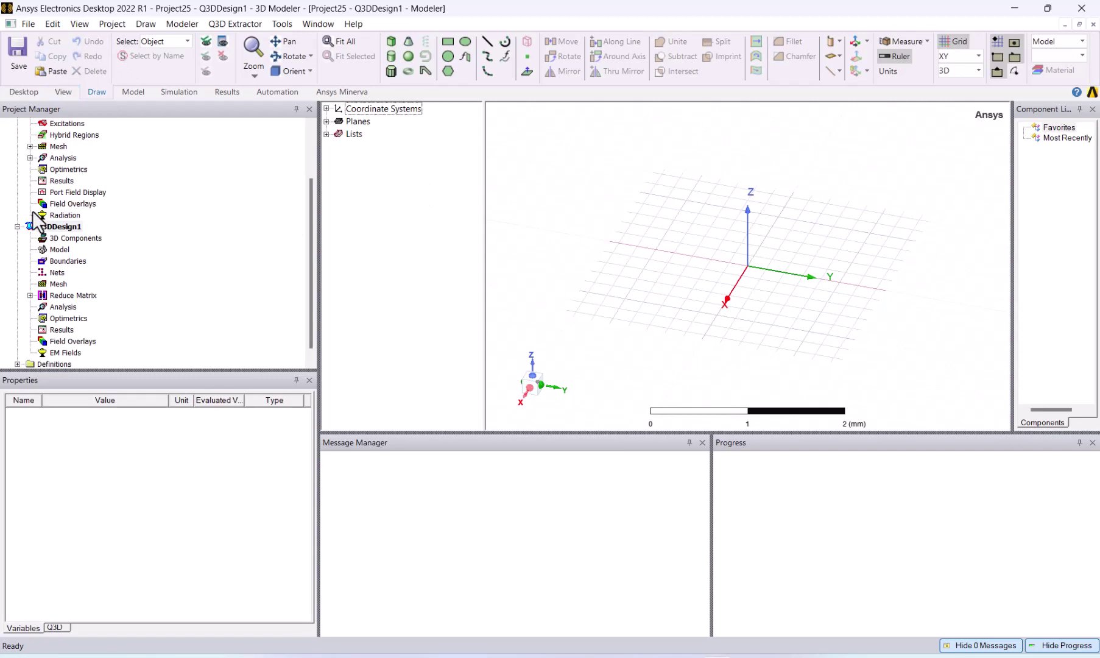
{"action": "left_click", "coordinate": [57, 25]}
{"action": "left_click", "coordinate": [84, 108]}
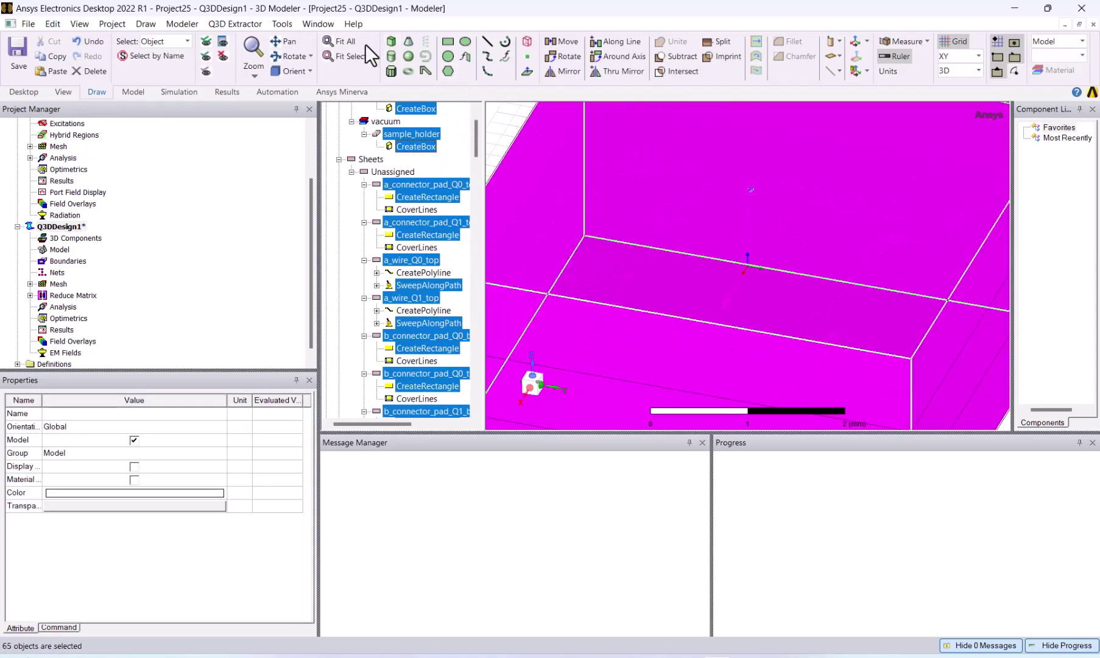
{"action": "left_click", "coordinate": [343, 42]}
{"action": "left_click", "coordinate": [508, 142]}
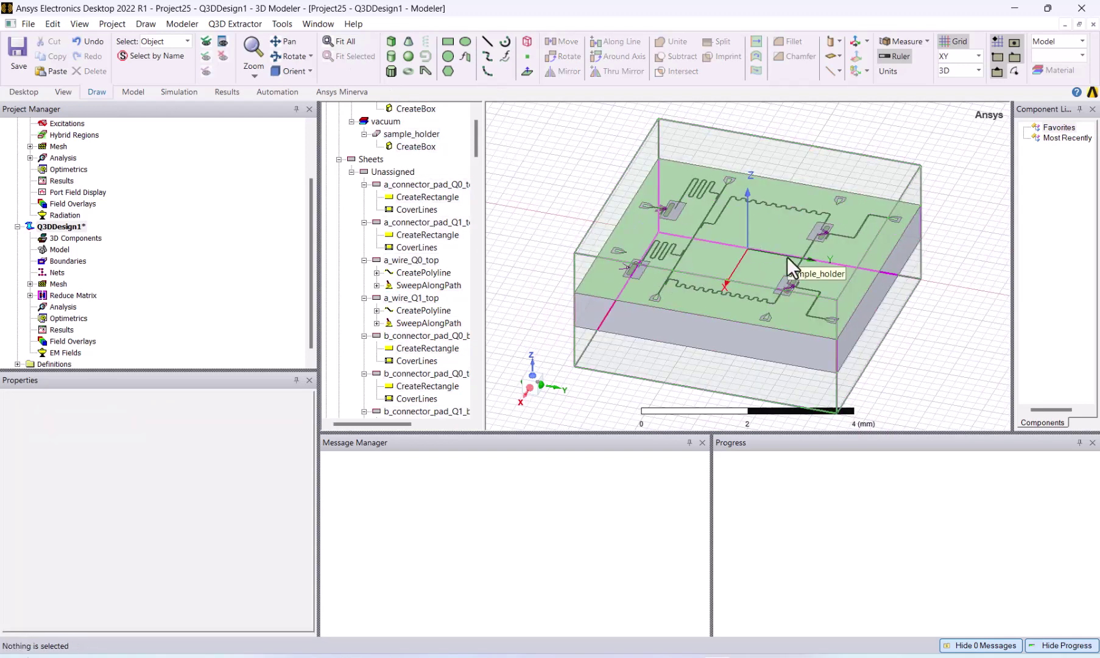
Delete the junction rectangle and the line JJ_Lj_Q1_bottom_rect_jj_ beside the Q1 bottom qubit pad.
{"action": "scroll", "coordinate": [590, 192], "scroll_direction": "up", "scroll_amount": 4}
{"action": "scroll", "coordinate": [593, 201], "scroll_direction": "up", "scroll_amount": 3}
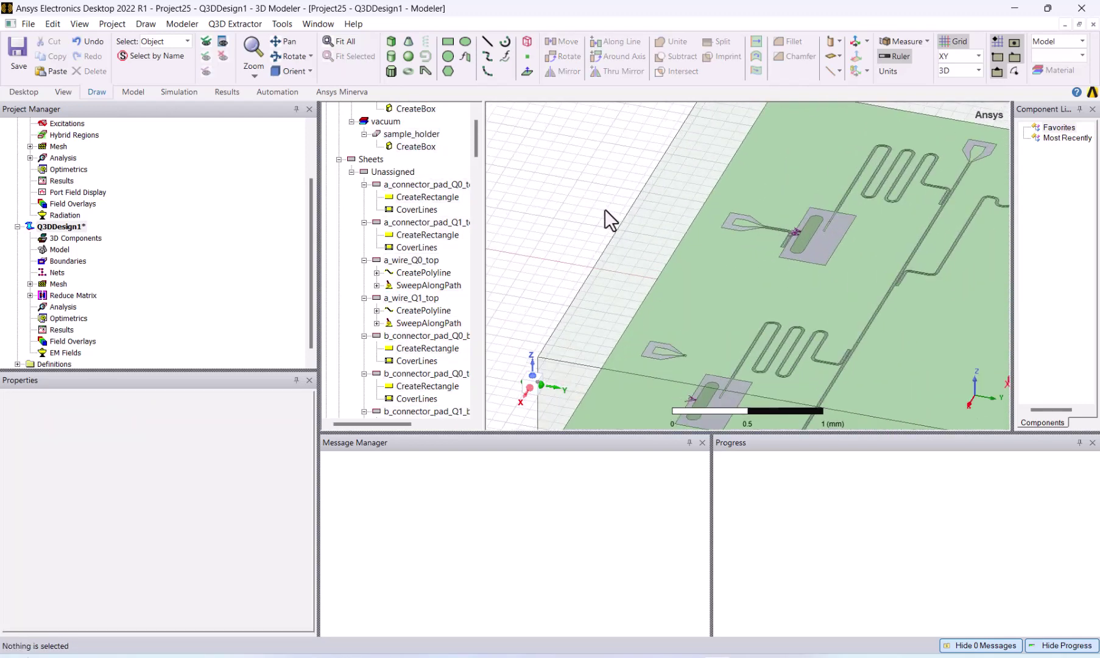
{"action": "left_click", "coordinate": [283, 41]}
{"action": "left_click_drag", "start_coordinate": [768, 347], "coordinate": [756, 274]}
{"action": "scroll", "coordinate": [687, 330], "scroll_direction": "up", "scroll_amount": 8}
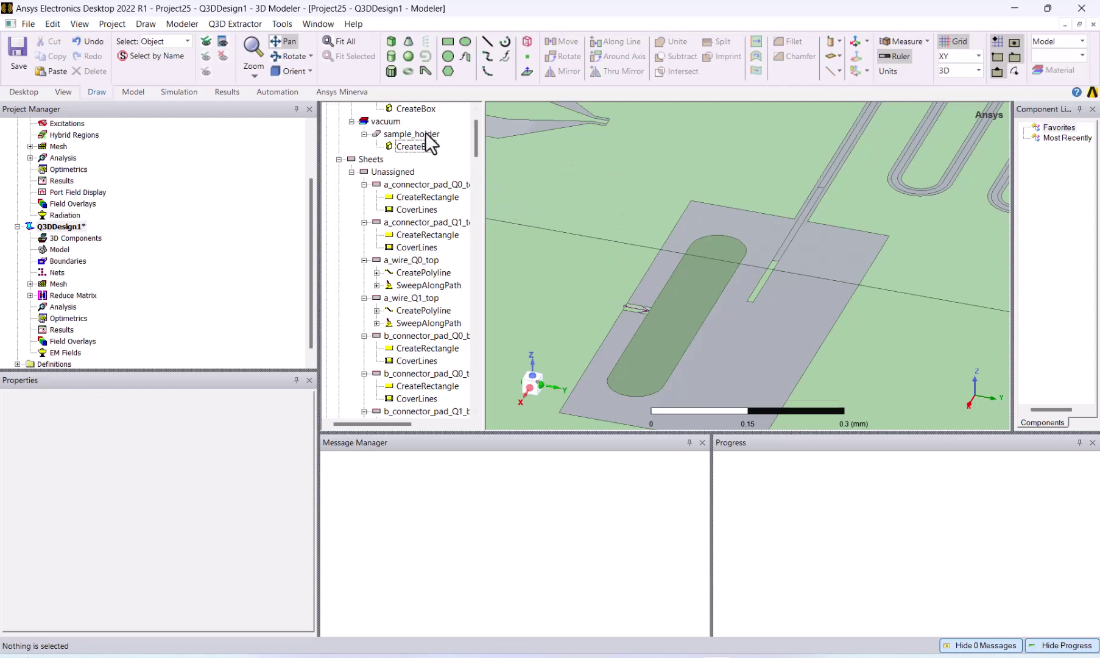
{"action": "key", "text": "Escape"}
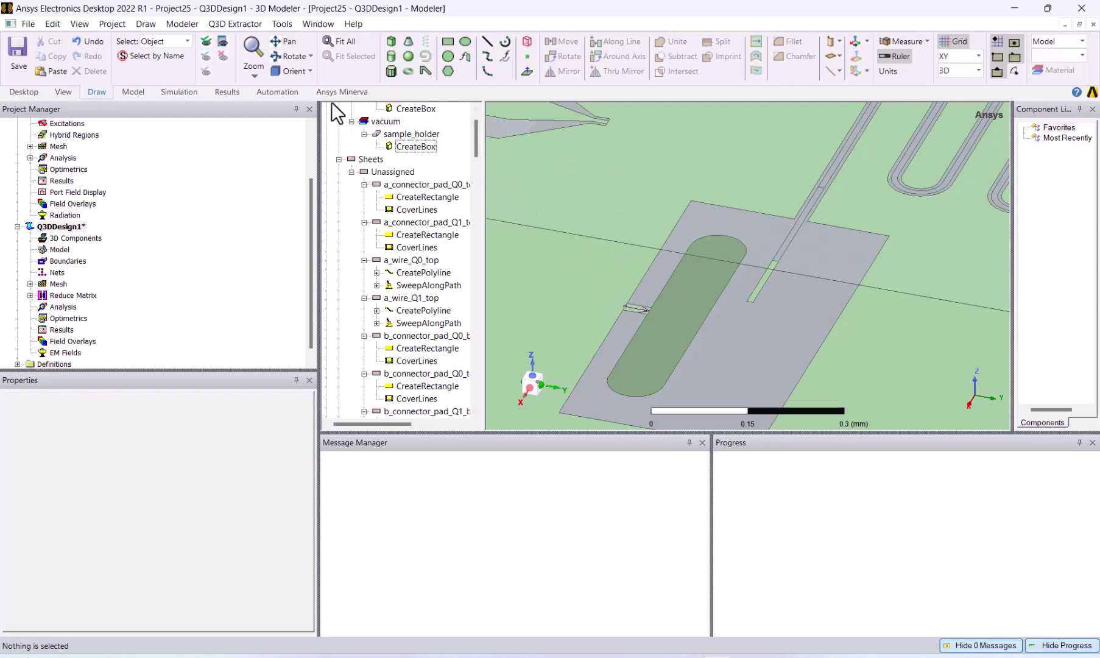
{"action": "left_click", "coordinate": [638, 309]}
{"action": "key", "text": "Delete"}
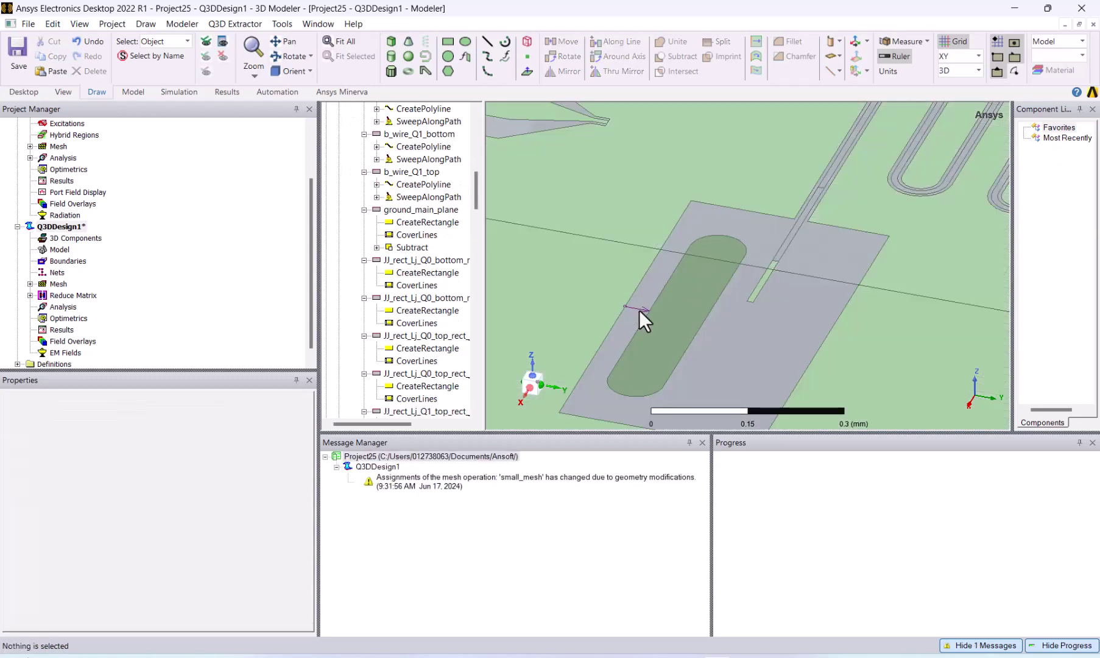
{"action": "left_click", "coordinate": [643, 307]}
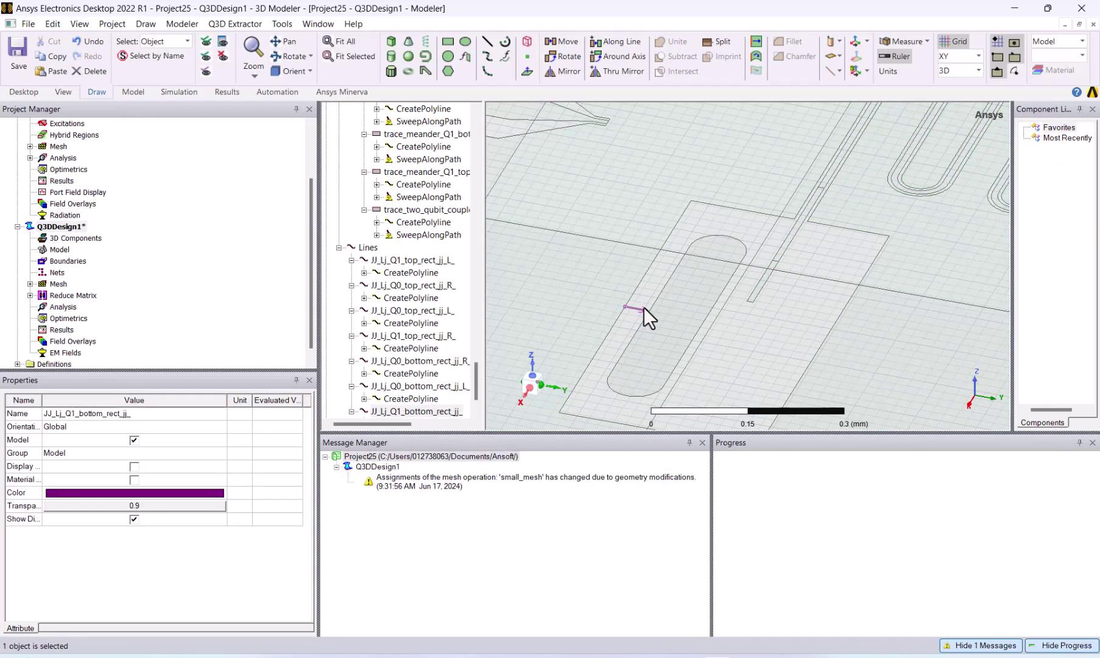
{"action": "key", "text": "Delete"}
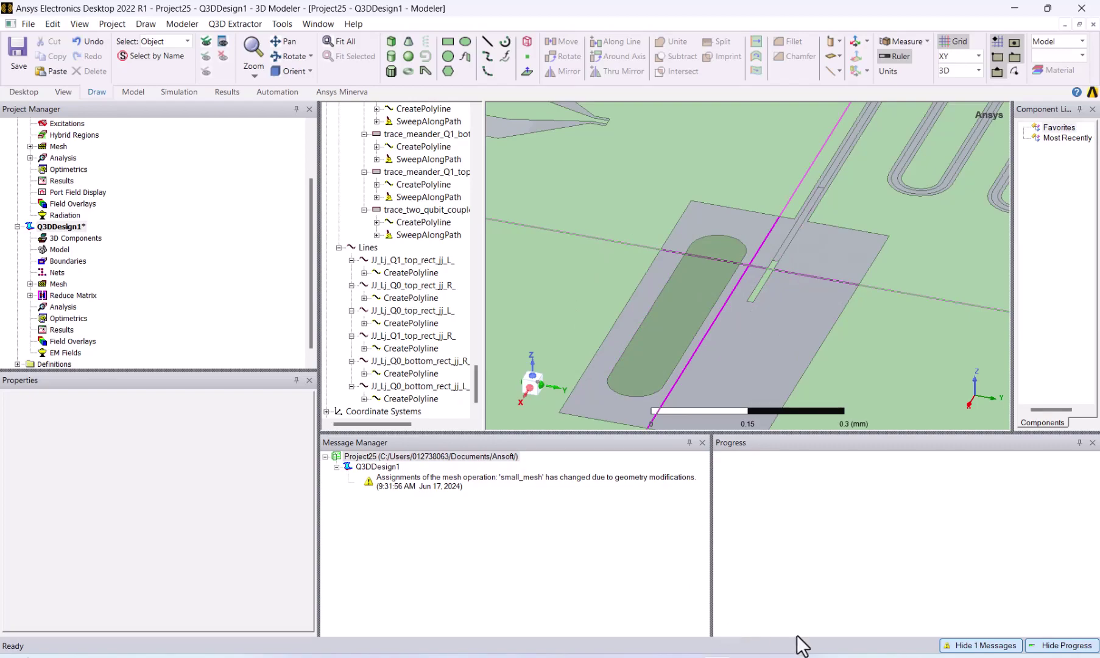
Switch to the Design workbook in Excel and check the C_shunt and C_coupled values on the Q1_bottom sheet.
{"action": "key", "text": "alt+Tab"}
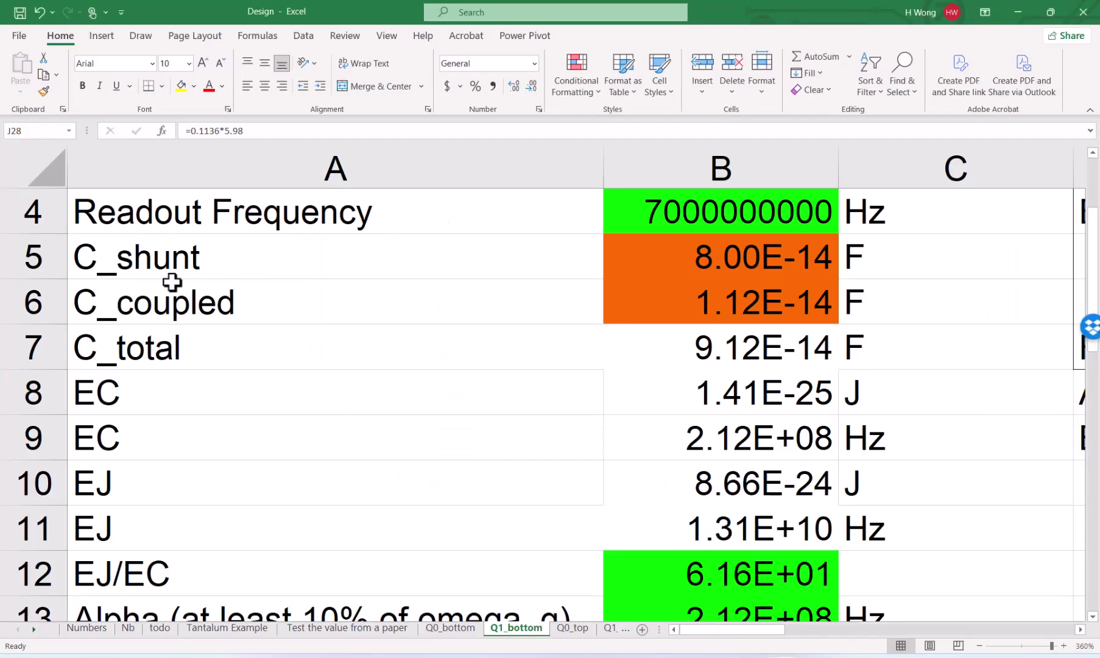
{"action": "left_click", "coordinate": [156, 268]}
{"action": "left_click", "coordinate": [666, 268]}
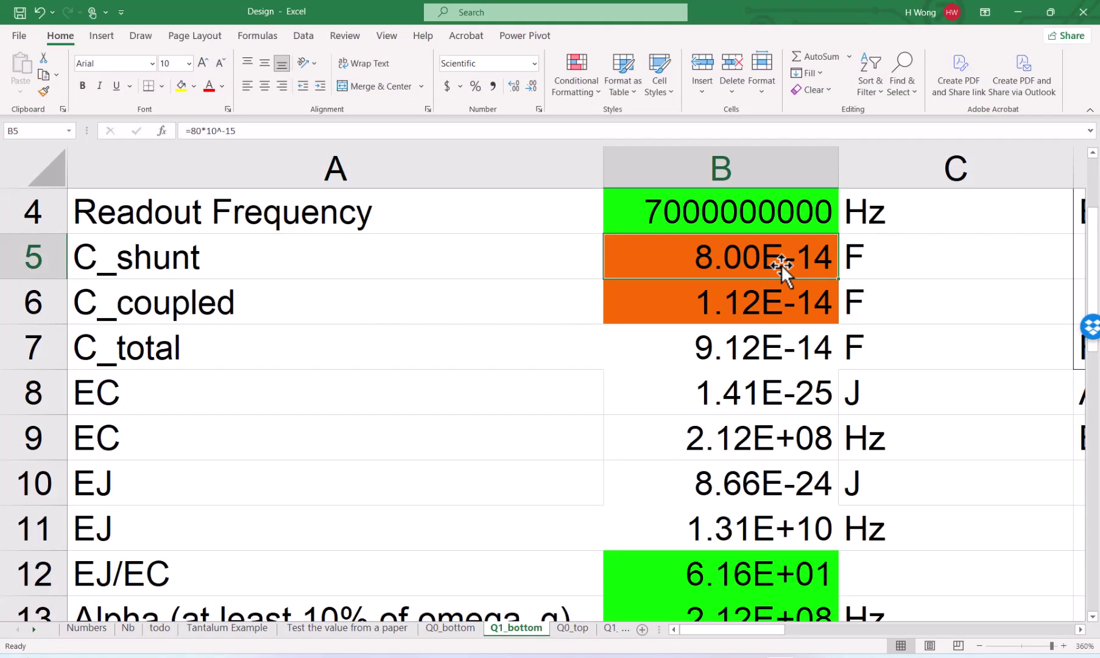
{"action": "left_click", "coordinate": [509, 302]}
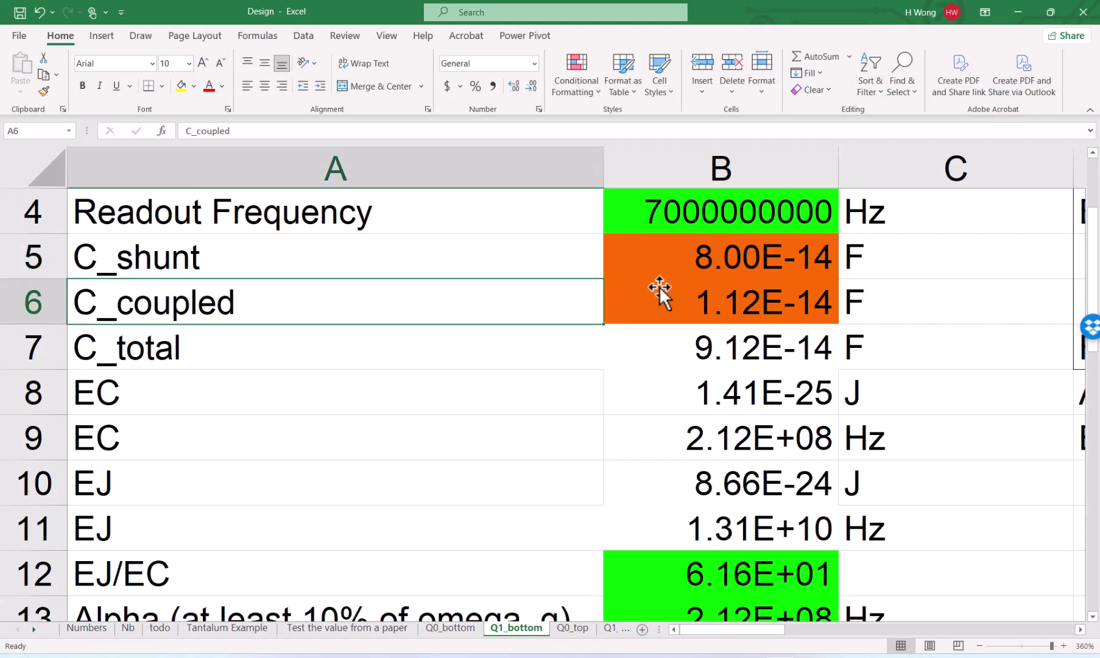
Back in Ansys Electronics Desktop, start a Thin Conductor boundary on pad_top_Q1_bottom, ground_main_plane, the Q1 bottom connector pad and b_wire_Q1_bottom.
{"action": "key", "text": "alt+Tab"}
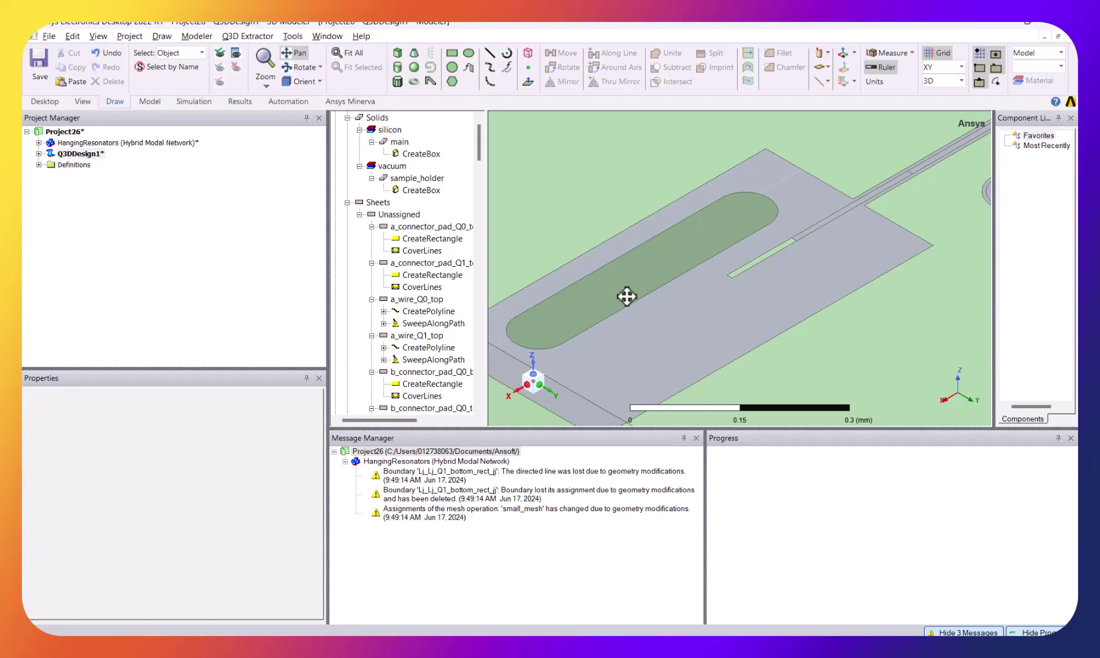
{"action": "key", "text": "Escape"}
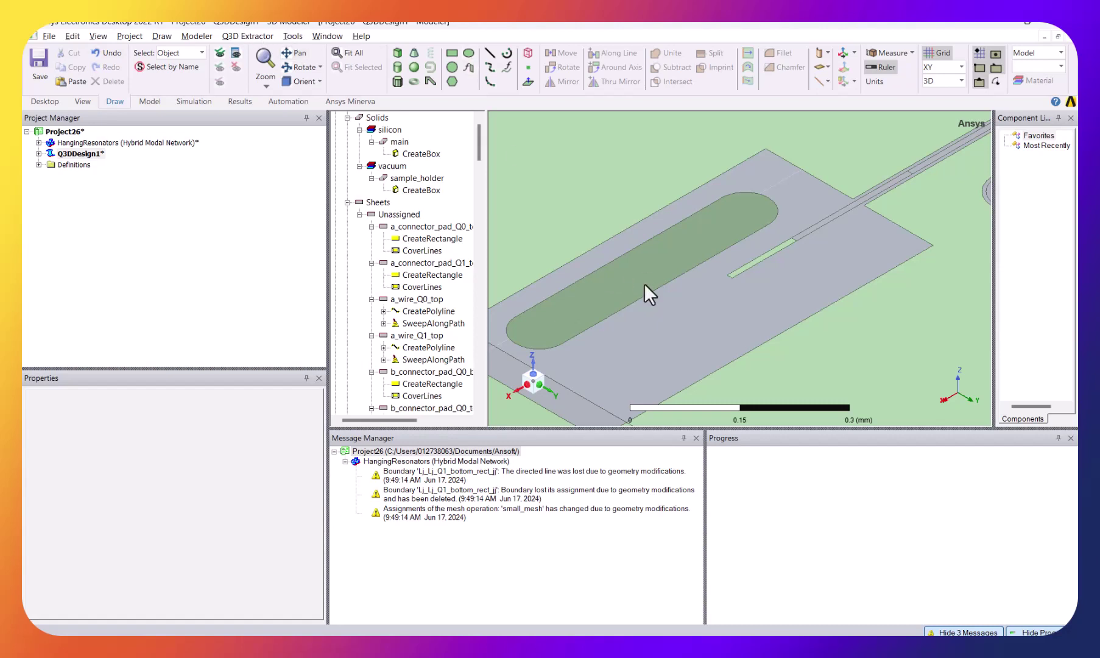
{"action": "left_click", "coordinate": [638, 248]}
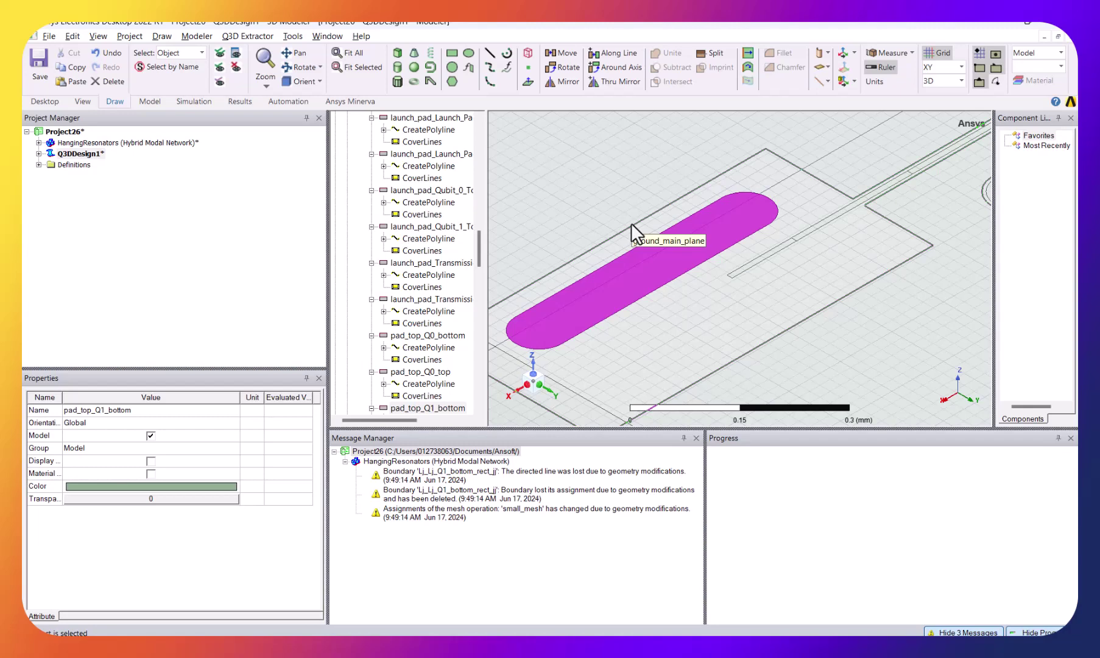
{"action": "left_click", "coordinate": [631, 222], "text": "ctrl"}
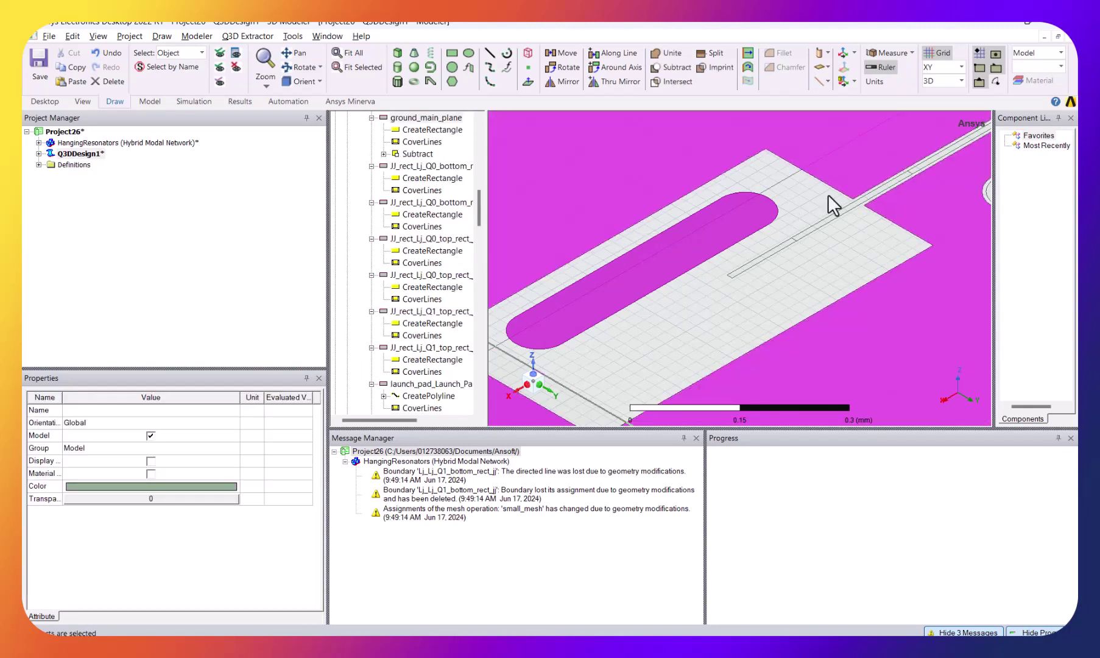
{"action": "left_click", "coordinate": [780, 248], "text": "ctrl"}
{"action": "left_click", "coordinate": [807, 233], "text": "ctrl"}
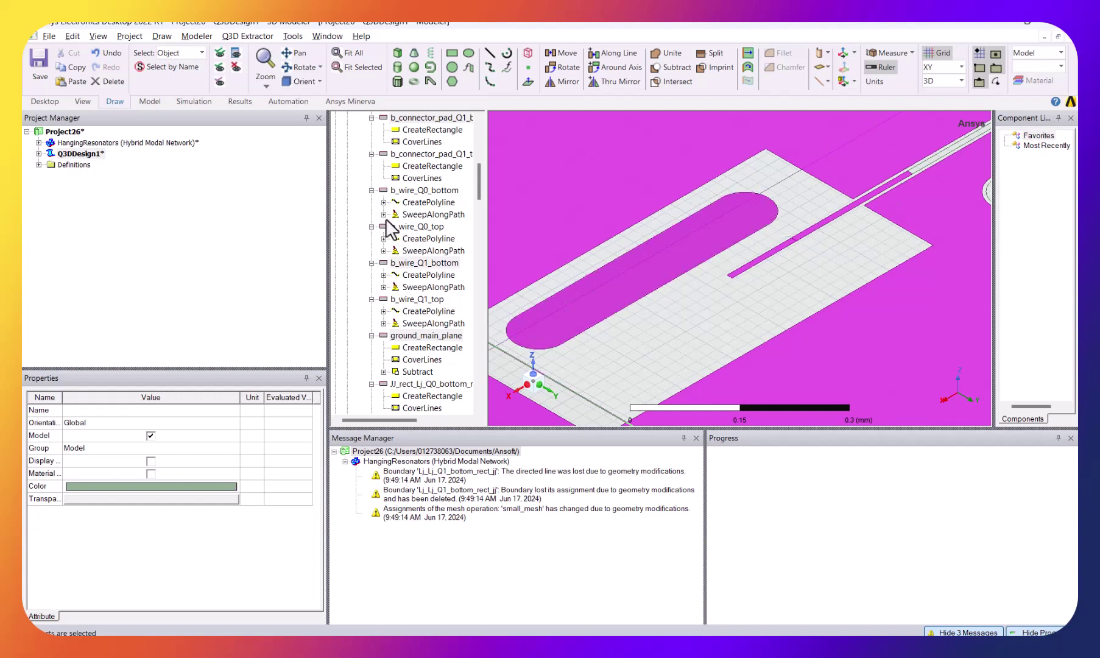
{"action": "left_click", "coordinate": [39, 154]}
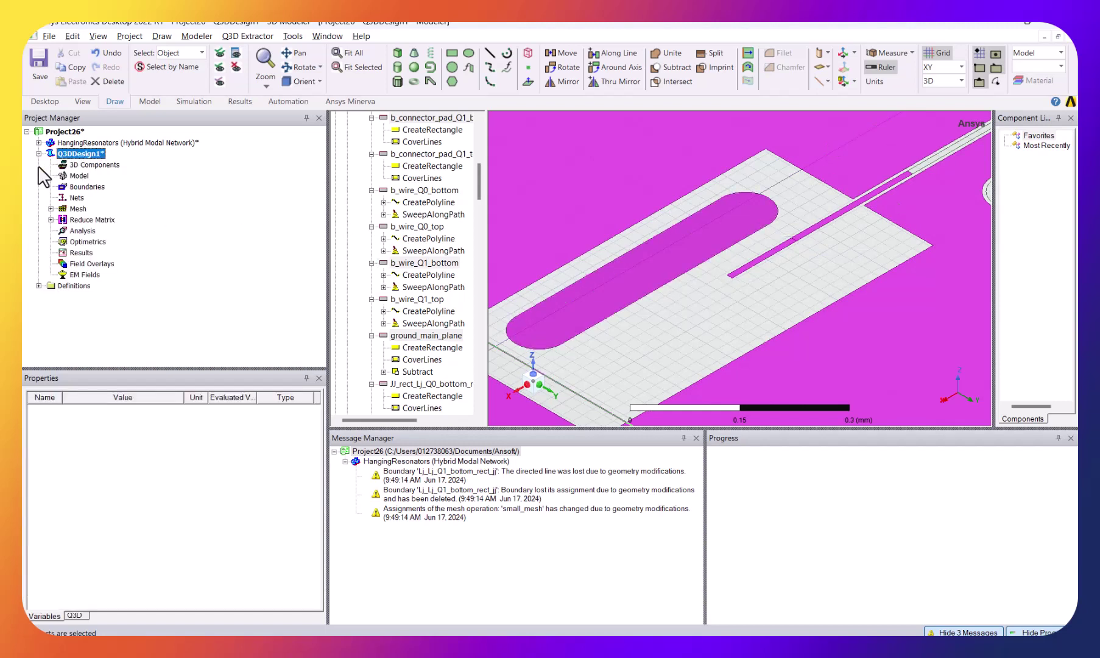
{"action": "left_click", "coordinate": [79, 187]}
{"action": "right_click", "coordinate": [88, 188]}
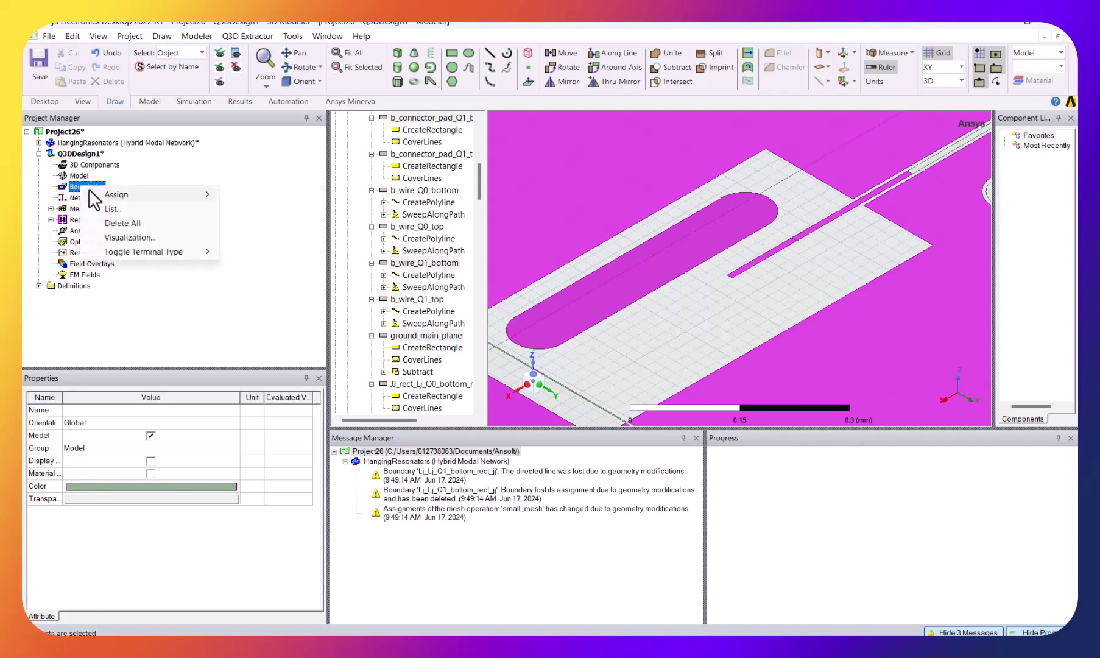
{"action": "mouse_move", "coordinate": [175, 196]}
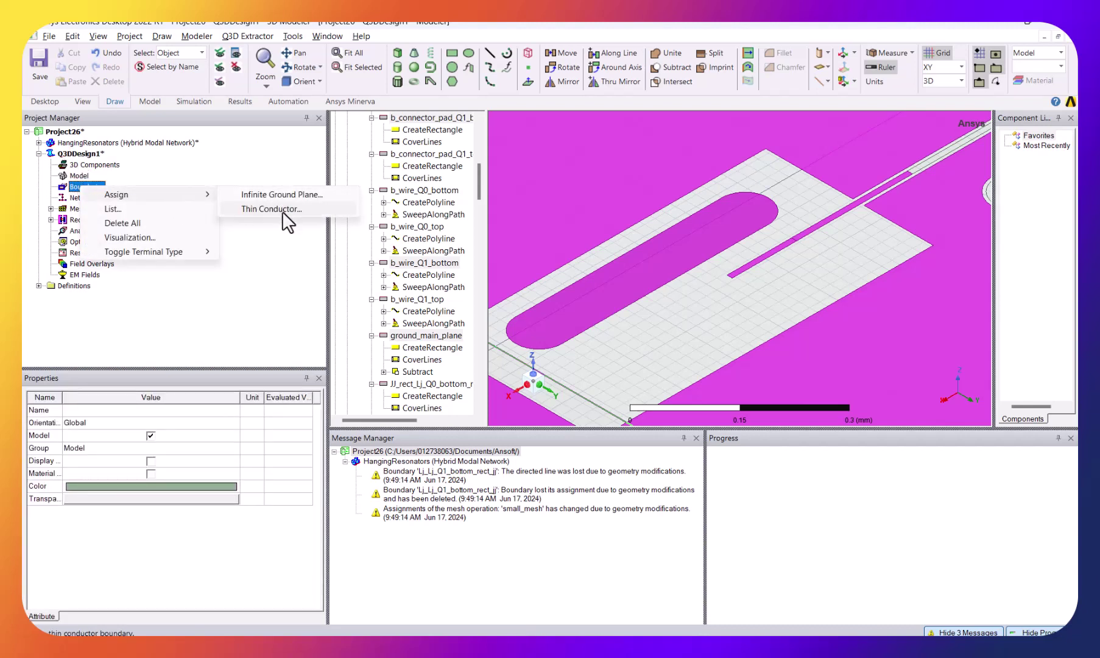
{"action": "left_click", "coordinate": [283, 211]}
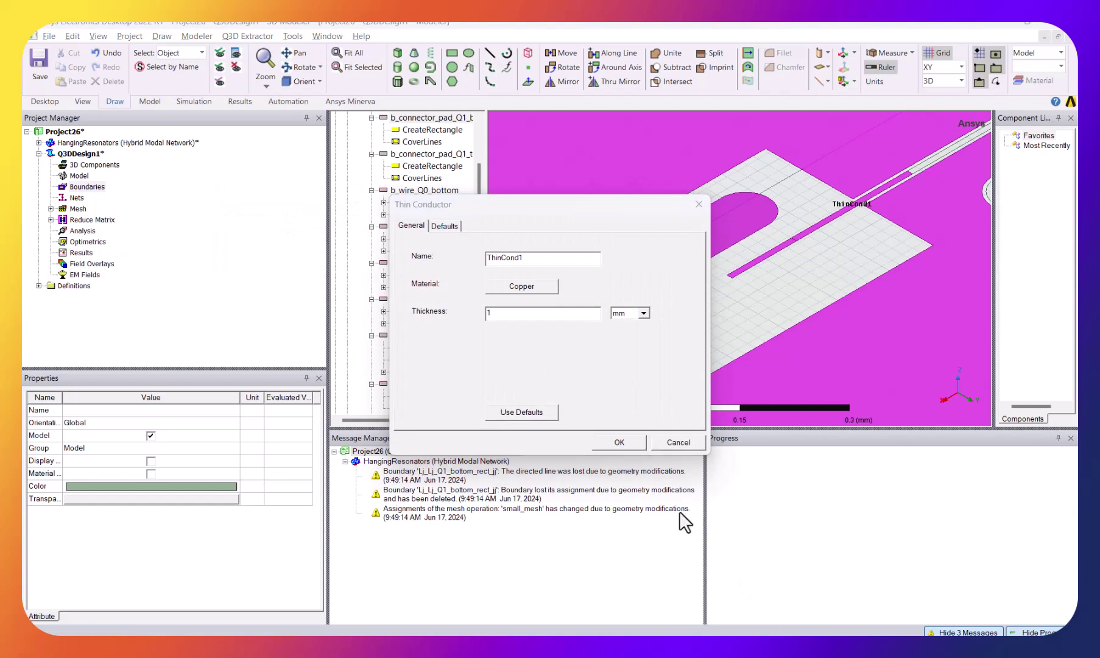
Set the thin conductor's material to pec from the system material library.
{"action": "left_click", "coordinate": [524, 213]}
{"action": "left_click", "coordinate": [548, 291]}
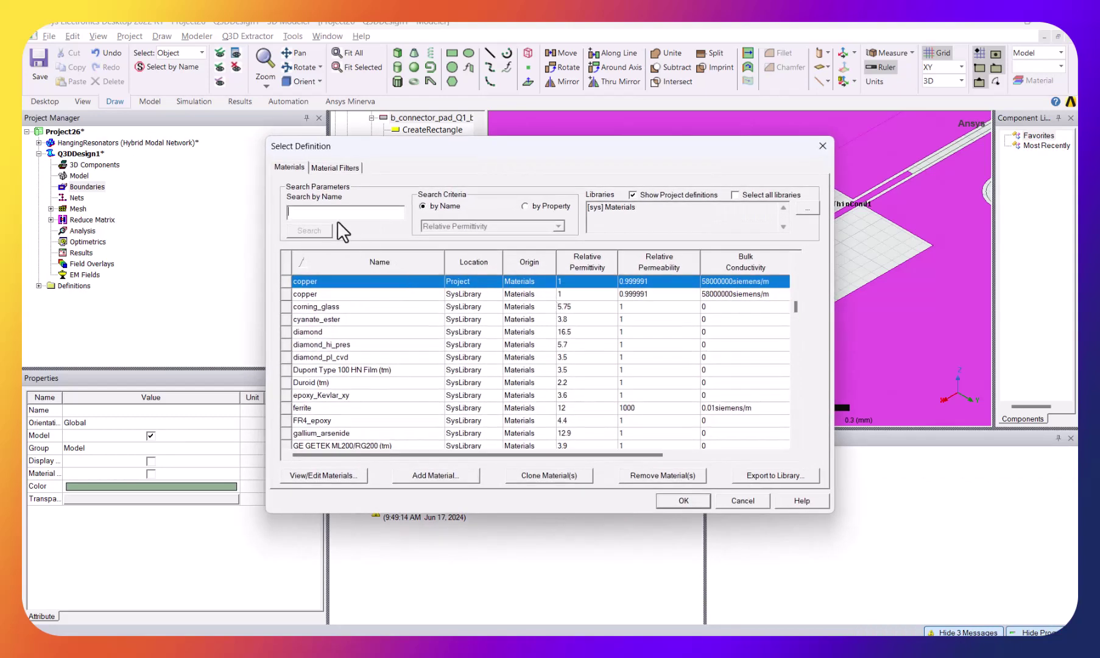
{"action": "type", "text": "pe"}
{"action": "type", "text": "c"}
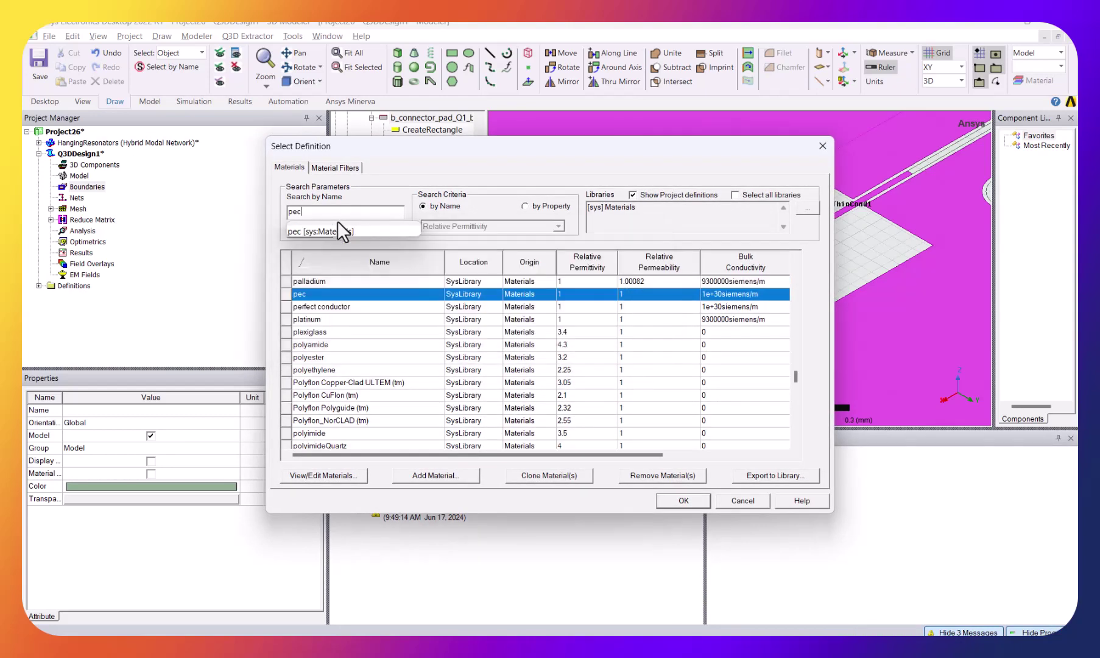
{"action": "left_click", "coordinate": [345, 231]}
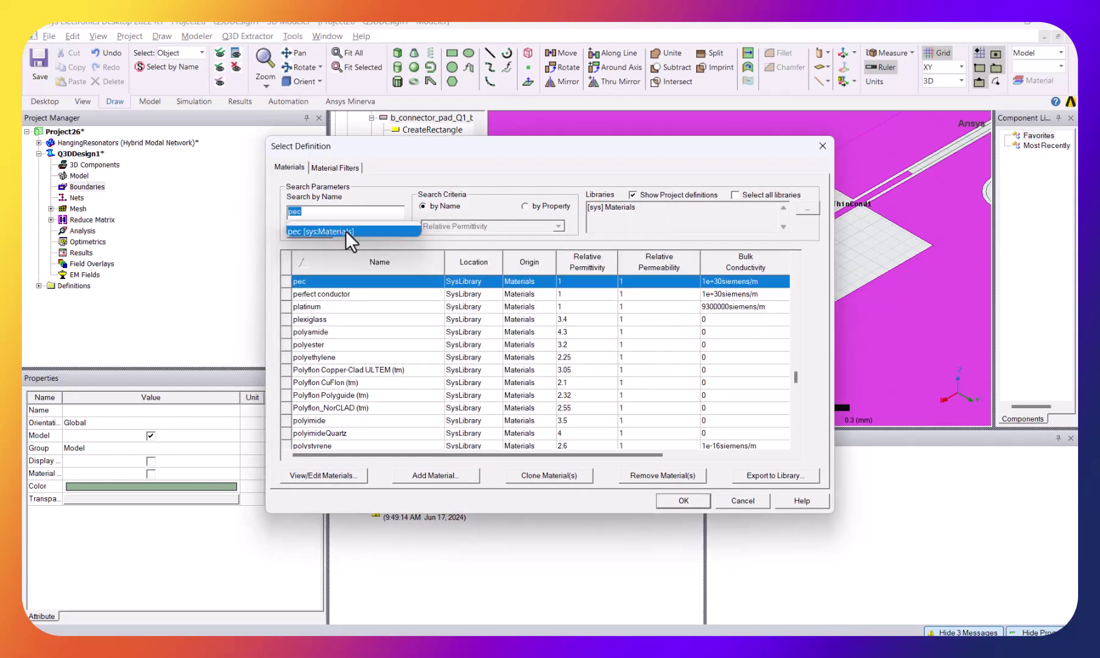
{"action": "left_click", "coordinate": [683, 500]}
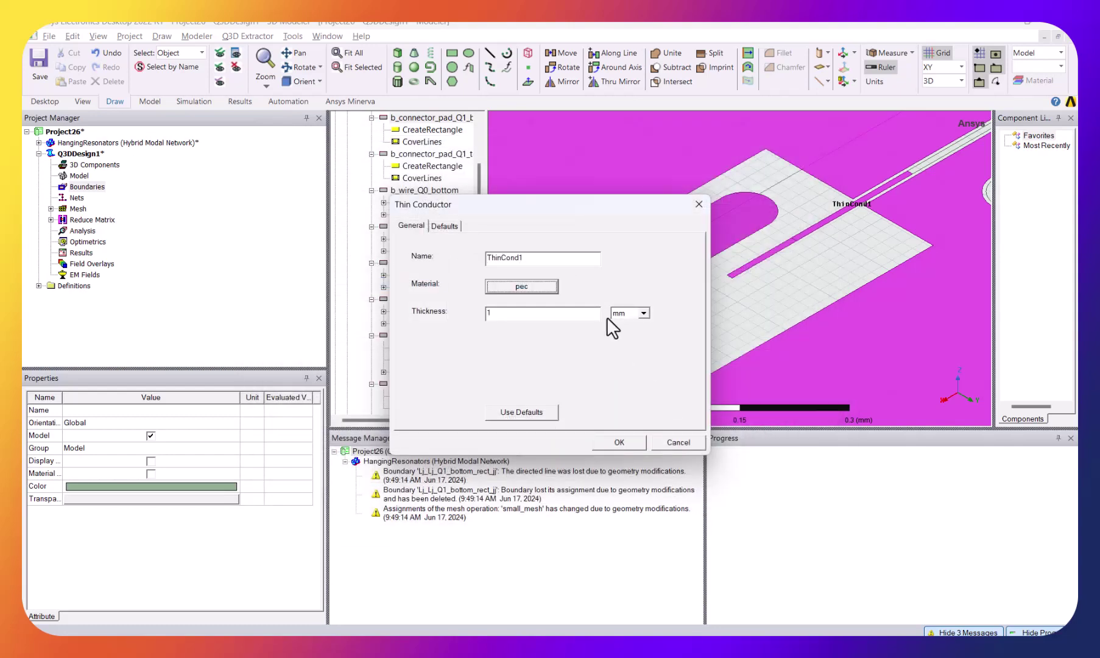
Set the thin conductor's thickness to 200 nm and create the boundary.
{"action": "left_click", "coordinate": [641, 314]}
{"action": "left_click", "coordinate": [632, 335]}
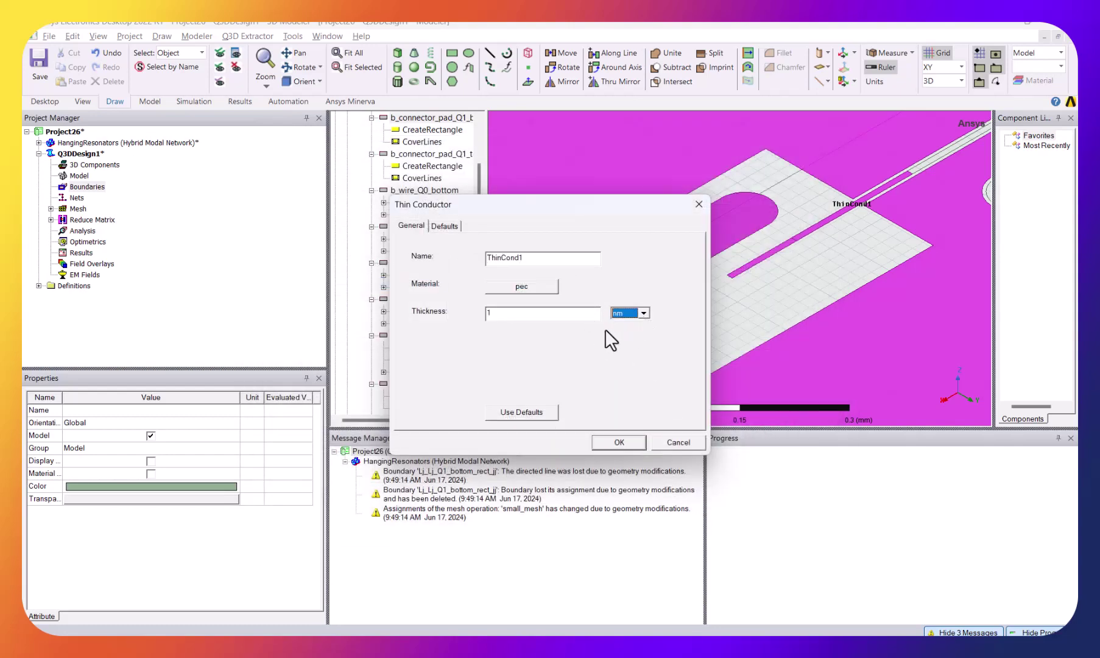
{"action": "type", "text": "200"}
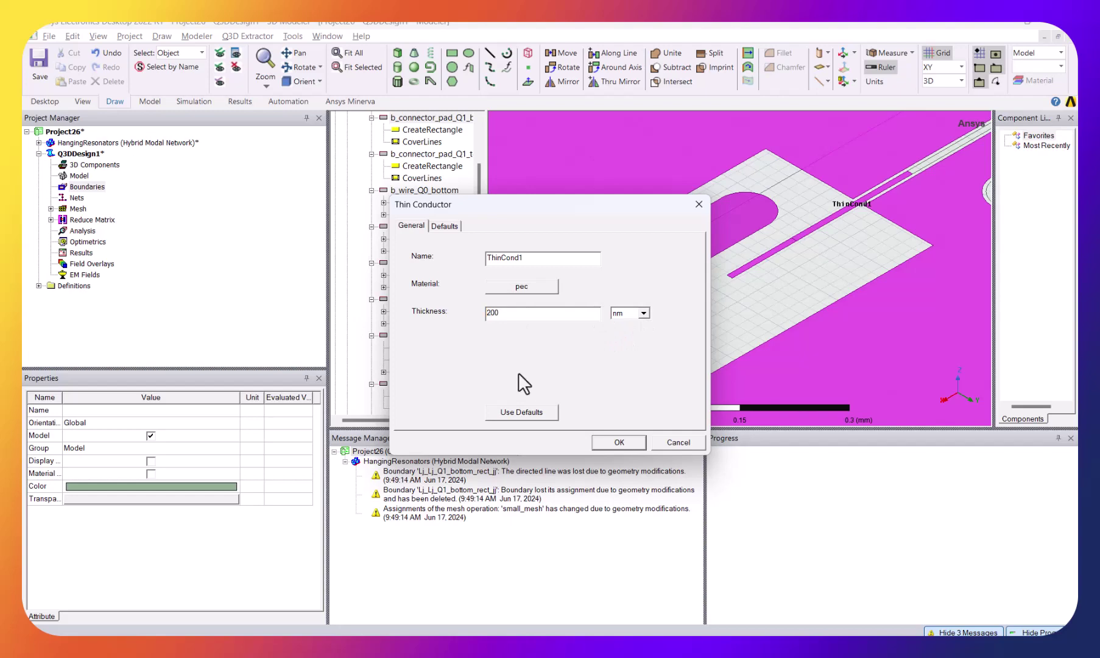
{"action": "left_click", "coordinate": [619, 442]}
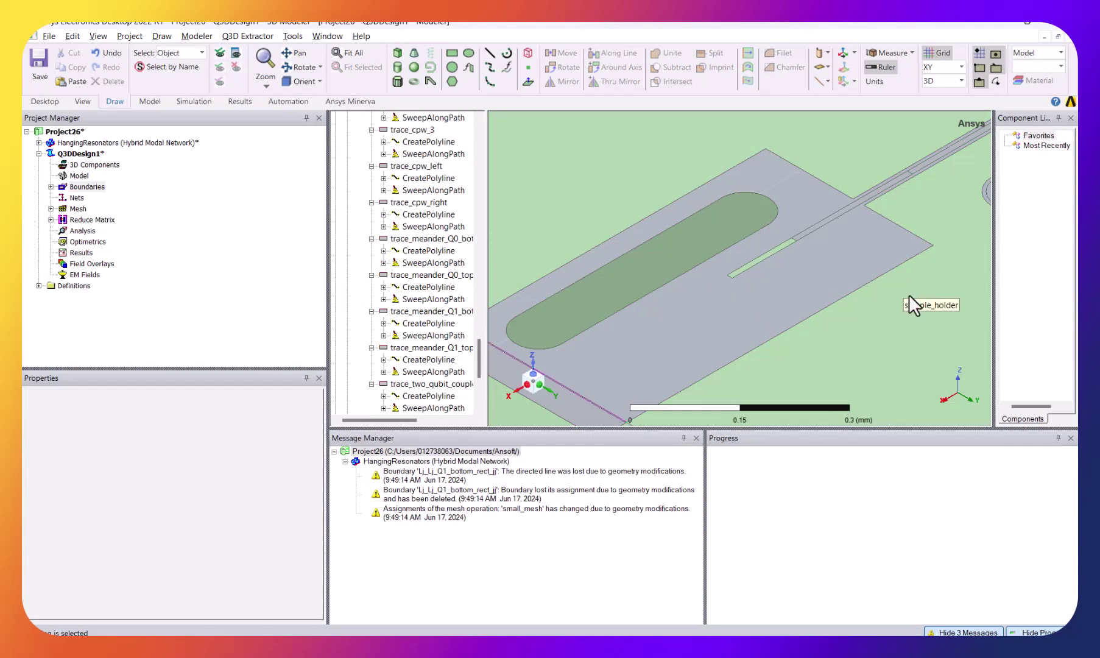
Assign a signal net named pad to the pad_top_Q1_bottom sheet.
{"action": "left_click", "coordinate": [671, 226]}
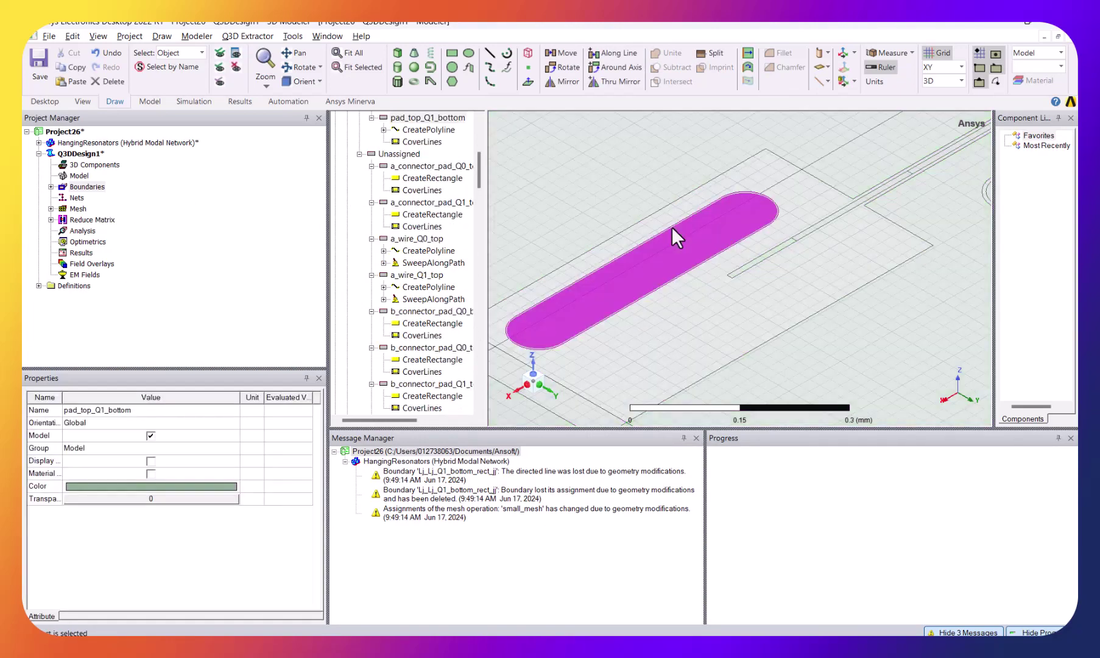
{"action": "right_click", "coordinate": [671, 226]}
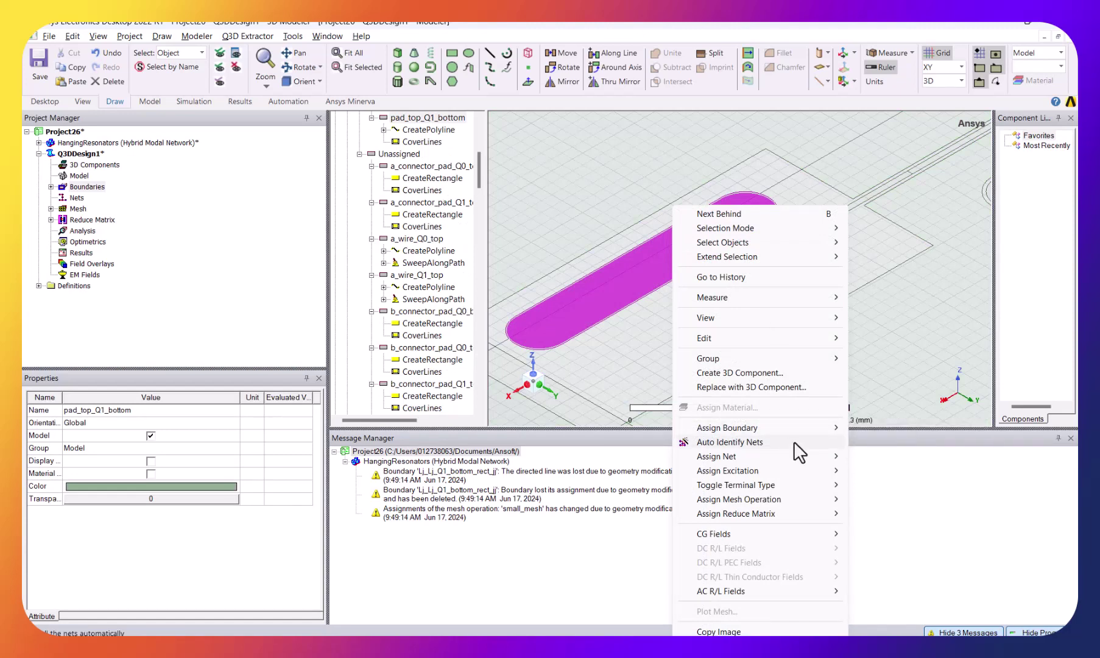
{"action": "mouse_move", "coordinate": [799, 462]}
{"action": "left_click", "coordinate": [896, 454]}
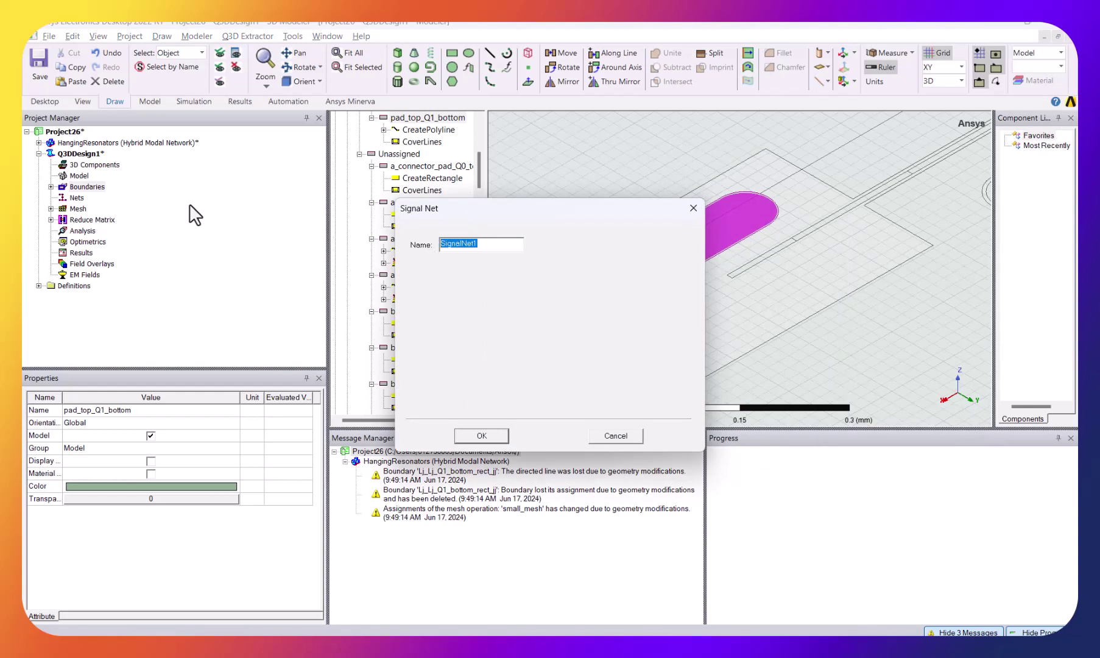
{"action": "type", "text": "pad"}
{"action": "left_click", "coordinate": [482, 436]}
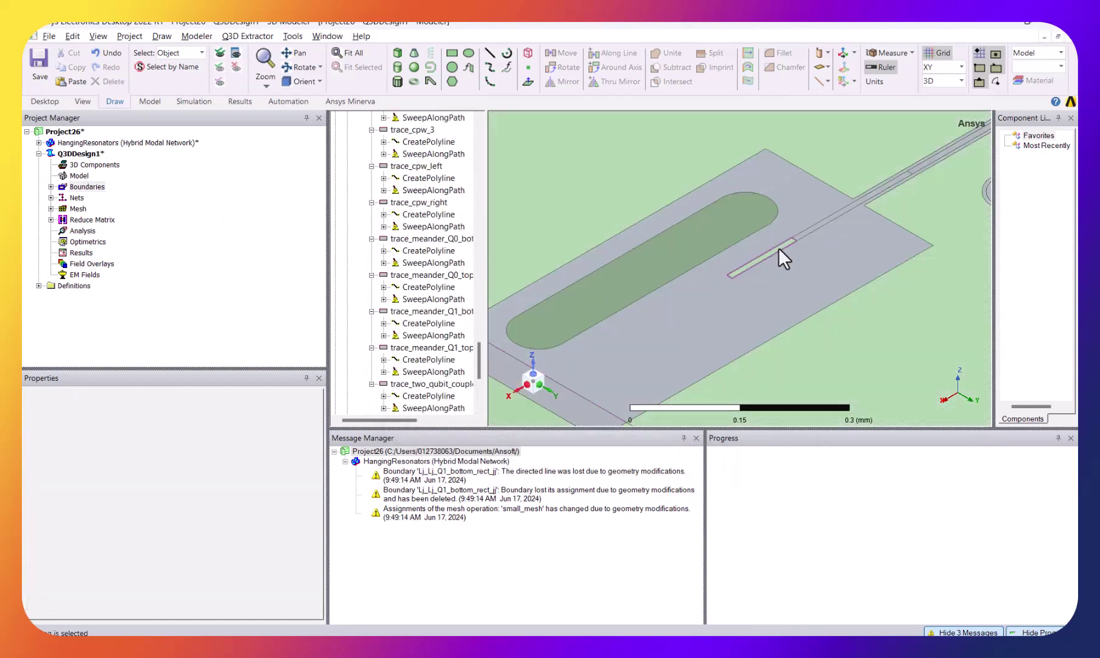
Assign a signal net named gate to b_connector_pad_Q1_bottom and b_wire_Q1_bottom together.
{"action": "left_click", "coordinate": [779, 248]}
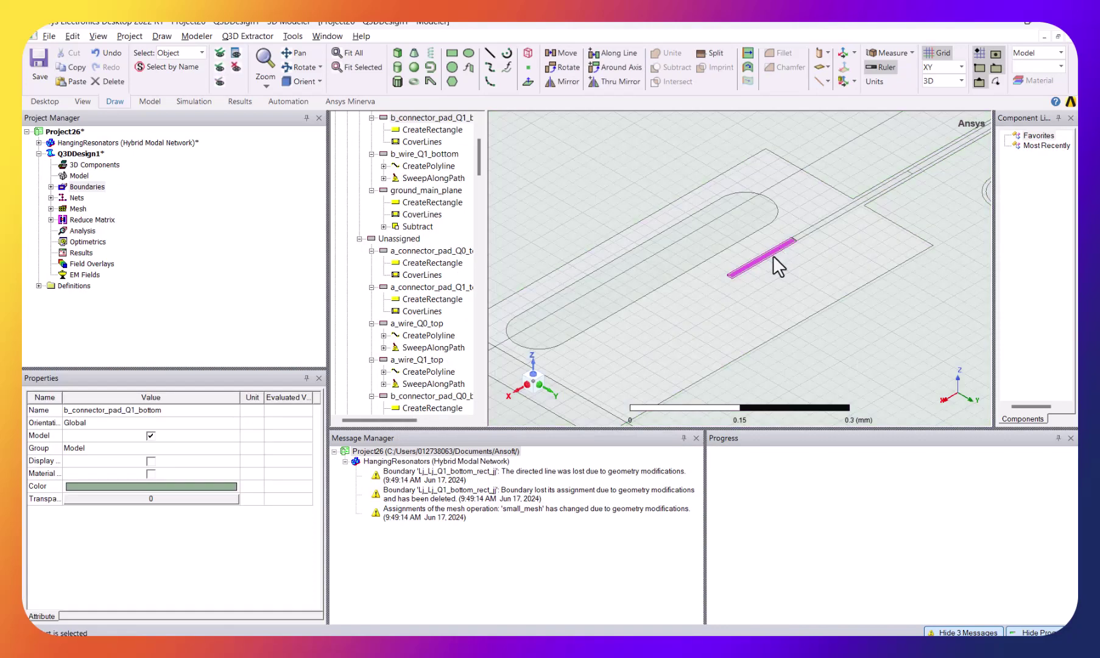
{"action": "left_click", "coordinate": [819, 230], "text": "ctrl"}
{"action": "right_click", "coordinate": [818, 228]}
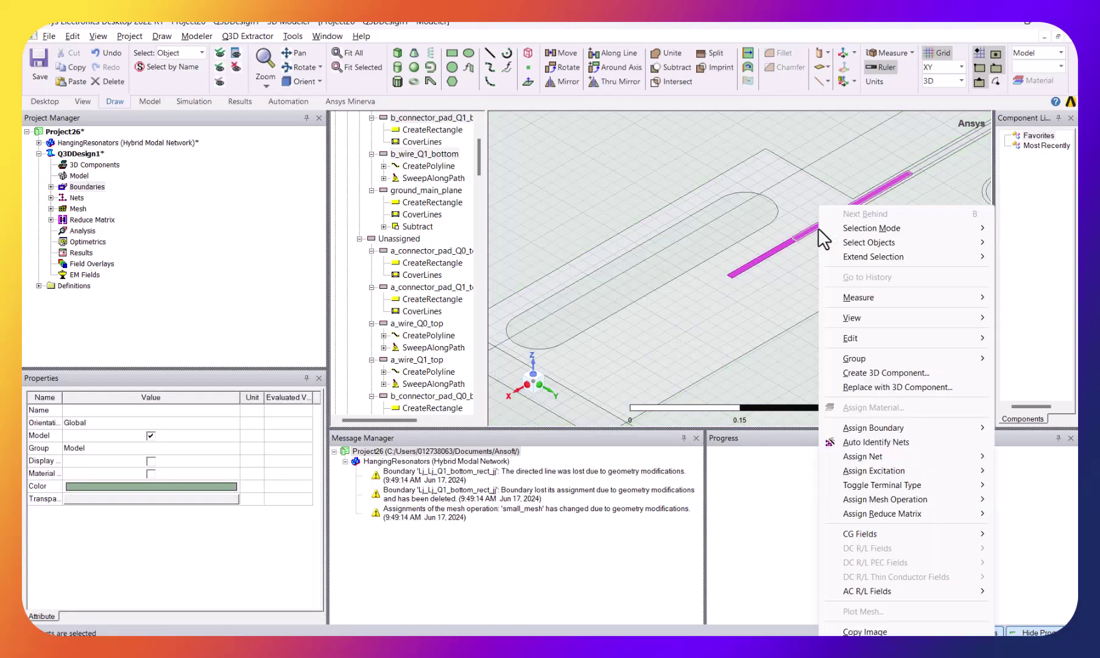
{"action": "mouse_move", "coordinate": [931, 456]}
{"action": "left_click", "coordinate": [763, 456]}
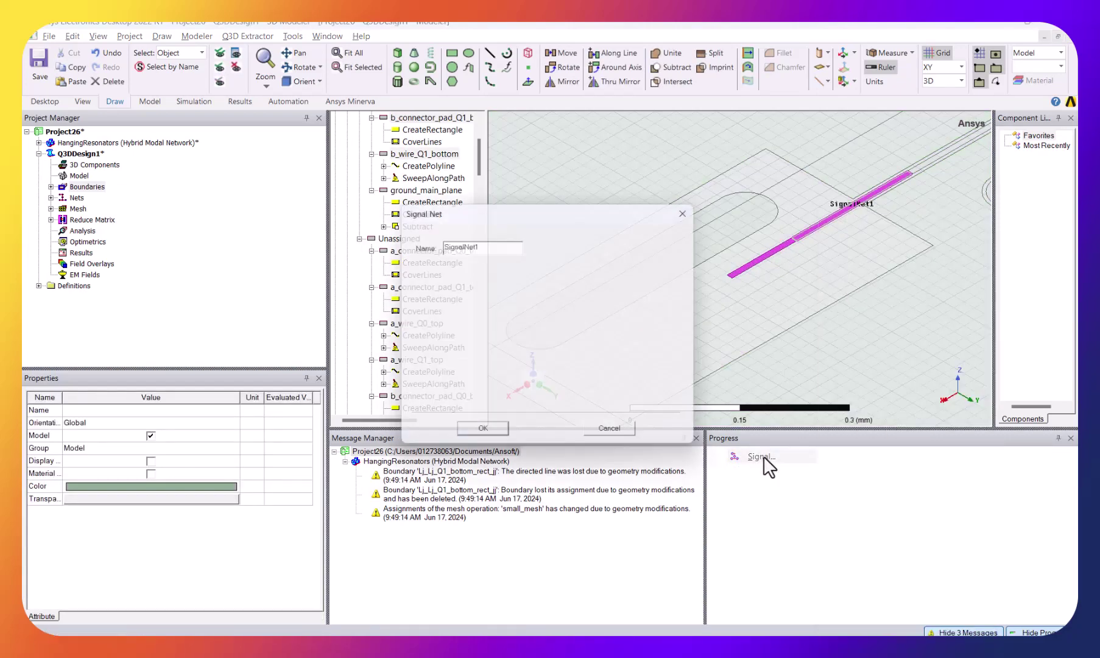
{"action": "double_click", "coordinate": [516, 242]}
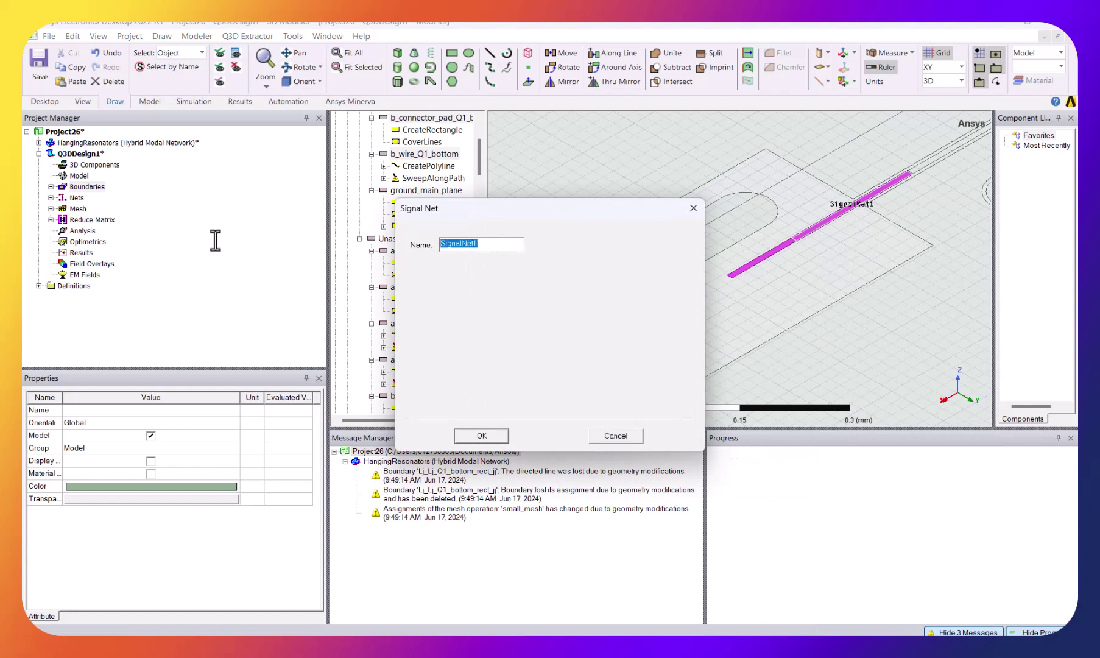
{"action": "type", "text": "gate"}
{"action": "left_click", "coordinate": [482, 434]}
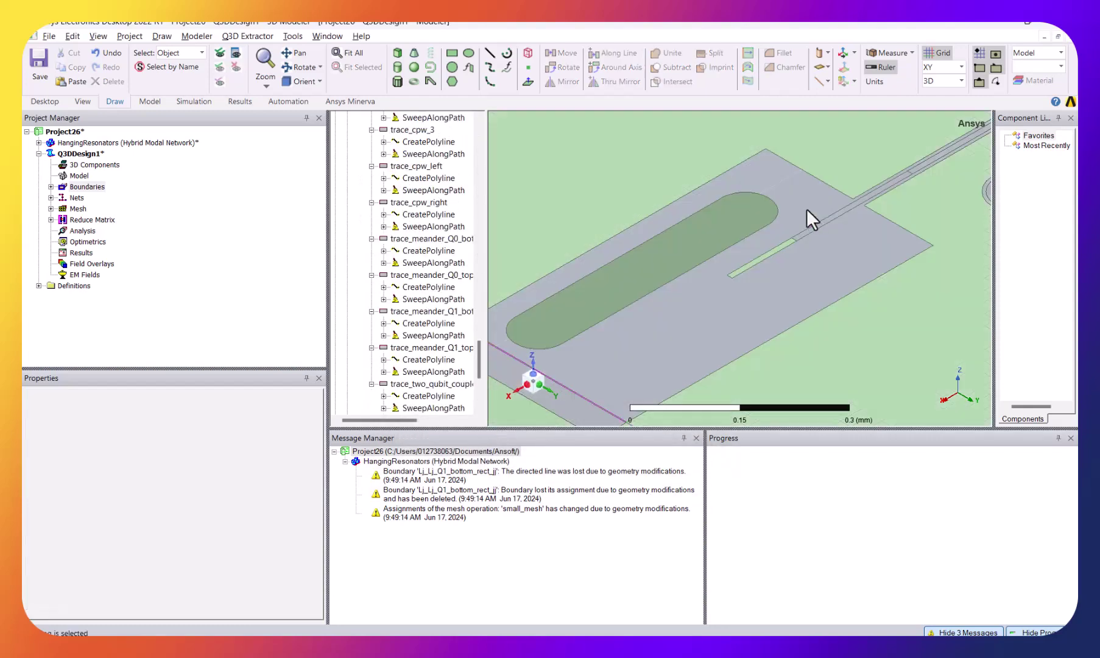
Assign a signal net named ground to ground_main_plane.
{"action": "left_click", "coordinate": [694, 187]}
{"action": "right_click", "coordinate": [695, 188]}
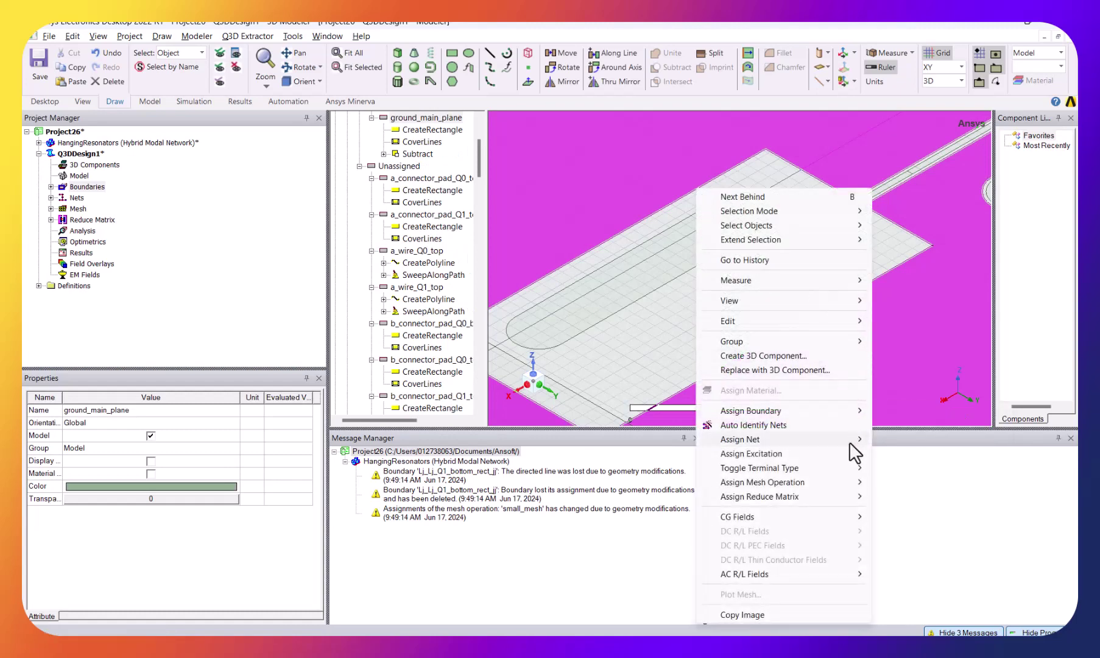
{"action": "mouse_move", "coordinate": [853, 439]}
{"action": "left_click", "coordinate": [904, 441]}
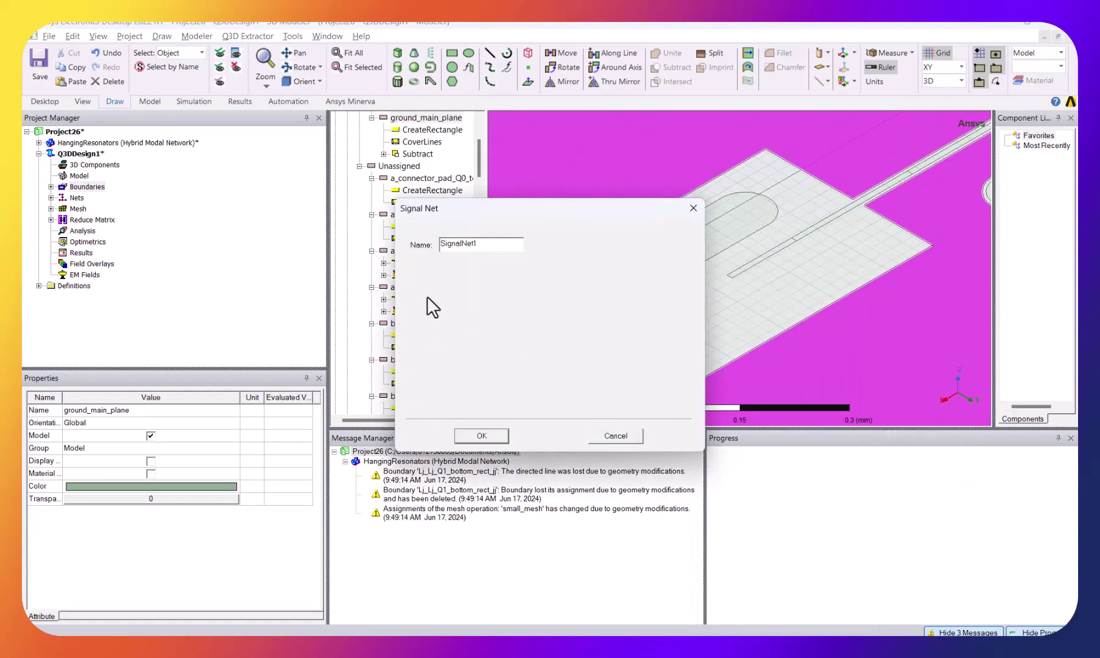
{"action": "left_click_drag", "start_coordinate": [503, 244], "coordinate": [391, 241]}
{"action": "type", "text": "ground"}
{"action": "left_click", "coordinate": [481, 437]}
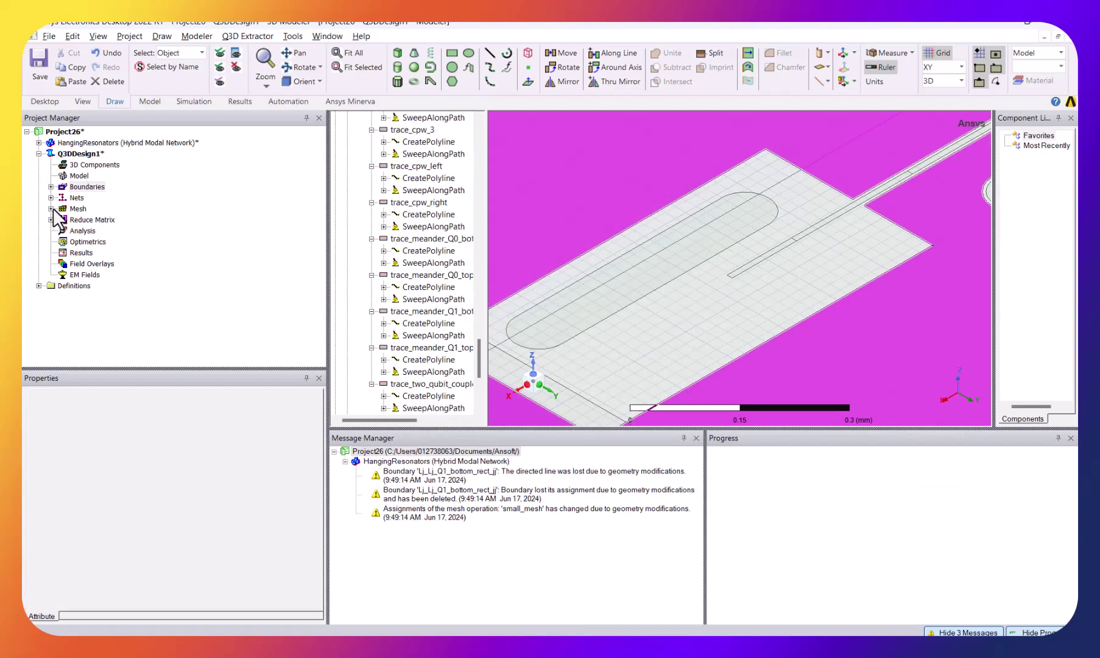
Review the nets and mesh operations defined in the Q3D design.
{"action": "left_click", "coordinate": [51, 197]}
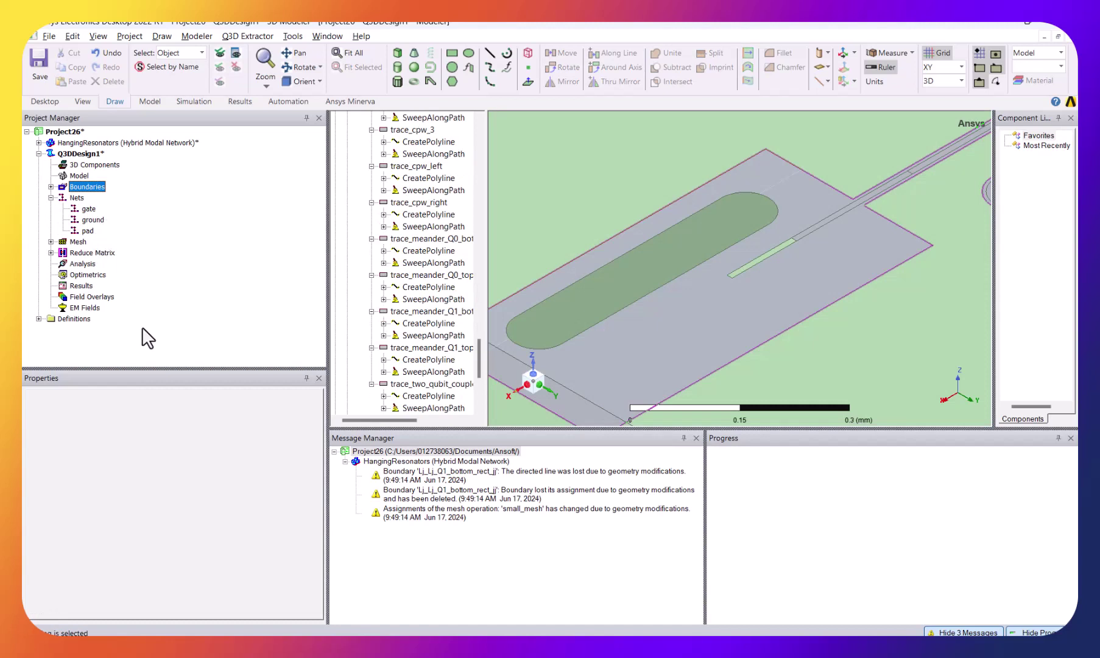
{"action": "left_click", "coordinate": [136, 459]}
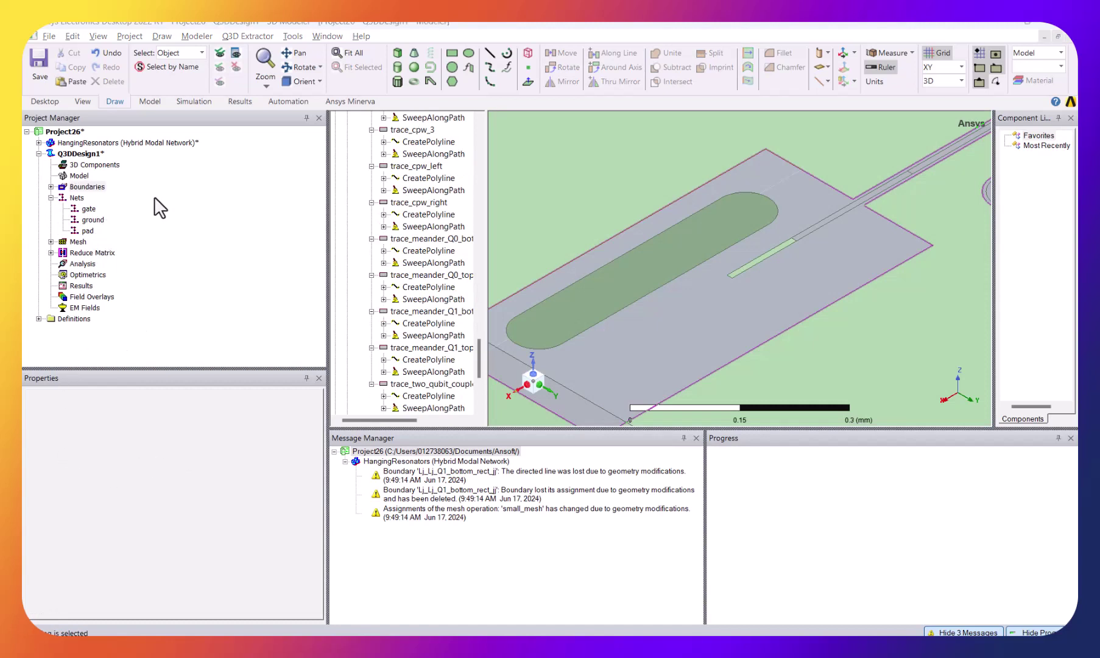
{"action": "left_click", "coordinate": [731, 213]}
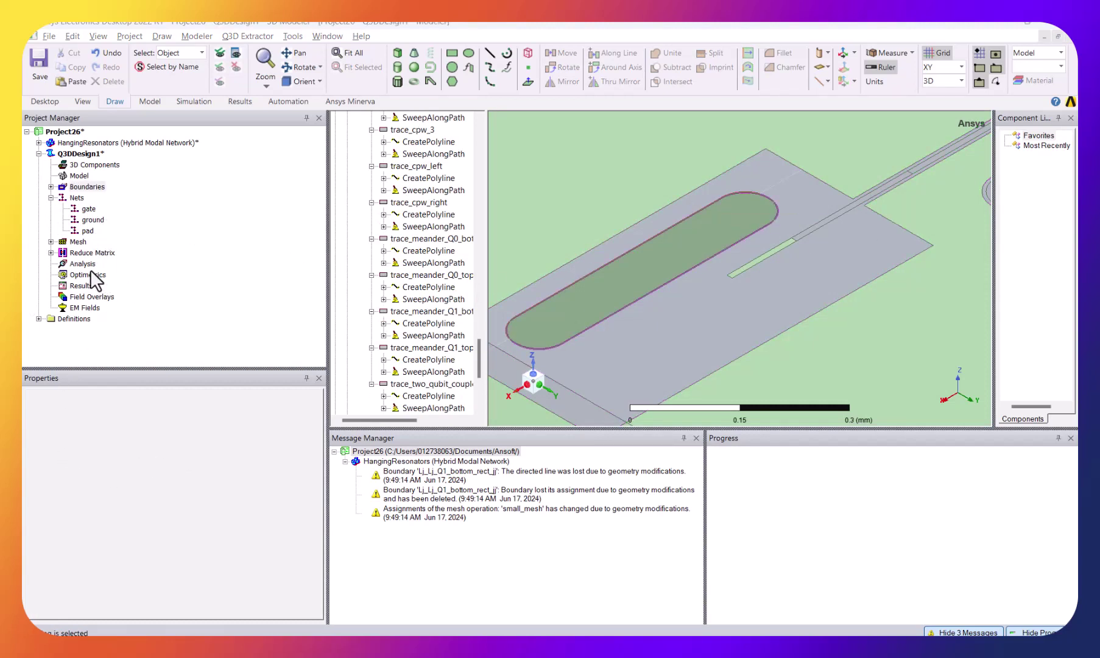
{"action": "left_click", "coordinate": [51, 241]}
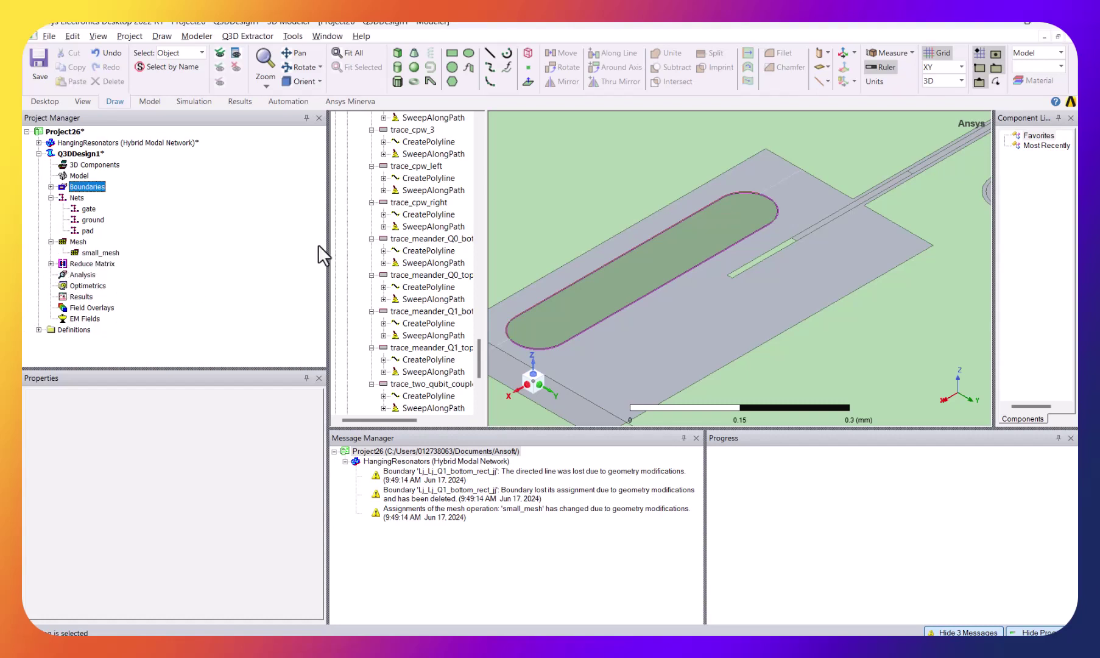
Select ground_main_plane, pad_top_Q1_bottom, the Q1 bottom connector pad and wire, and the silicon solid main together.
{"action": "scroll", "coordinate": [694, 213], "scroll_direction": "down", "scroll_amount": 2}
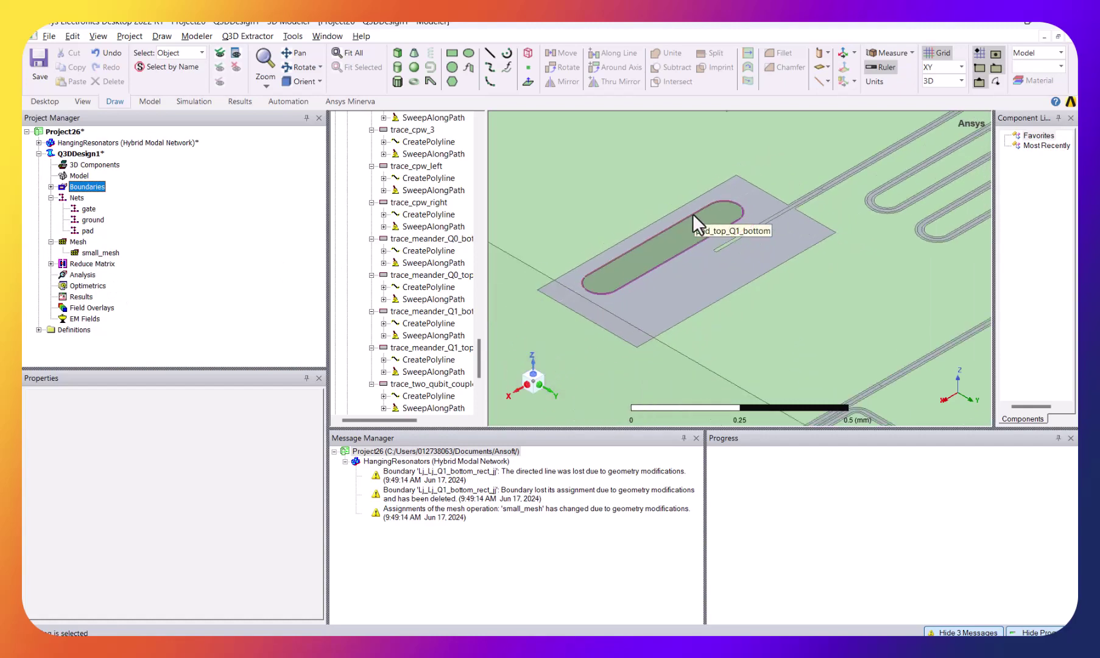
{"action": "scroll", "coordinate": [628, 227], "scroll_direction": "down", "scroll_amount": 2}
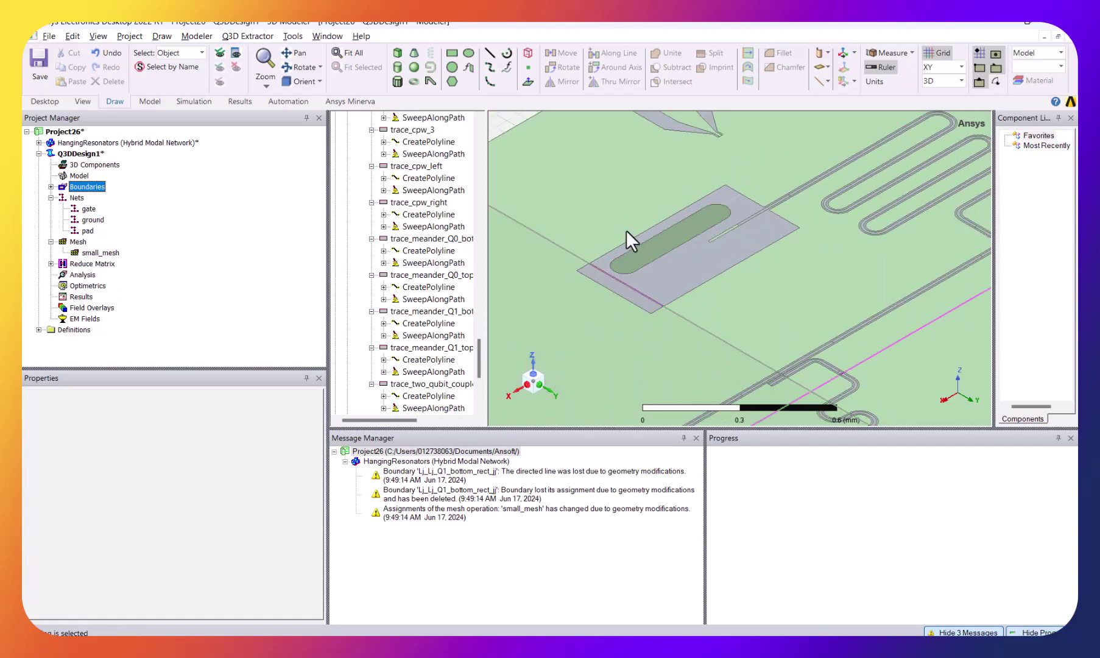
{"action": "left_click", "coordinate": [627, 235]}
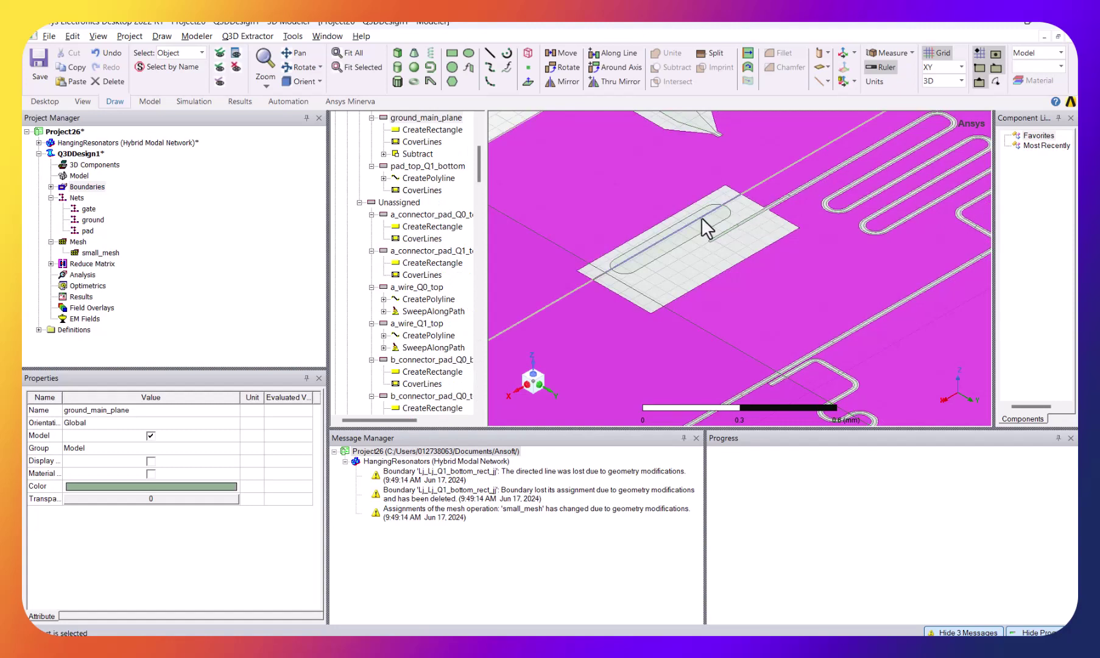
{"action": "left_click", "coordinate": [700, 236], "text": "ctrl"}
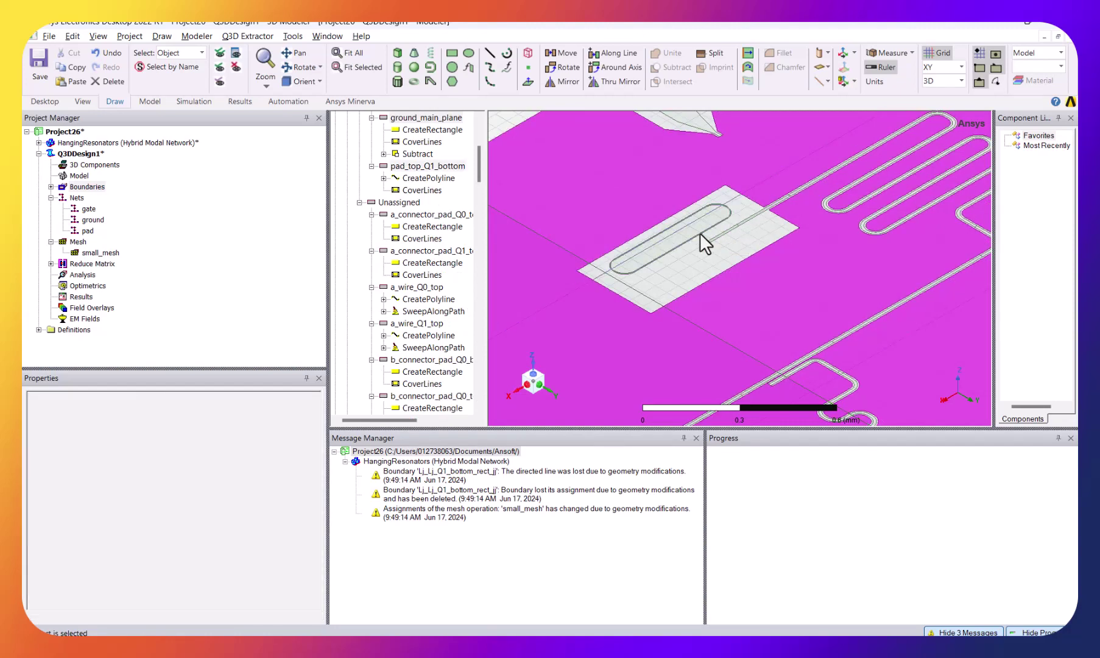
{"action": "left_click", "coordinate": [731, 232], "text": "ctrl"}
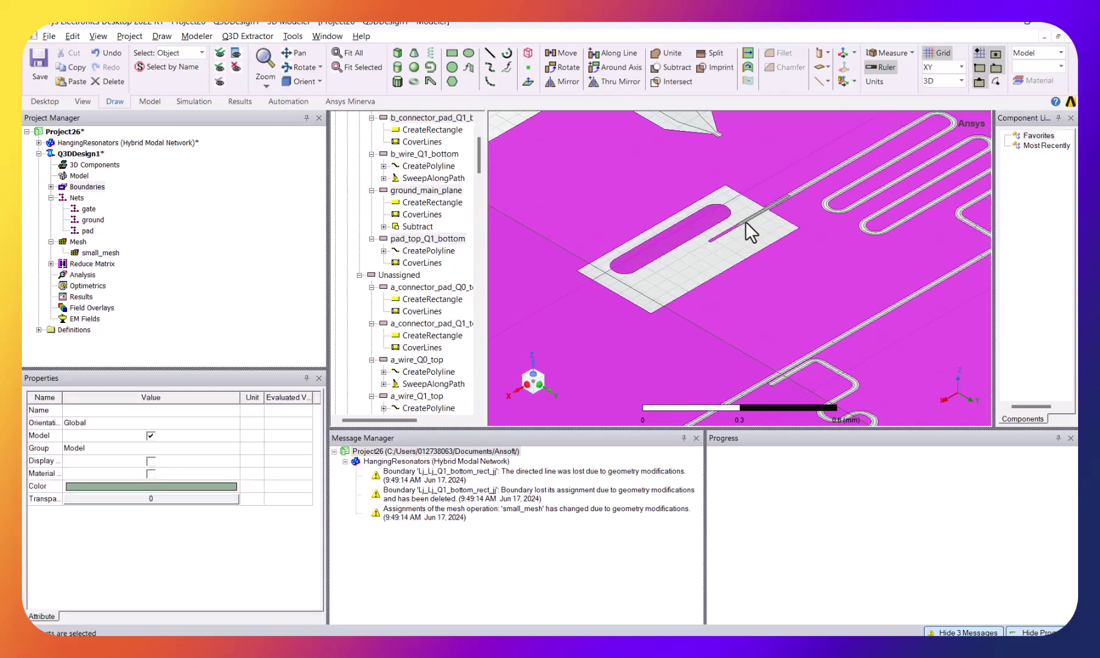
{"action": "left_click", "coordinate": [746, 221], "text": "ctrl"}
{"action": "left_click_drag", "start_coordinate": [480, 152], "coordinate": [485, 110]}
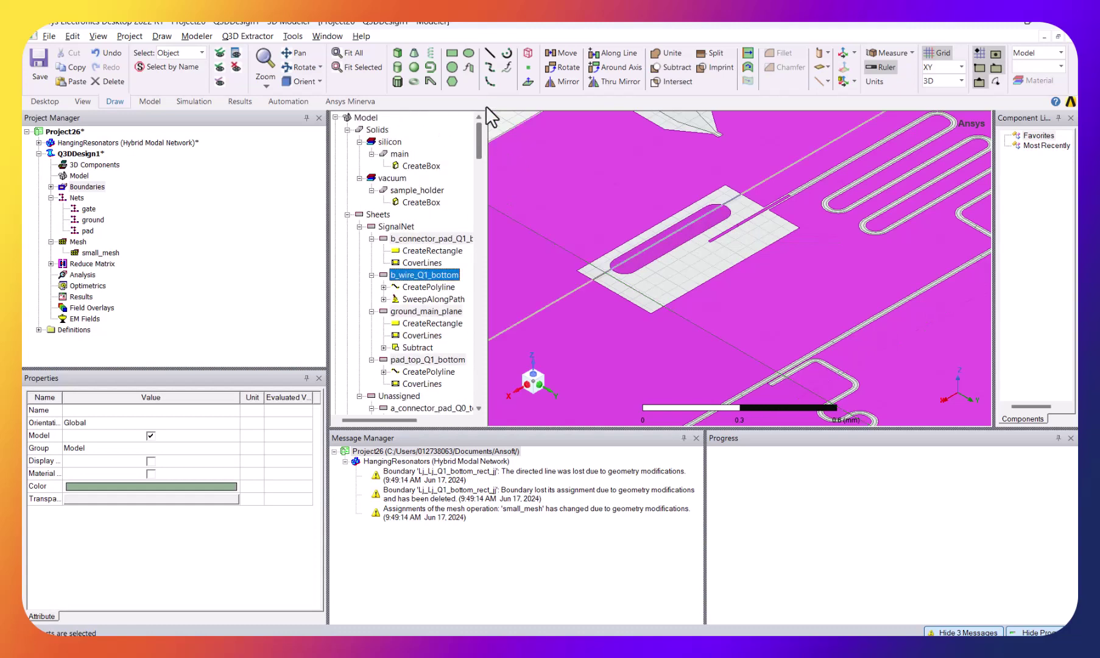
{"action": "left_click", "coordinate": [399, 155]}
{"action": "left_click", "coordinate": [399, 156], "text": "ctrl"}
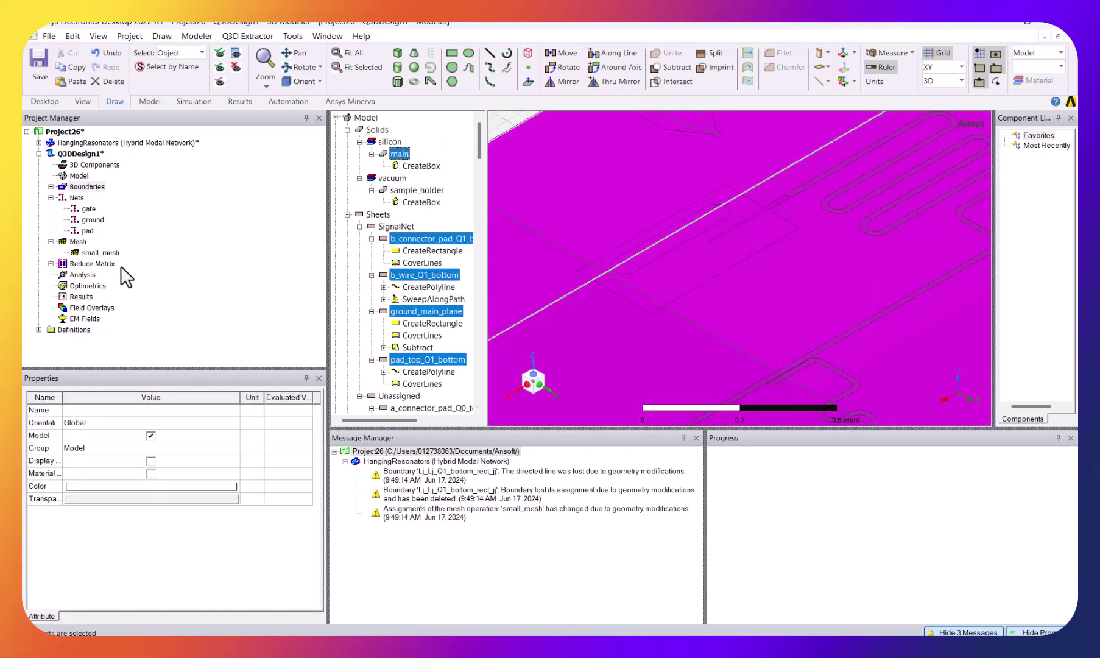
{"action": "right_click", "coordinate": [85, 308]}
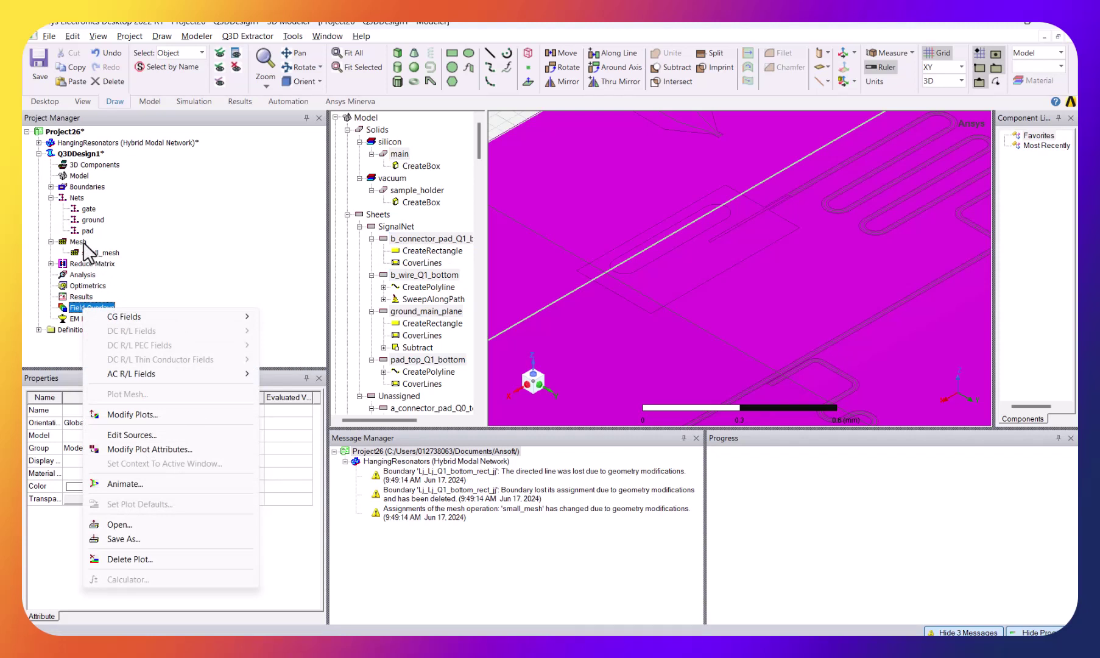
{"action": "left_click", "coordinate": [231, 263]}
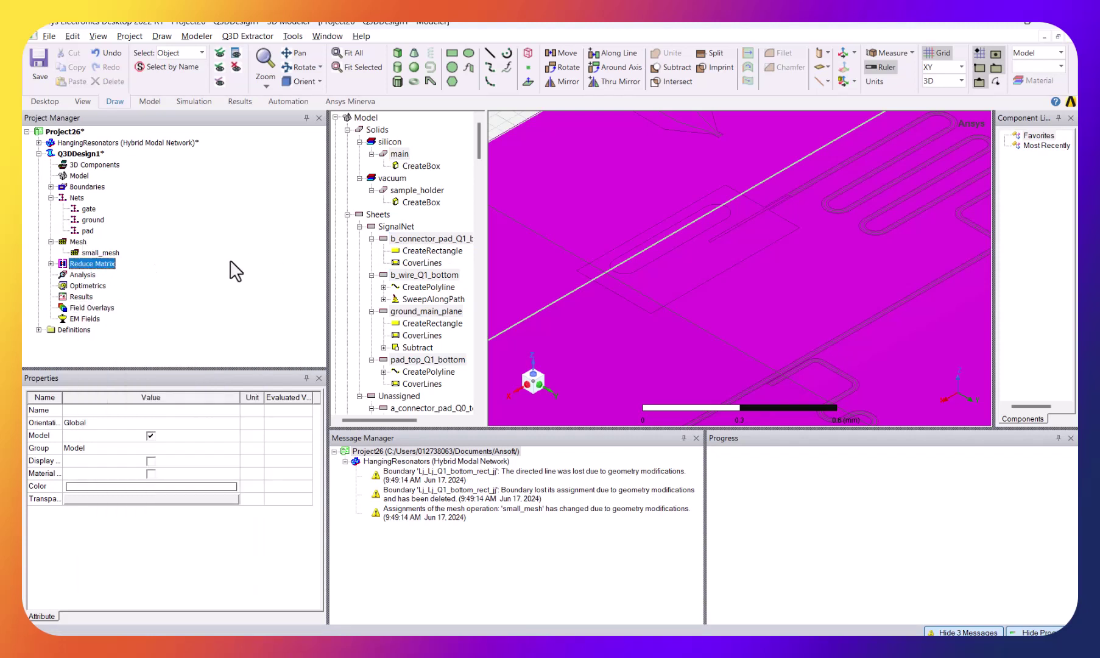
Add a solution setup that solves only Capacitance/Conductance, with Save fields enabled and both DC and AC Resistance/Inductance disabled.
{"action": "right_click", "coordinate": [78, 276]}
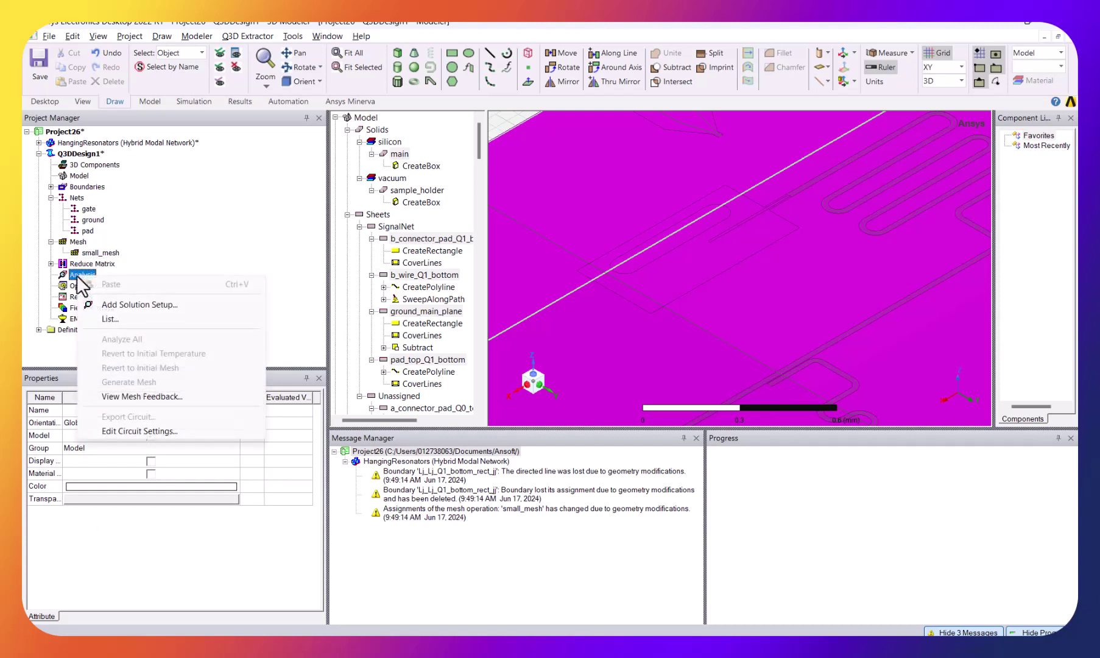
{"action": "left_click", "coordinate": [133, 304]}
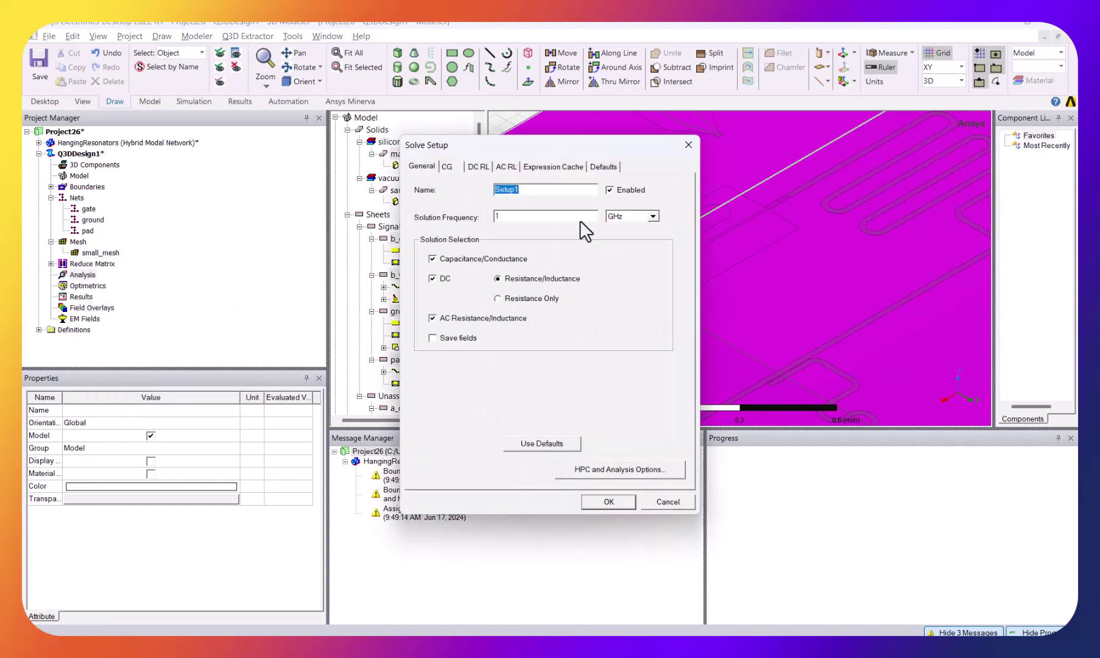
{"action": "left_click", "coordinate": [456, 337]}
{"action": "left_click", "coordinate": [447, 319]}
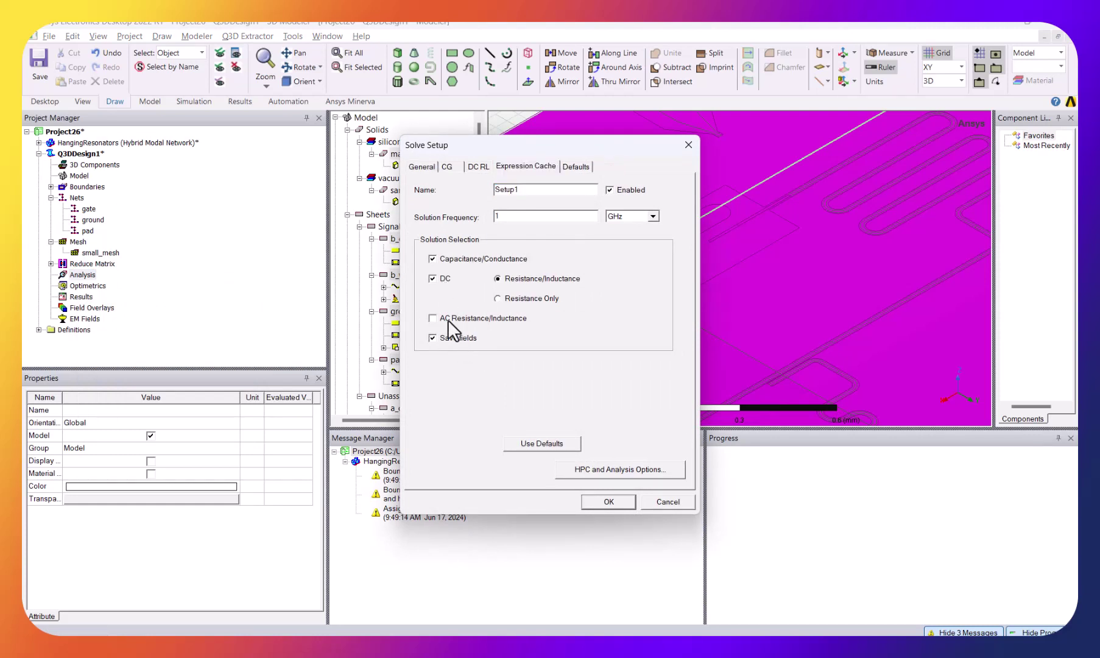
{"action": "left_click", "coordinate": [441, 280]}
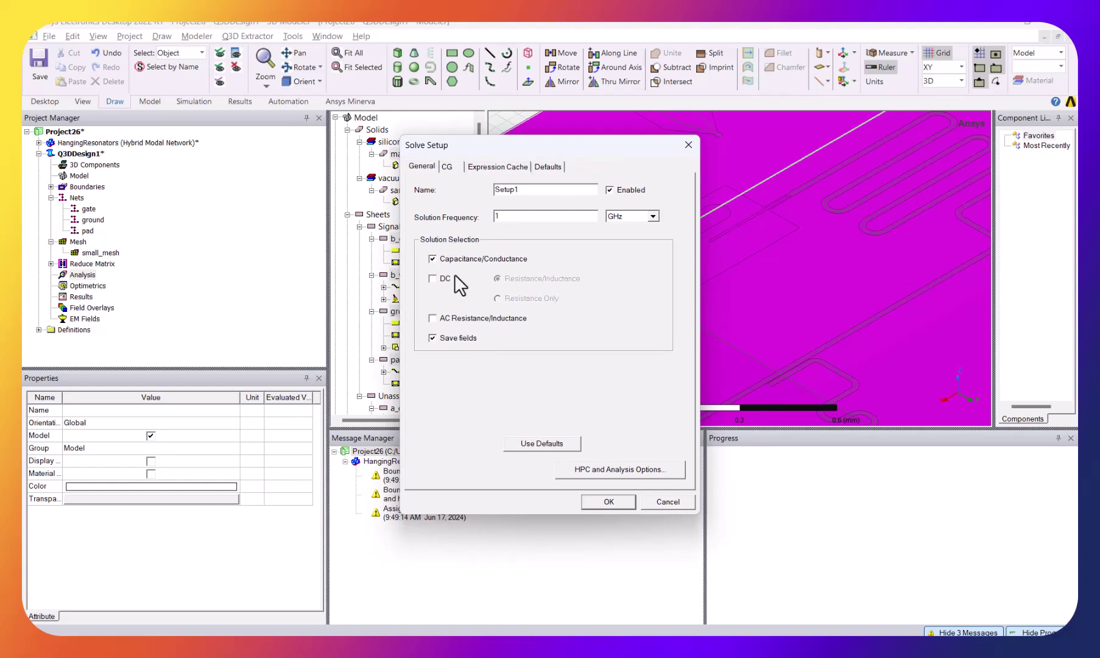
Adjust the minimum number of passes and percent error for the capacitance solver's adaptive solution, accept the setup and list it under Analysis.
{"action": "left_click", "coordinate": [446, 171]}
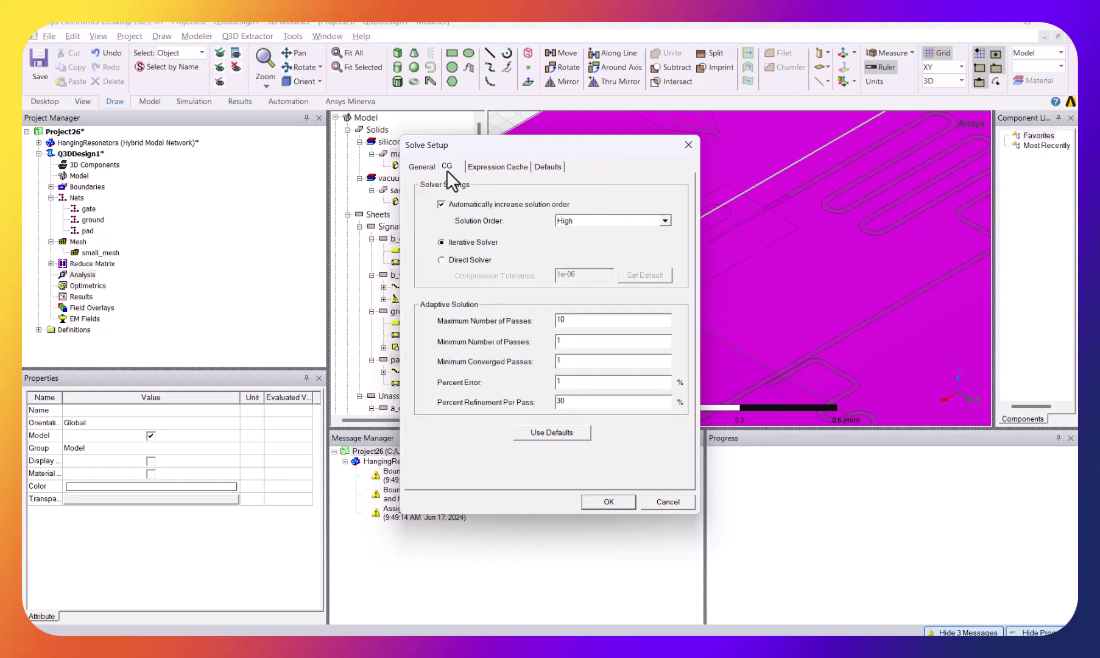
{"action": "double_click", "coordinate": [563, 341]}
{"action": "double_click", "coordinate": [573, 382]}
{"action": "left_click", "coordinate": [607, 502]}
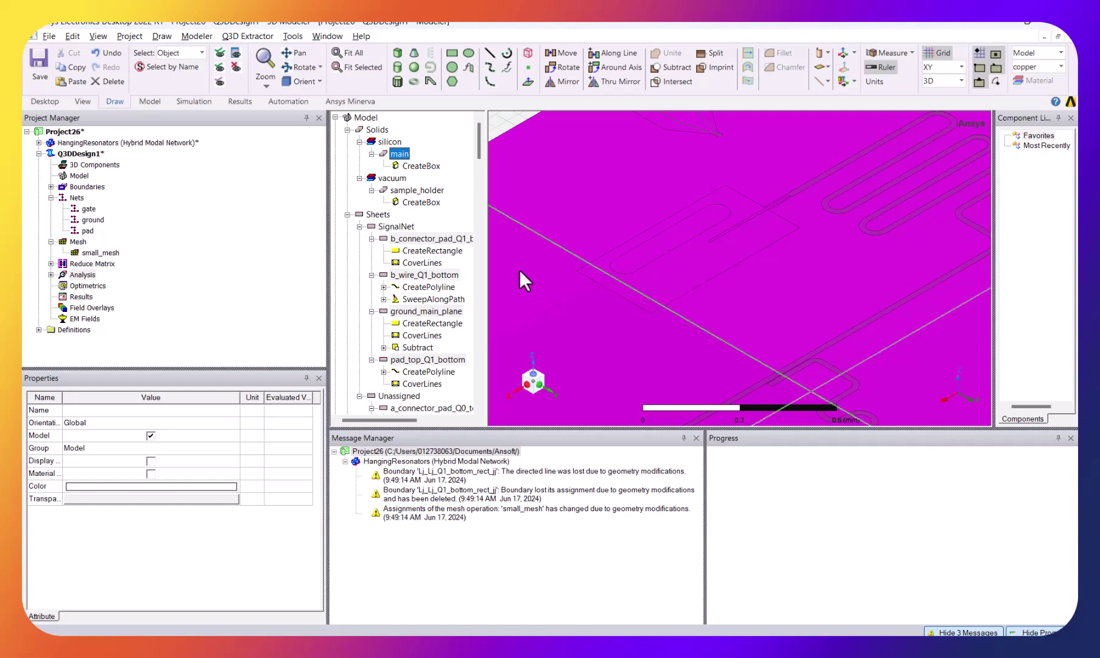
{"action": "left_click", "coordinate": [51, 275]}
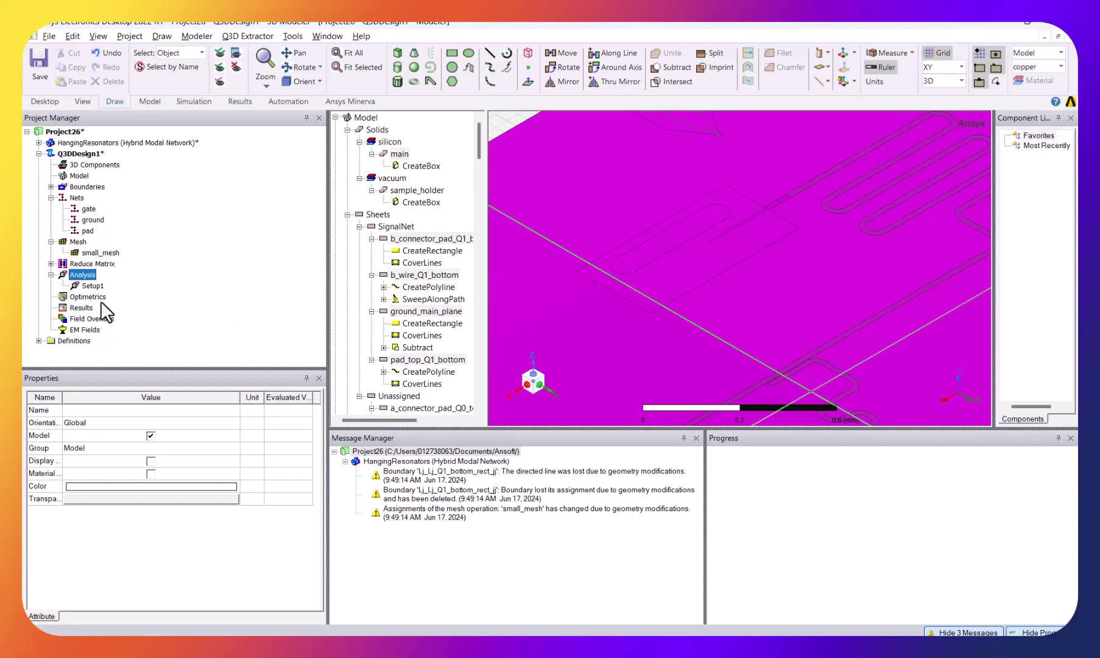
Create a mesh plot named Mesh1 for the Setup1 : LastAdaptive solution and select it among the field overlays.
{"action": "right_click", "coordinate": [91, 319]}
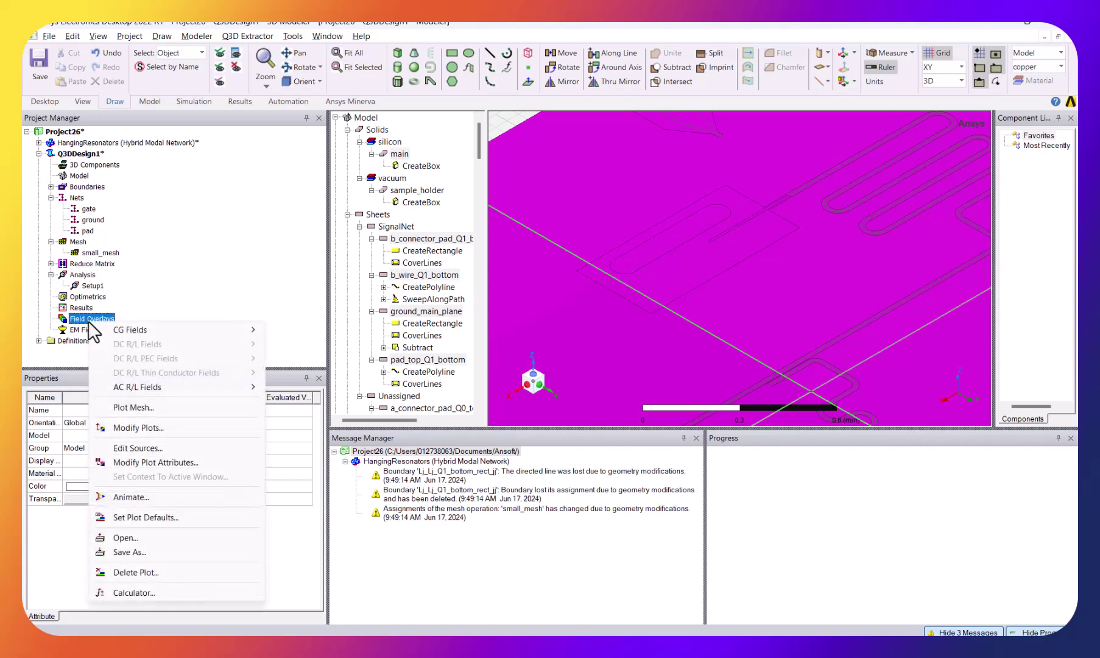
{"action": "left_click", "coordinate": [150, 408]}
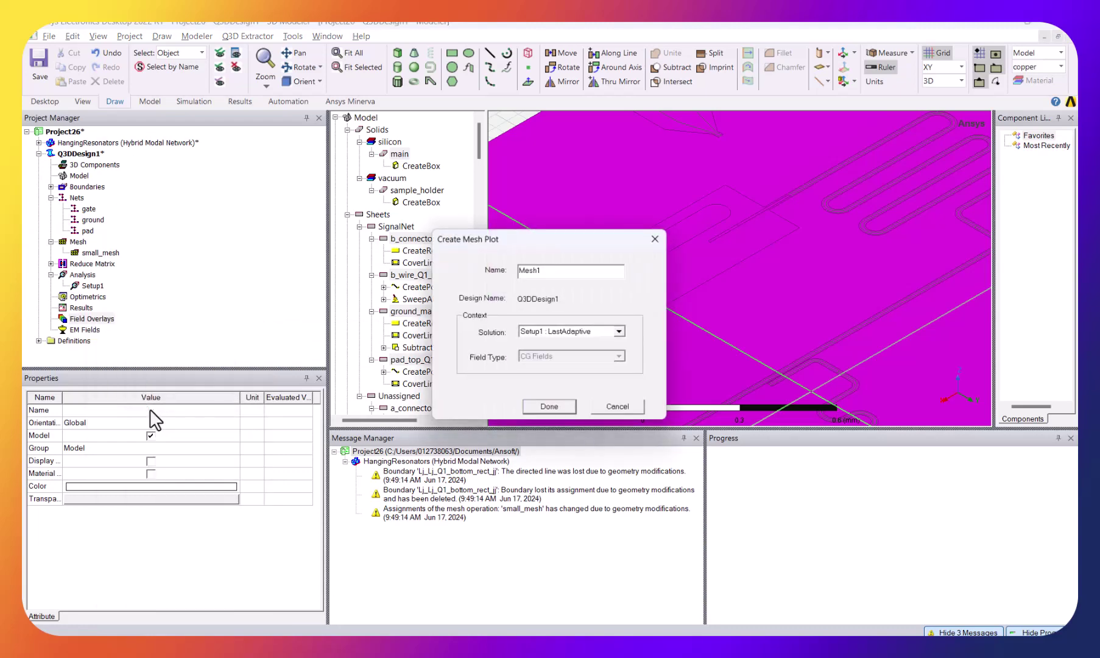
{"action": "left_click", "coordinate": [557, 407]}
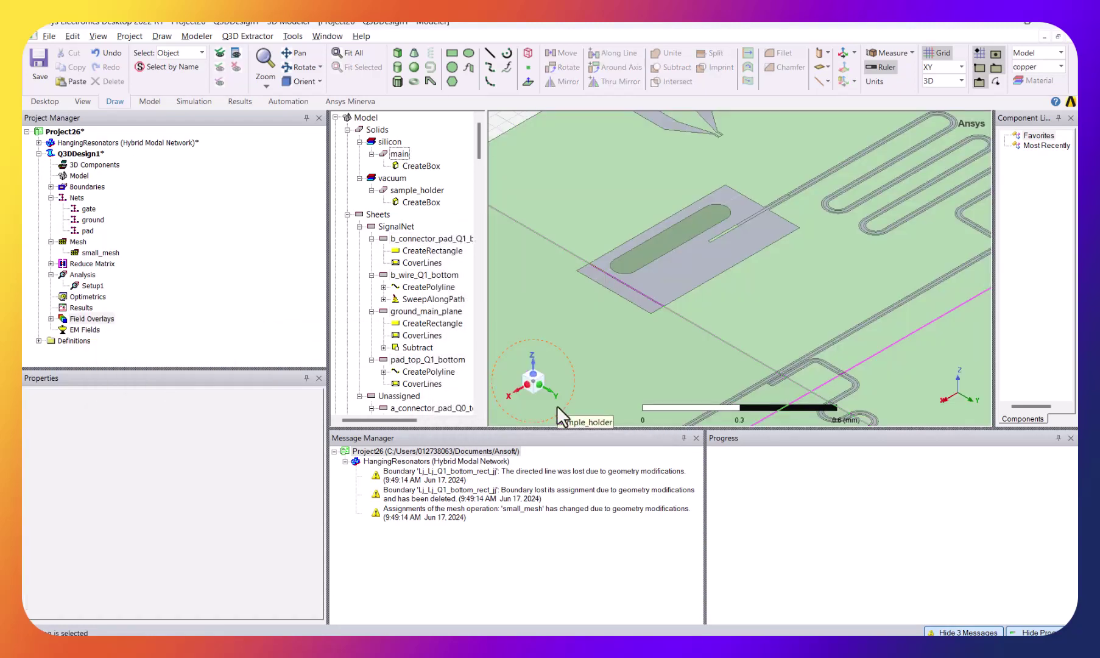
{"action": "left_click", "coordinate": [52, 317]}
{"action": "left_click", "coordinate": [90, 329]}
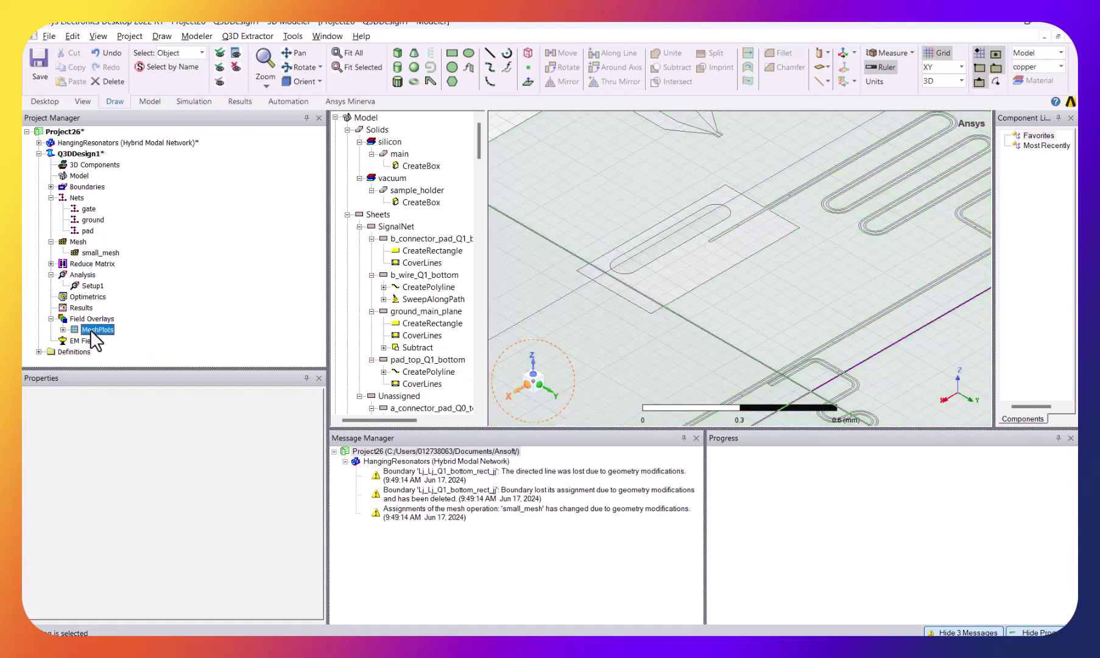
{"action": "left_click", "coordinate": [62, 330]}
{"action": "left_click", "coordinate": [102, 340]}
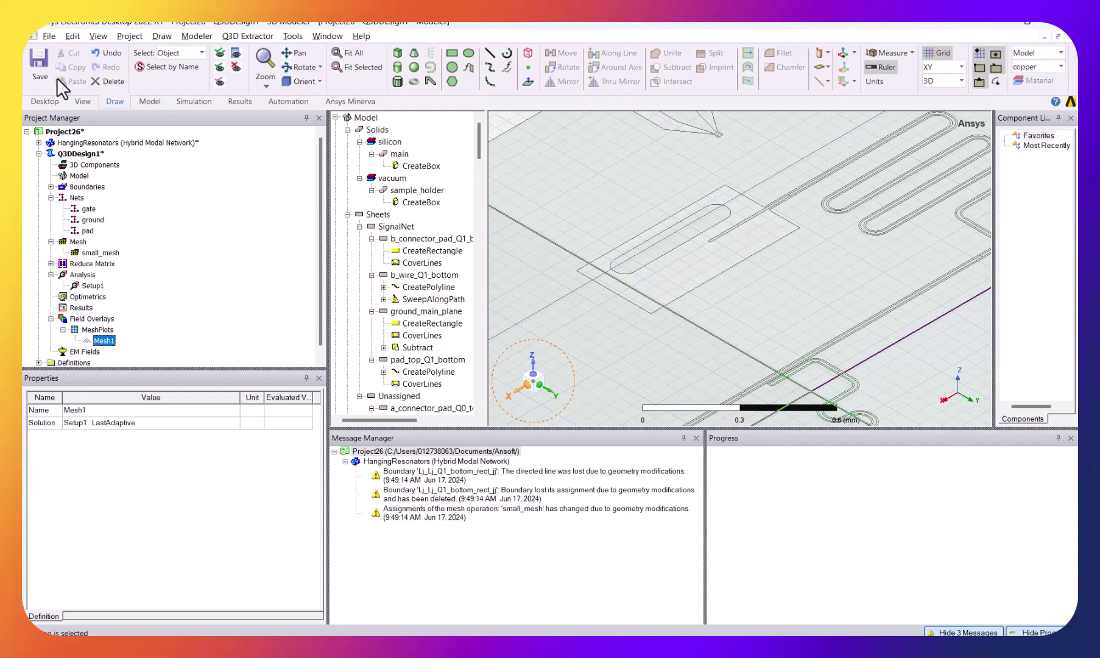
Save the project as cap in the Ansoft folder, cleaning up the model history.
{"action": "left_click", "coordinate": [37, 60]}
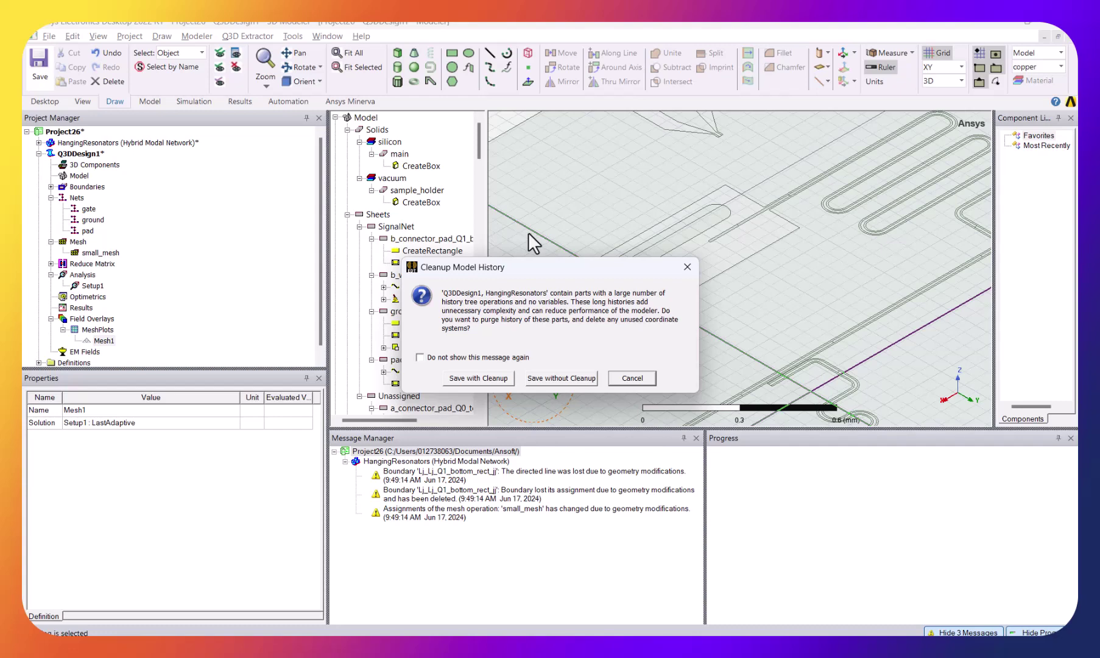
{"action": "left_click", "coordinate": [501, 377]}
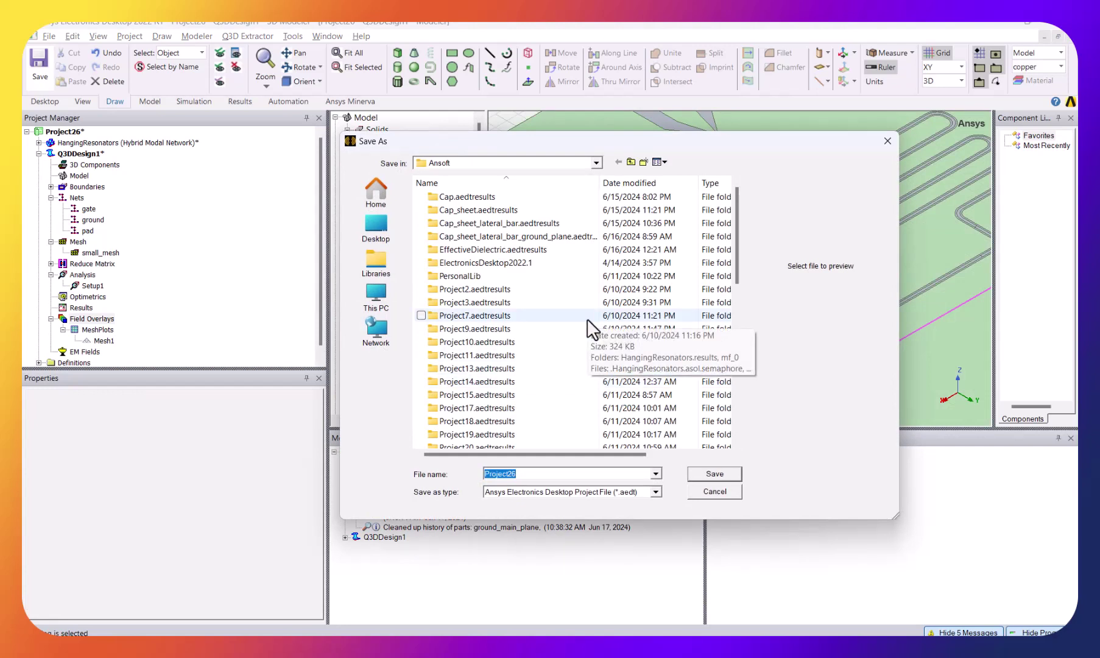
{"action": "type", "text": "cap"}
{"action": "left_click", "coordinate": [713, 475]}
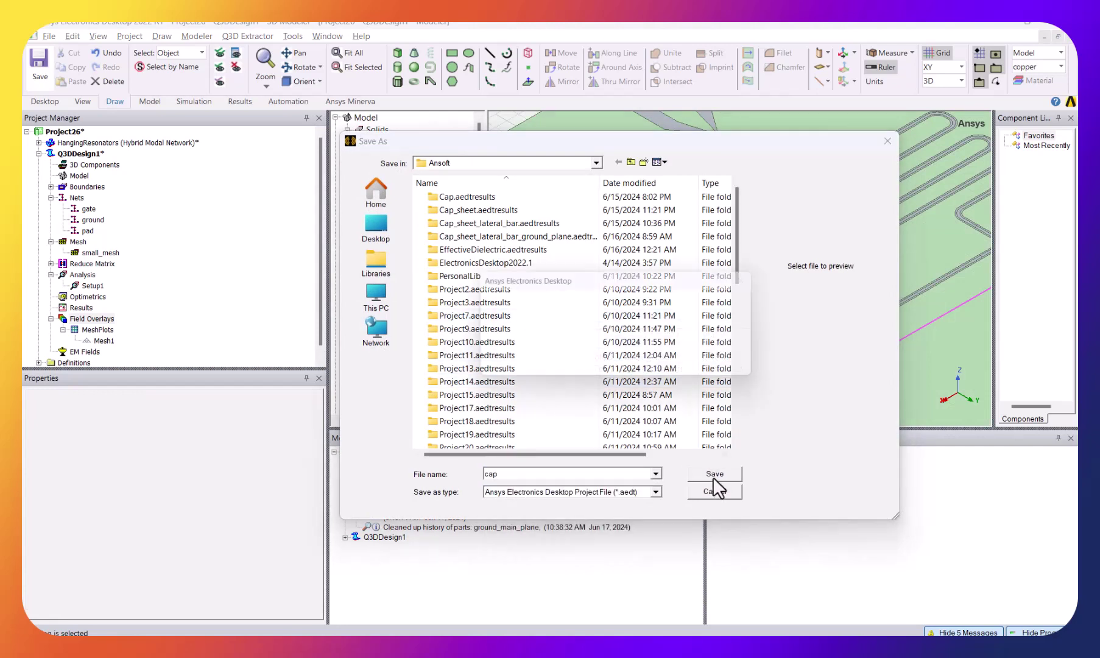
{"action": "left_click", "coordinate": [671, 370]}
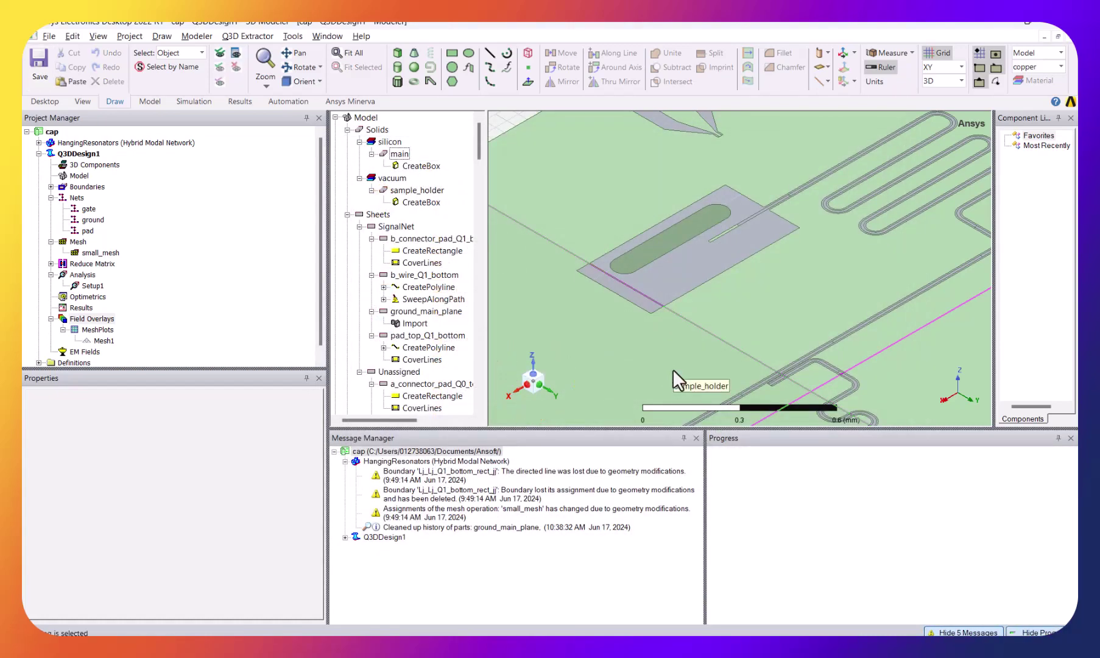
Run the analysis of all setups in the Q3D design.
{"action": "left_click", "coordinate": [261, 37]}
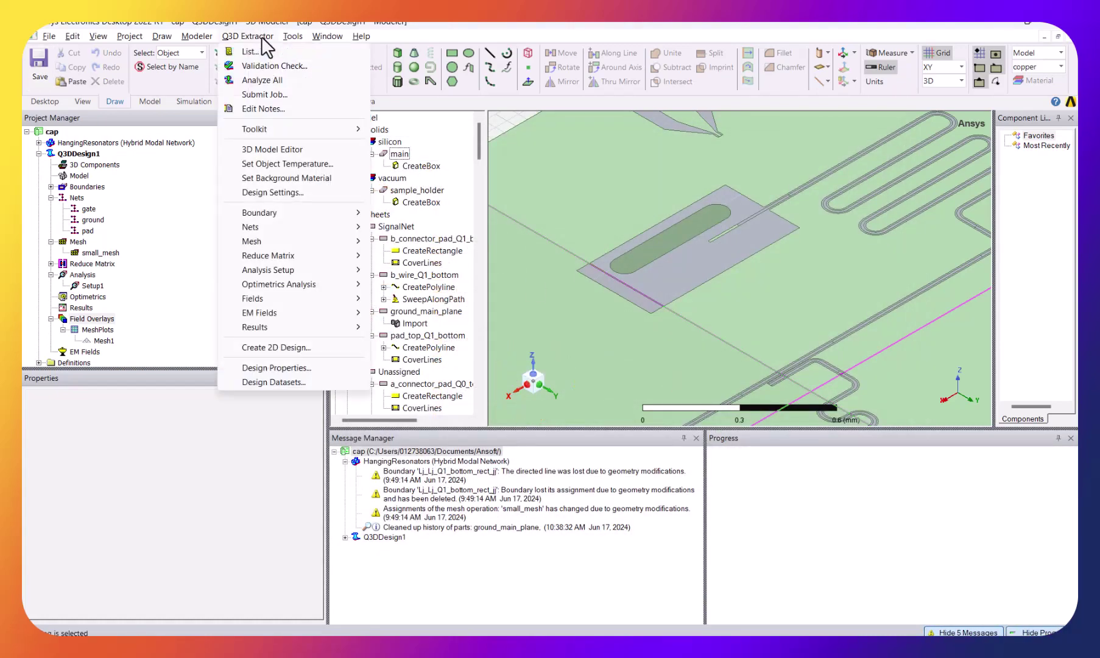
{"action": "left_click", "coordinate": [268, 87]}
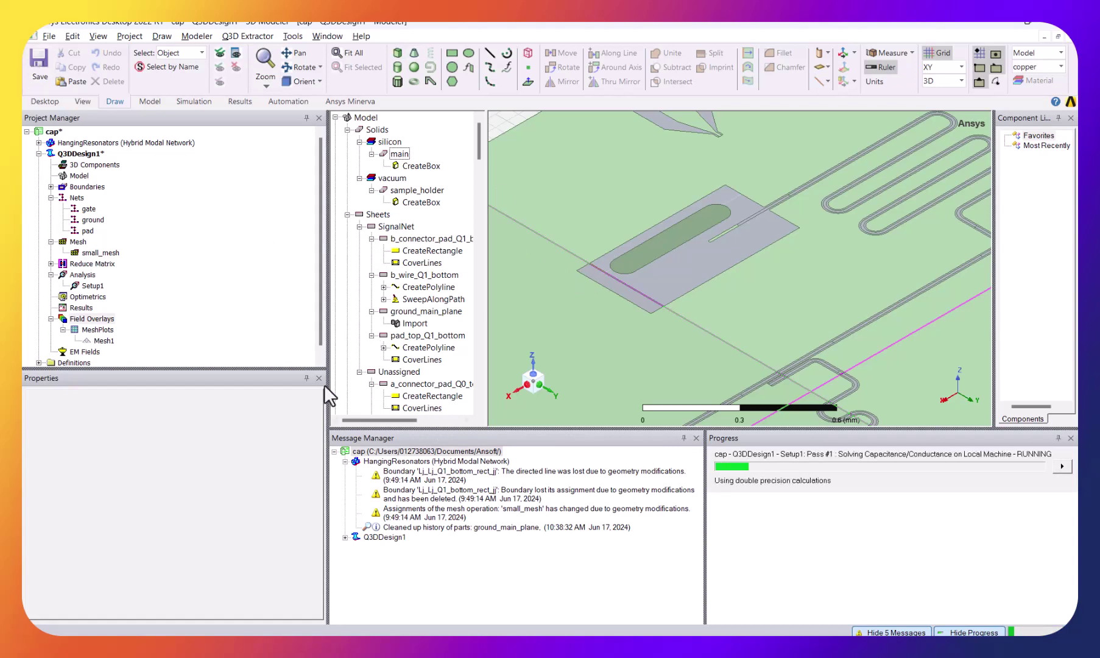
{"action": "left_click", "coordinate": [81, 308]}
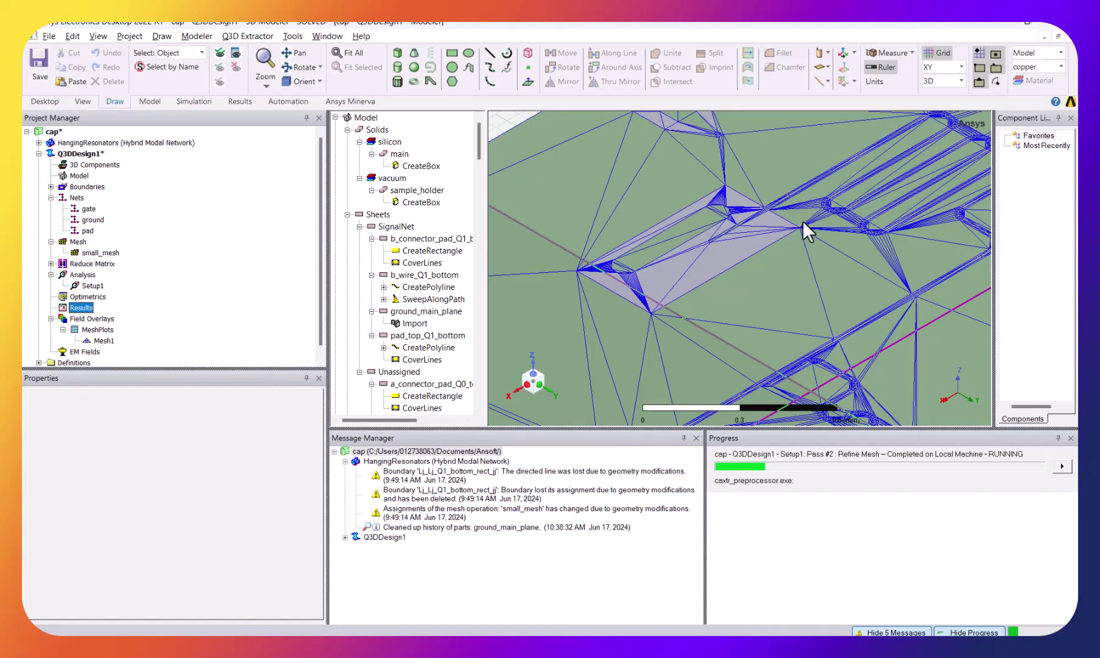
Examine how the adaptive mesh refines across the chip, especially around the qubit pads, connector wires and meandered resonators, during the solve.
{"action": "scroll", "coordinate": [855, 290], "scroll_direction": "down", "scroll_amount": 2}
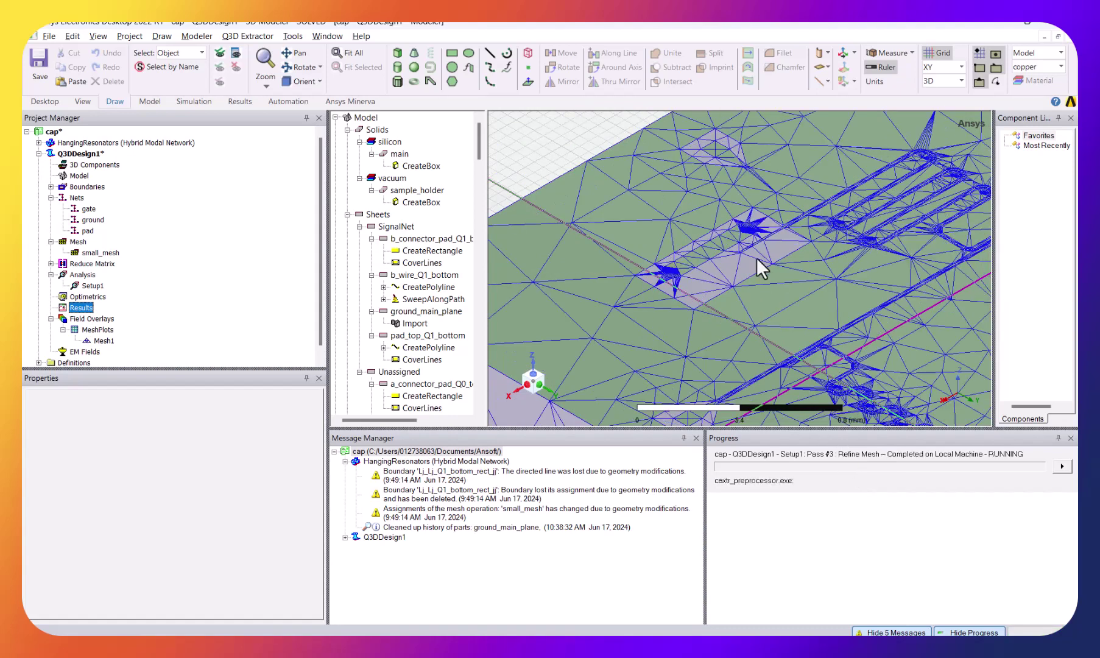
{"action": "scroll", "coordinate": [789, 283], "scroll_direction": "down", "scroll_amount": 2}
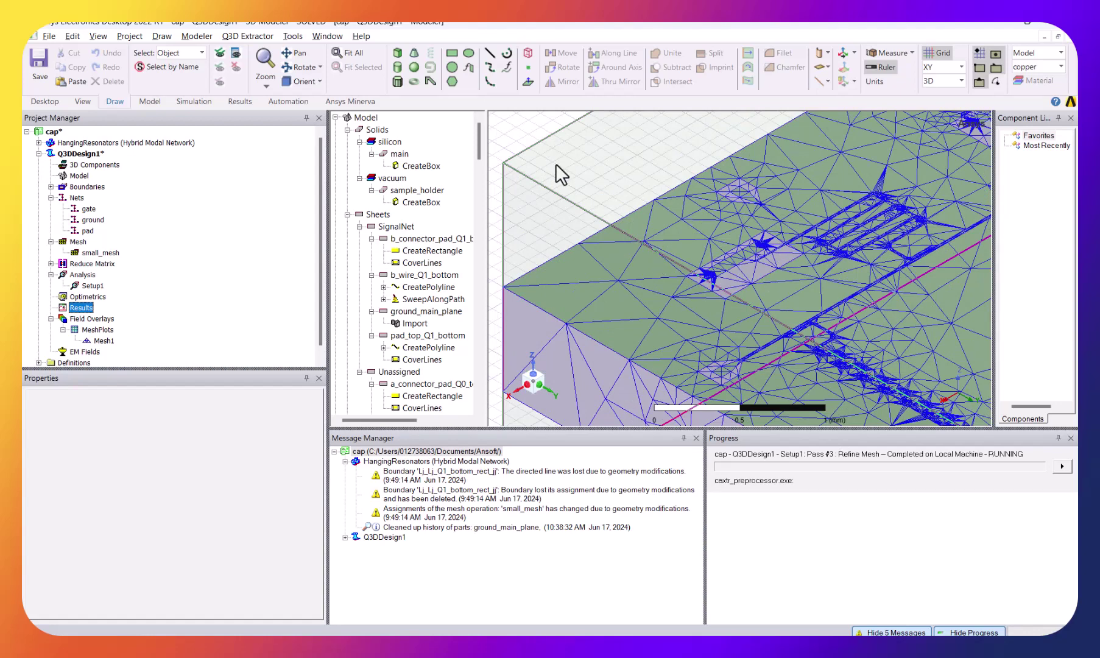
{"action": "left_click", "coordinate": [291, 53]}
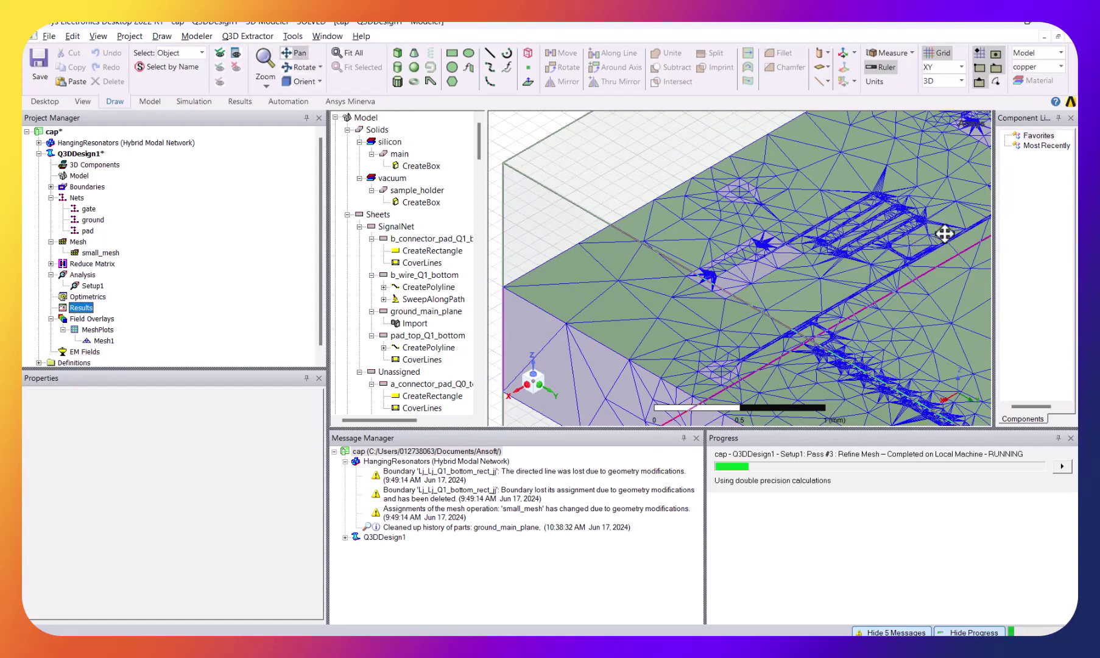
{"action": "left_click_drag", "start_coordinate": [935, 239], "coordinate": [671, 228]}
{"action": "scroll", "coordinate": [773, 248], "scroll_direction": "down", "scroll_amount": 5}
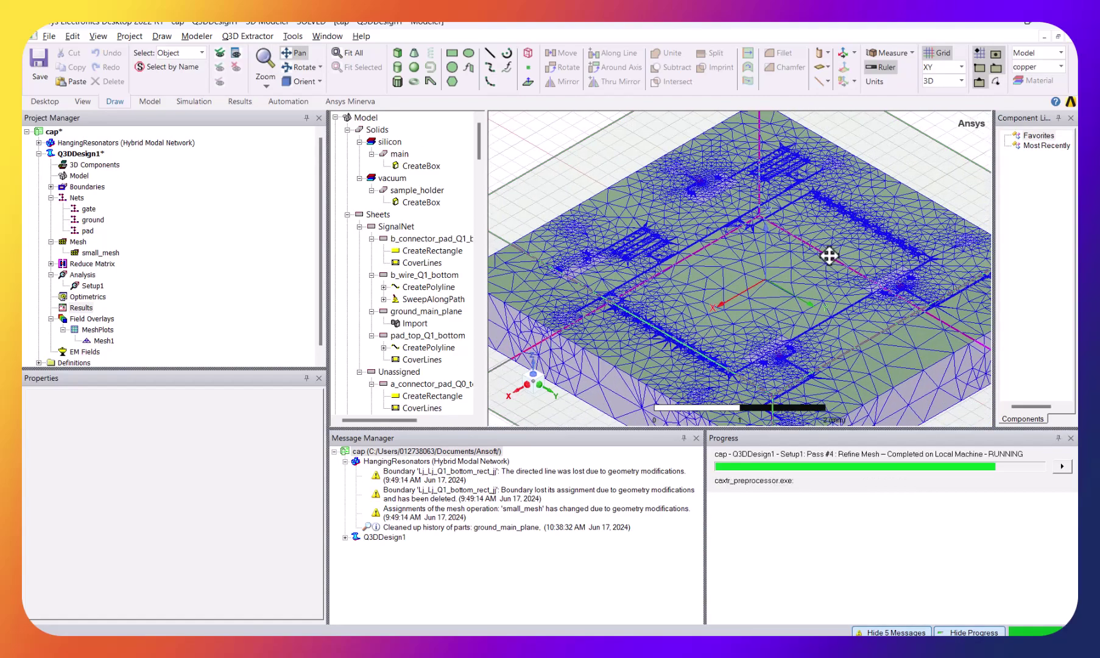
{"action": "scroll", "coordinate": [819, 343], "scroll_direction": "up", "scroll_amount": 4}
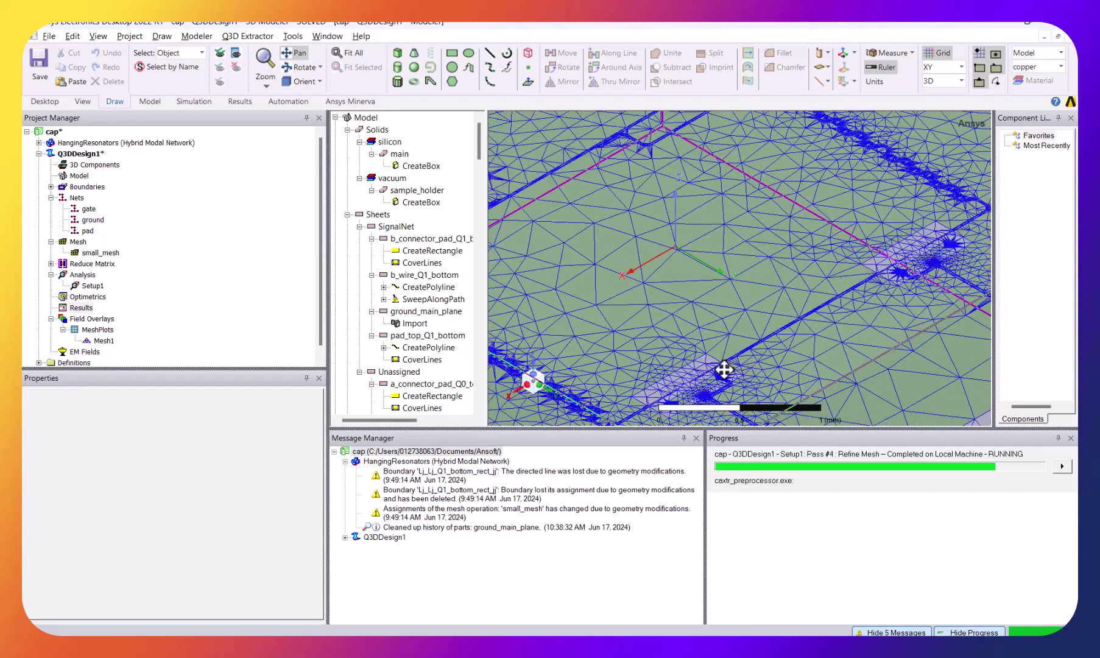
{"action": "scroll", "coordinate": [853, 250], "scroll_direction": "up", "scroll_amount": 8}
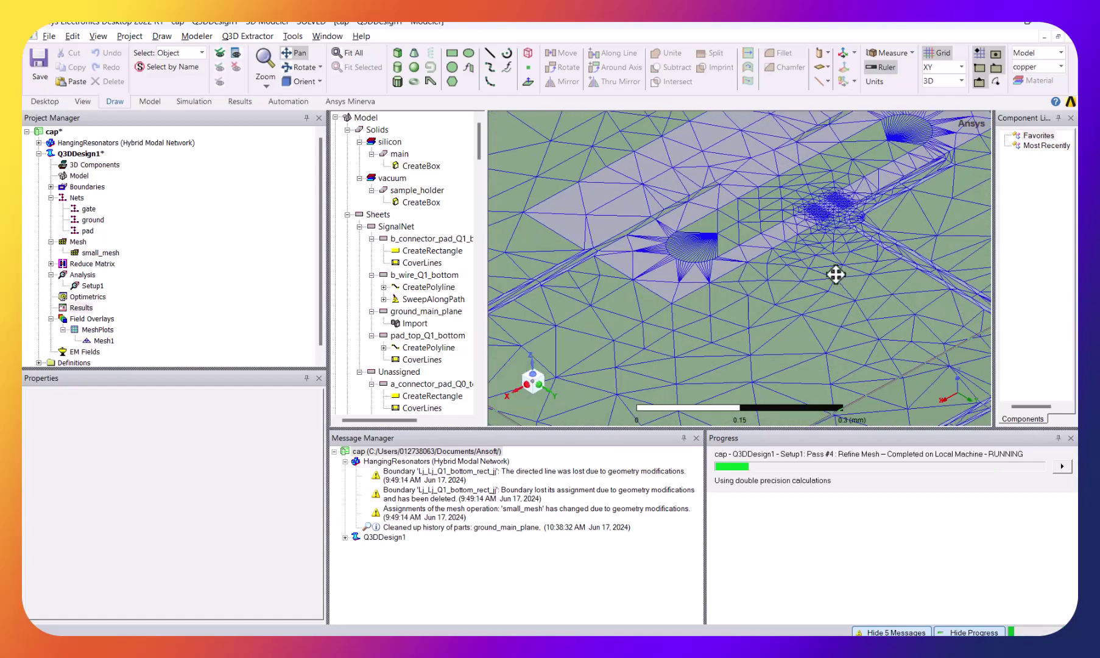
{"action": "scroll", "coordinate": [836, 275], "scroll_direction": "down", "scroll_amount": 3}
{"action": "scroll", "coordinate": [832, 278], "scroll_direction": "up", "scroll_amount": 2}
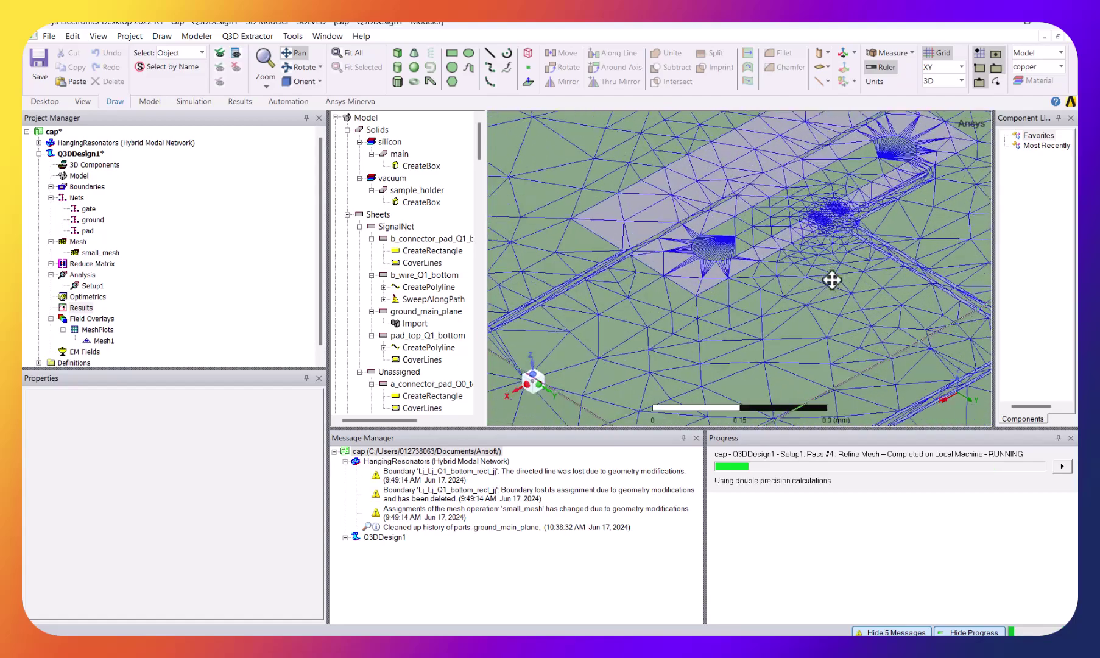
{"action": "scroll", "coordinate": [832, 280], "scroll_direction": "down", "scroll_amount": 3}
{"action": "left_click_drag", "start_coordinate": [667, 182], "coordinate": [889, 314]}
{"action": "scroll", "coordinate": [889, 314], "scroll_direction": "up", "scroll_amount": 3}
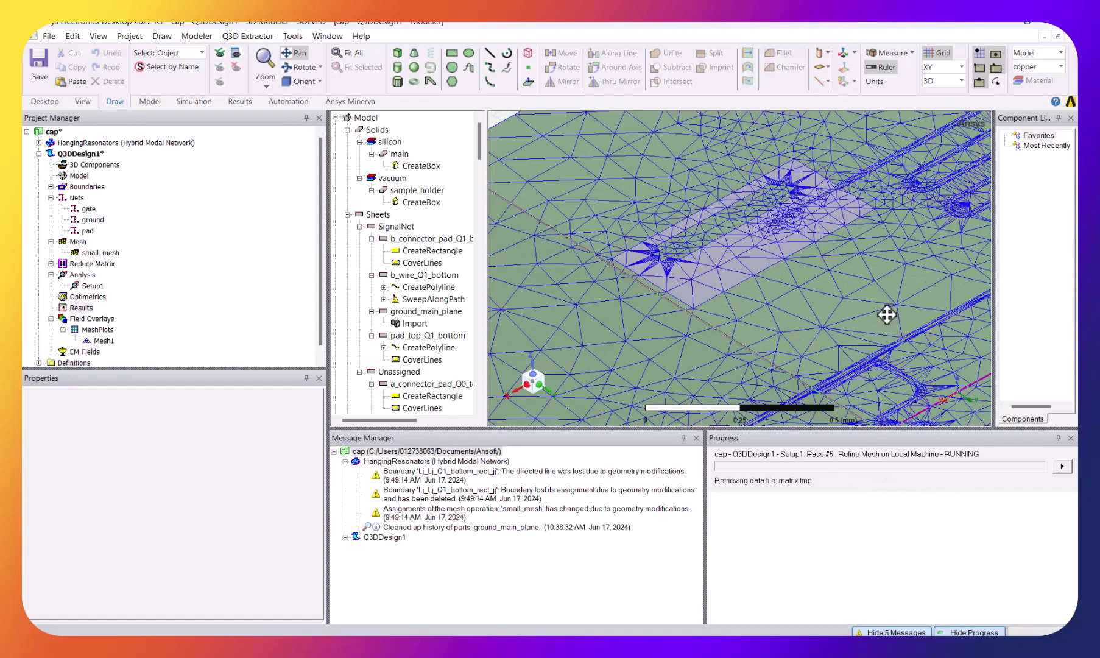
{"action": "left_click_drag", "start_coordinate": [699, 245], "coordinate": [775, 331]}
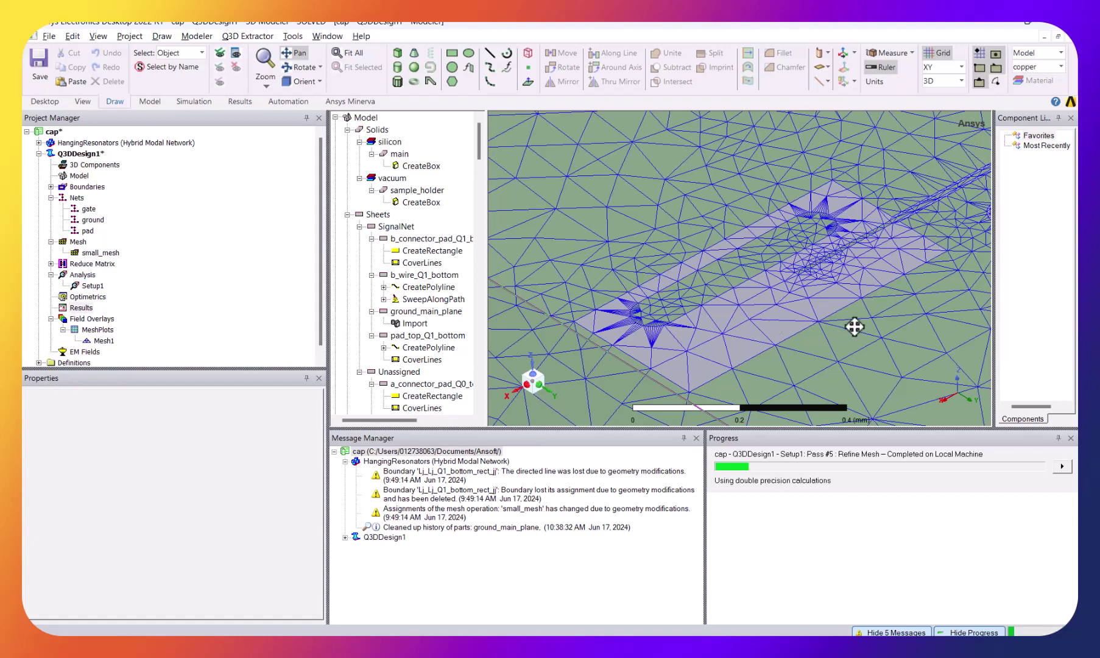
{"action": "scroll", "coordinate": [871, 348], "scroll_direction": "down", "scroll_amount": 2}
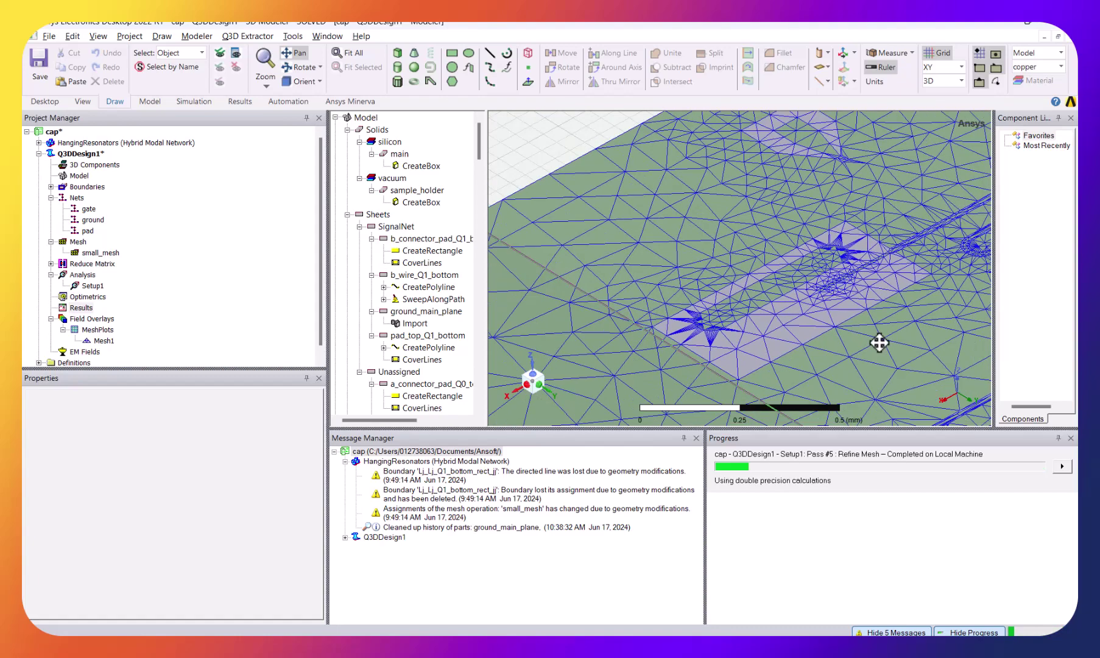
{"action": "left_click_drag", "start_coordinate": [876, 338], "coordinate": [563, 285]}
{"action": "scroll", "coordinate": [729, 243], "scroll_direction": "up", "scroll_amount": 5}
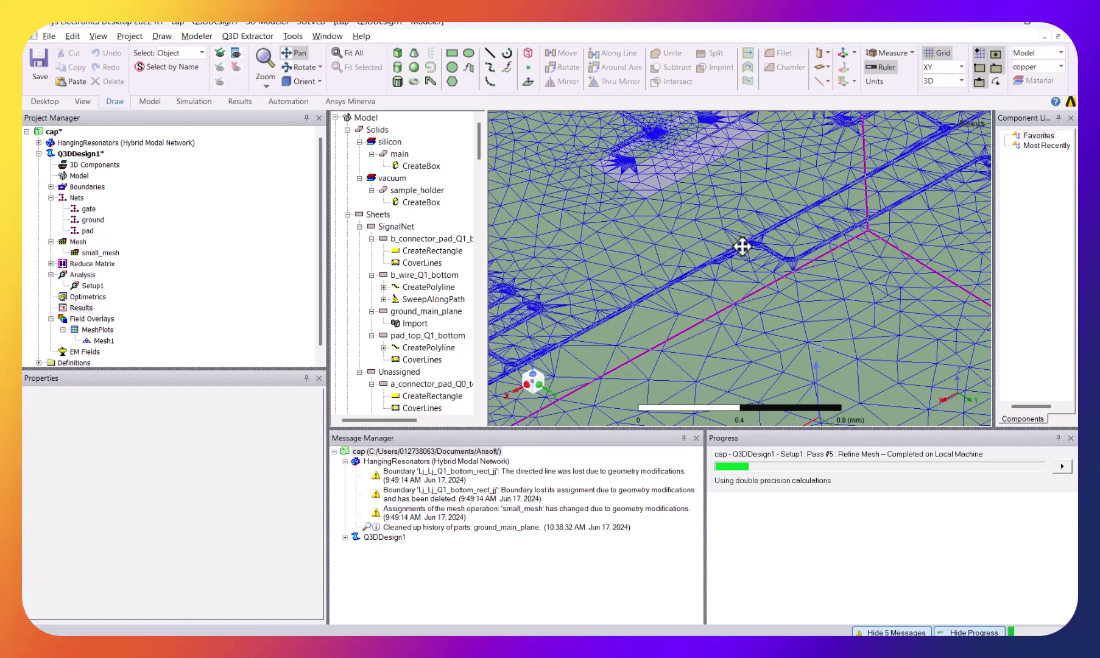
{"action": "left_click_drag", "start_coordinate": [671, 231], "coordinate": [751, 389]}
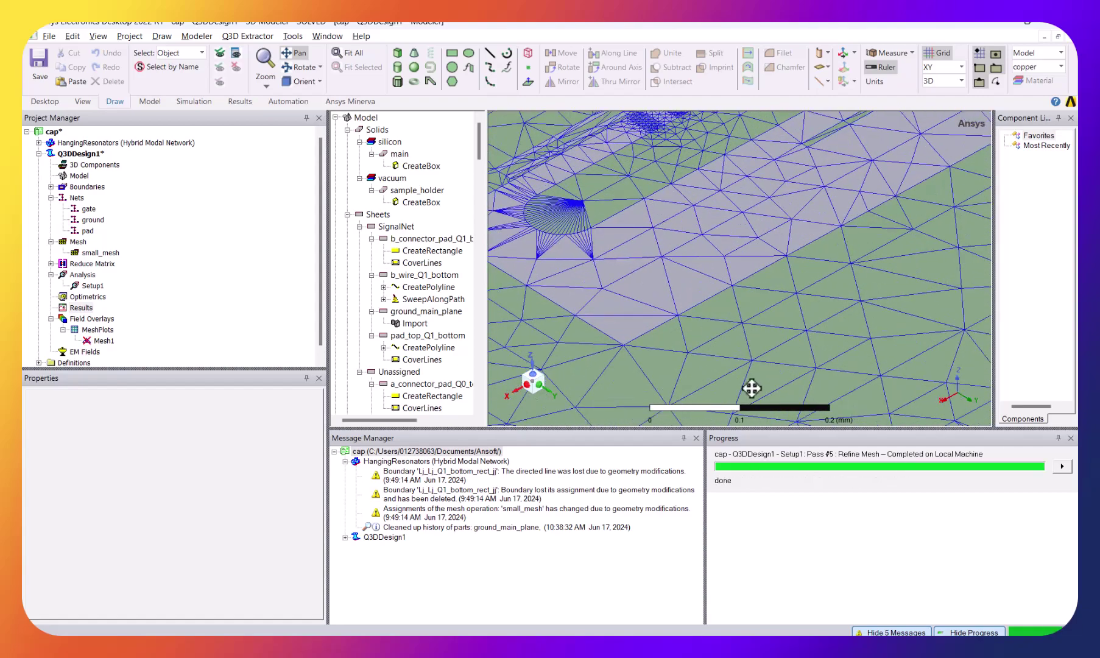
{"action": "scroll", "coordinate": [922, 287], "scroll_direction": "down", "scroll_amount": 4}
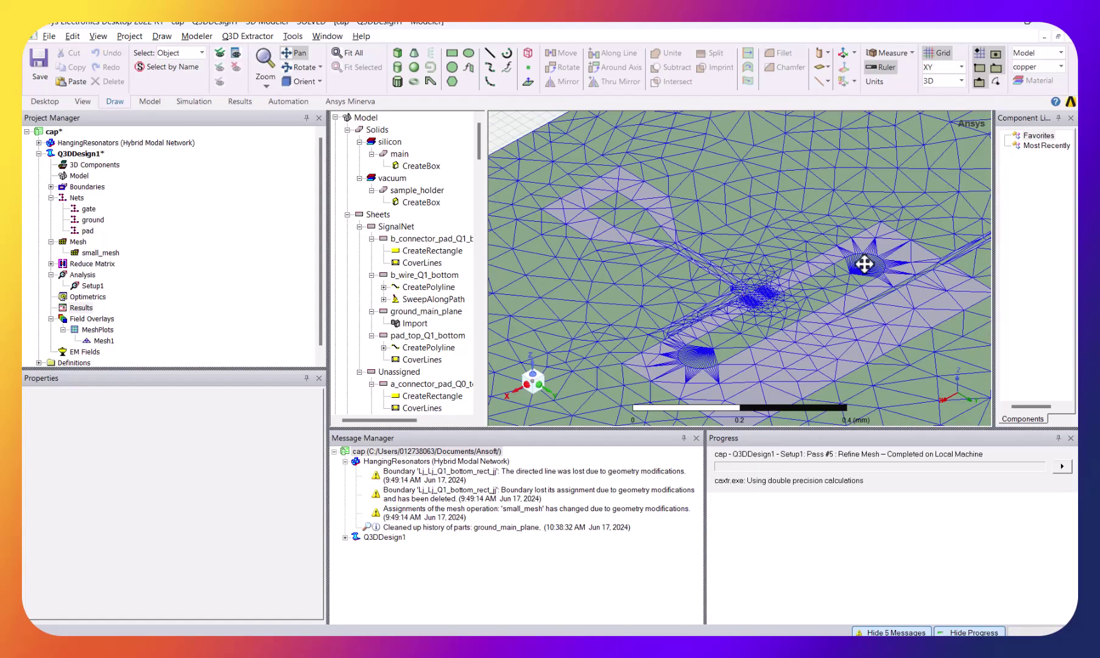
{"action": "scroll", "coordinate": [856, 216], "scroll_direction": "up", "scroll_amount": 3}
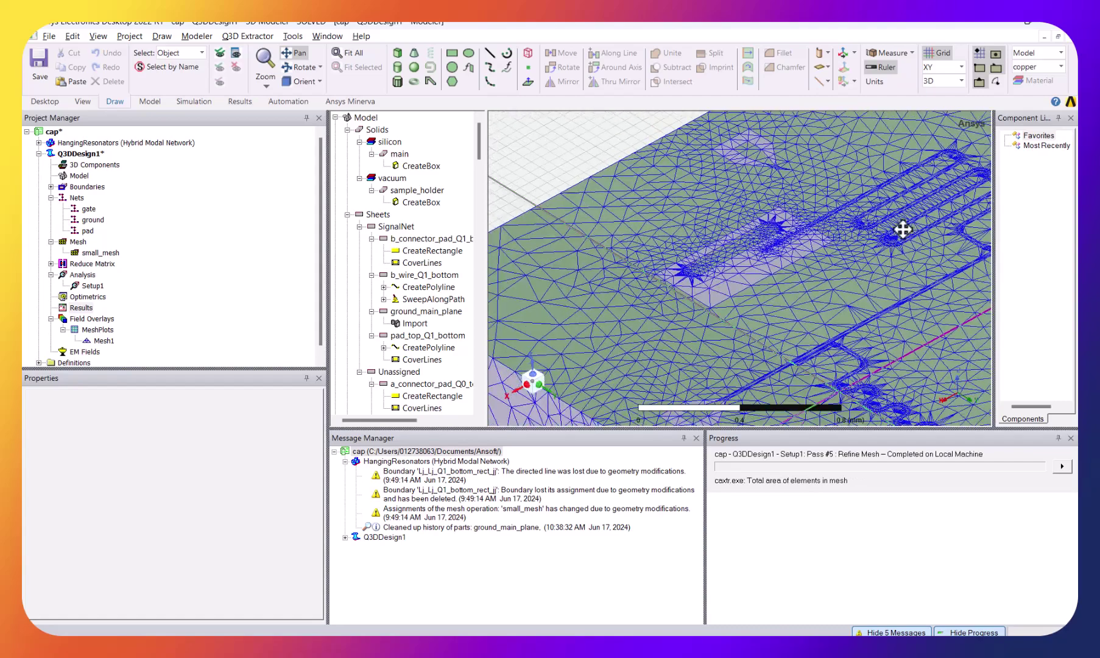
{"action": "left_click_drag", "start_coordinate": [647, 226], "coordinate": [780, 295]}
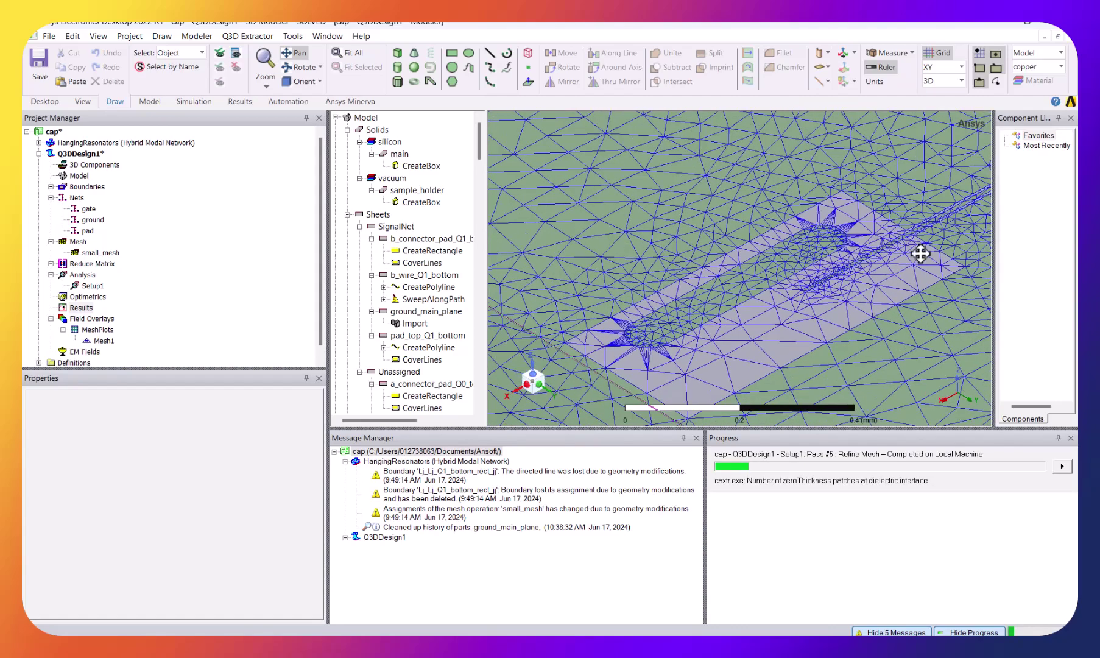
{"action": "scroll", "coordinate": [914, 261], "scroll_direction": "down", "scroll_amount": 2}
{"action": "left_click_drag", "start_coordinate": [912, 288], "coordinate": [855, 286]}
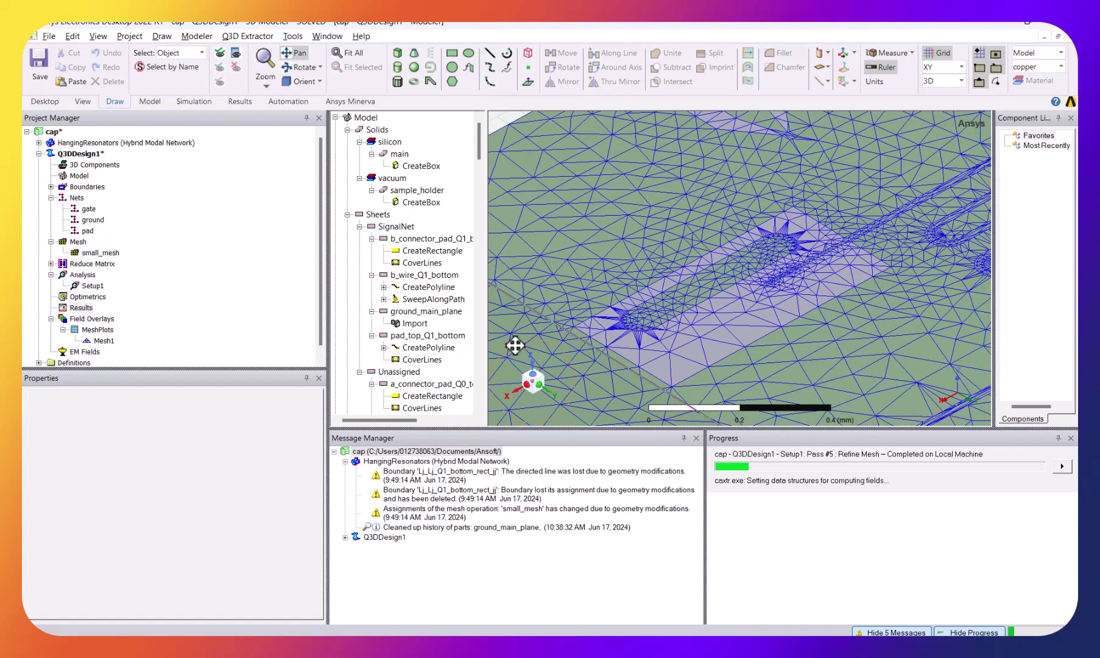
Start a rectangular C Matrix report with the absolute values of C(pad,gate) and C(pad,ground) as its quantities.
{"action": "right_click", "coordinate": [82, 308]}
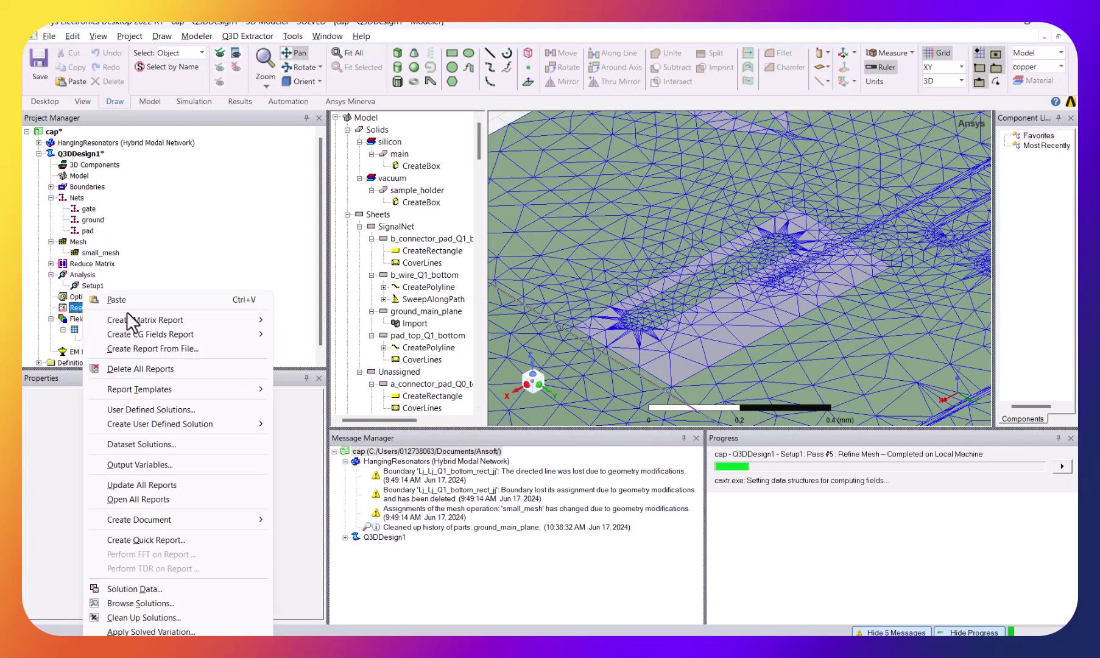
{"action": "mouse_move", "coordinate": [150, 320]}
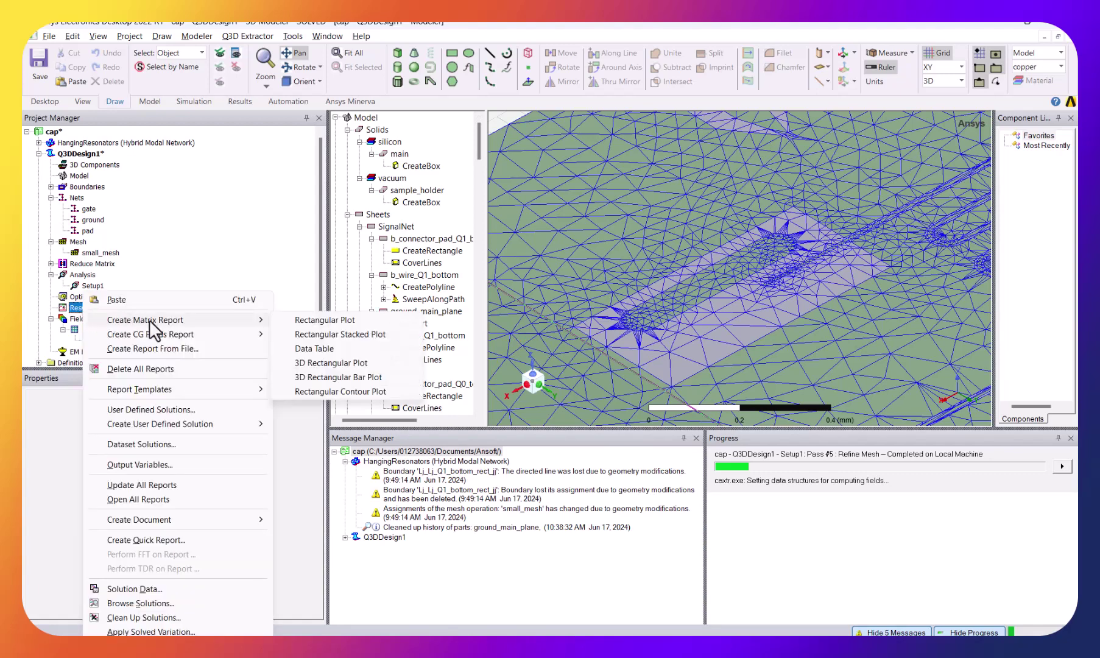
{"action": "left_click", "coordinate": [294, 321]}
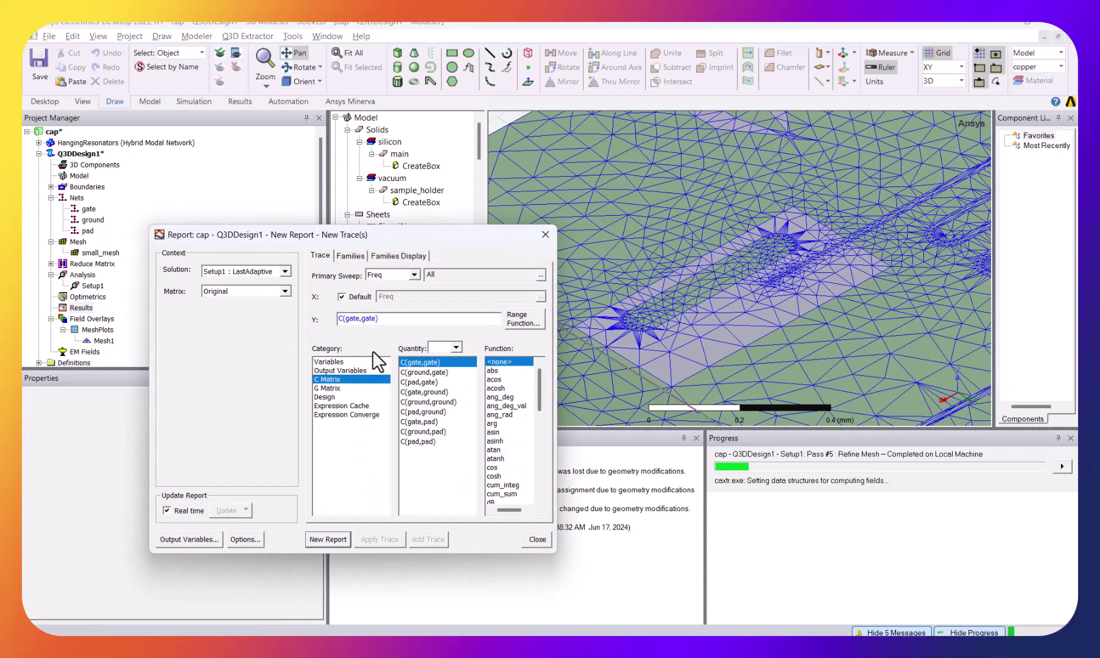
{"action": "left_click", "coordinate": [450, 373]}
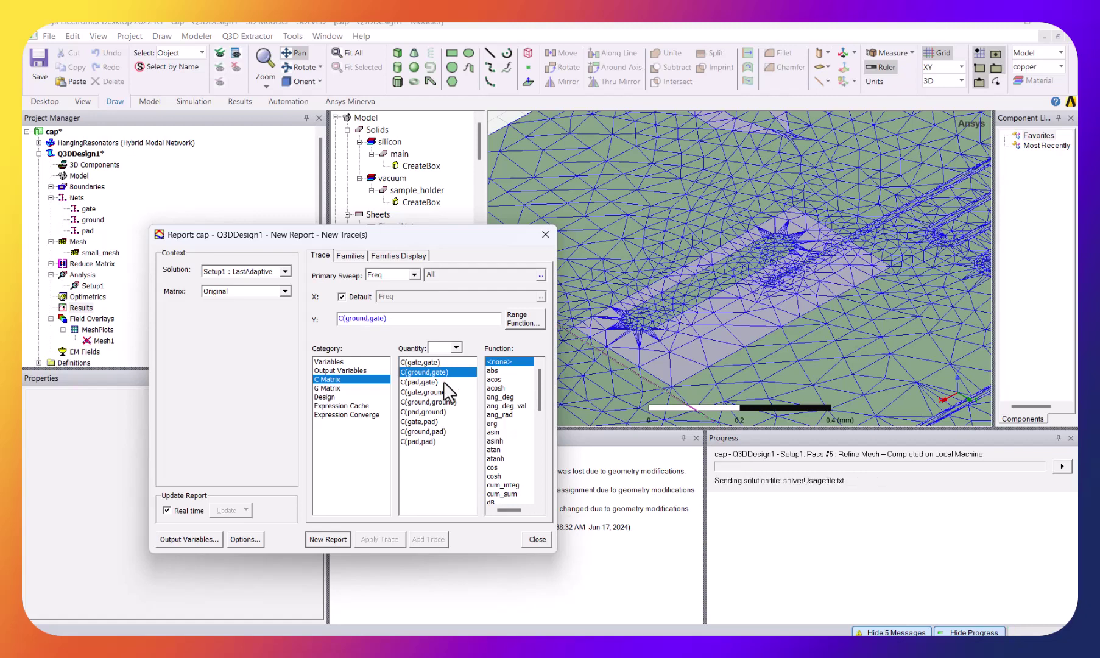
{"action": "left_click", "coordinate": [443, 381], "text": "ctrl"}
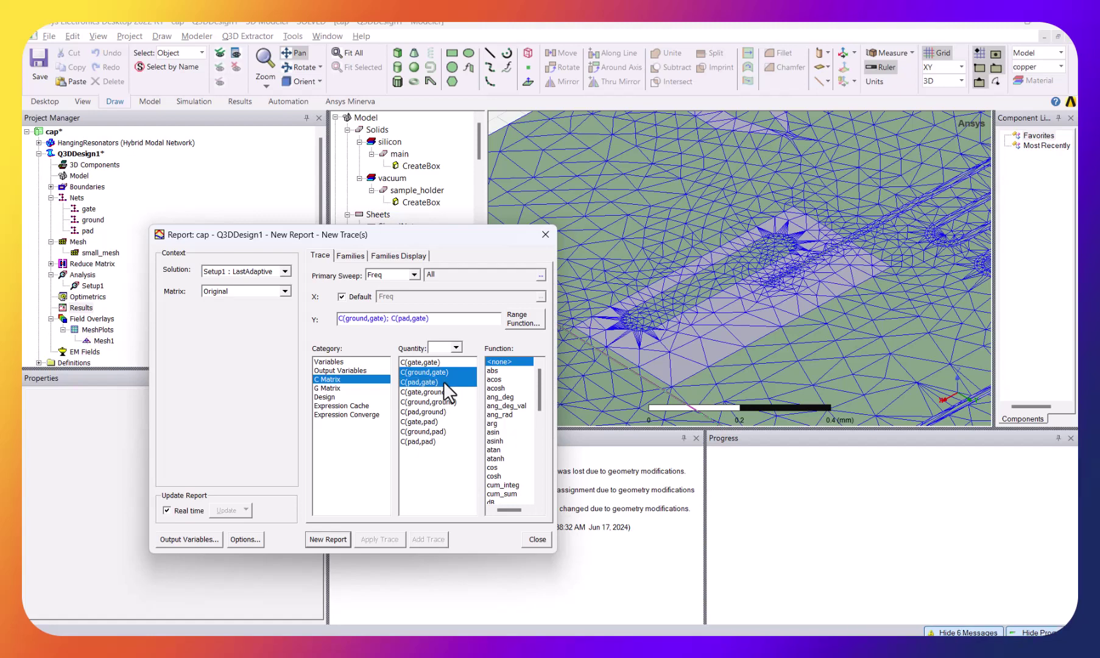
{"action": "left_click", "coordinate": [439, 376], "text": "ctrl"}
{"action": "left_click", "coordinate": [458, 381]}
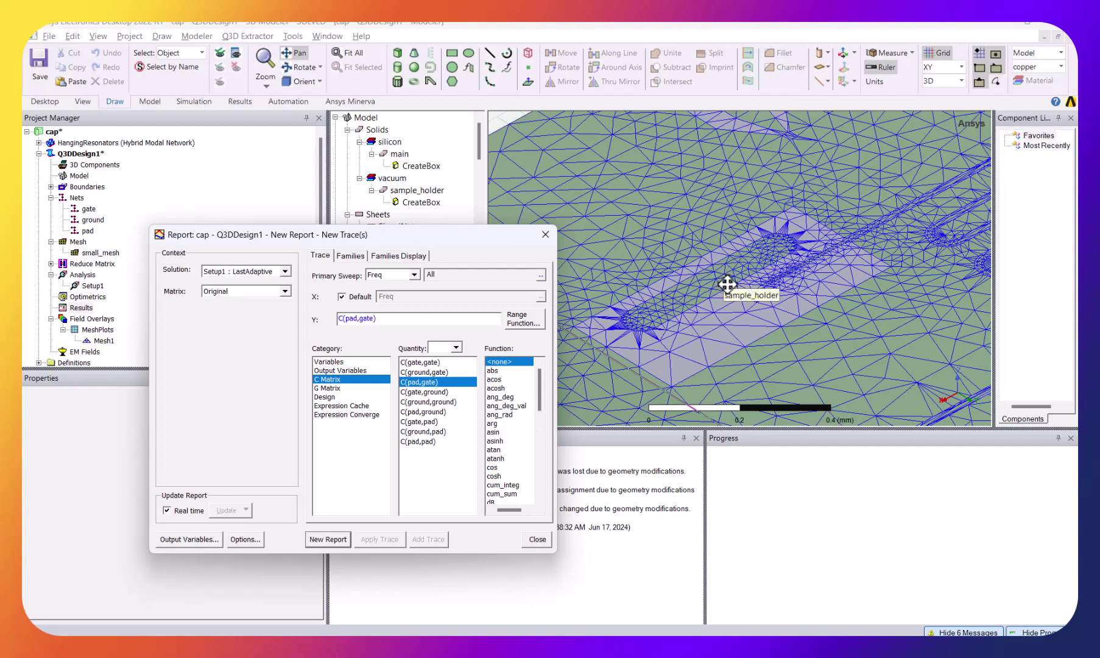
{"action": "left_click", "coordinate": [440, 412], "text": "ctrl"}
{"action": "left_click", "coordinate": [504, 372]}
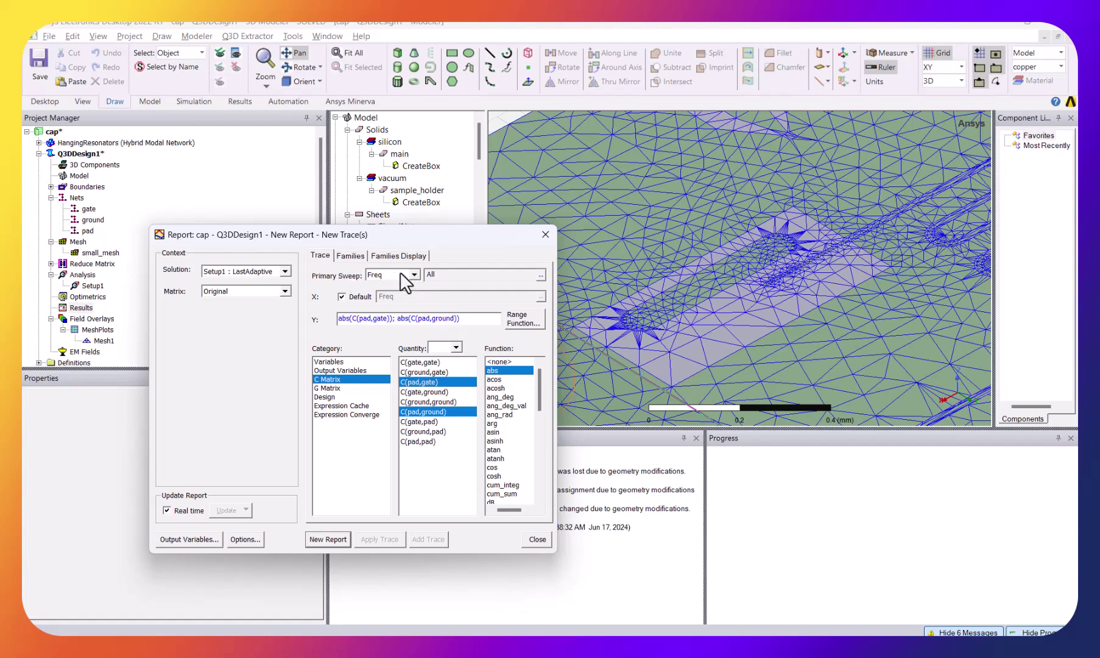
Set the report's solution to Setup1 : AdaptivePass with Pass as the primary sweep, and create the plot.
{"action": "left_click", "coordinate": [288, 272]}
{"action": "left_click", "coordinate": [277, 290]}
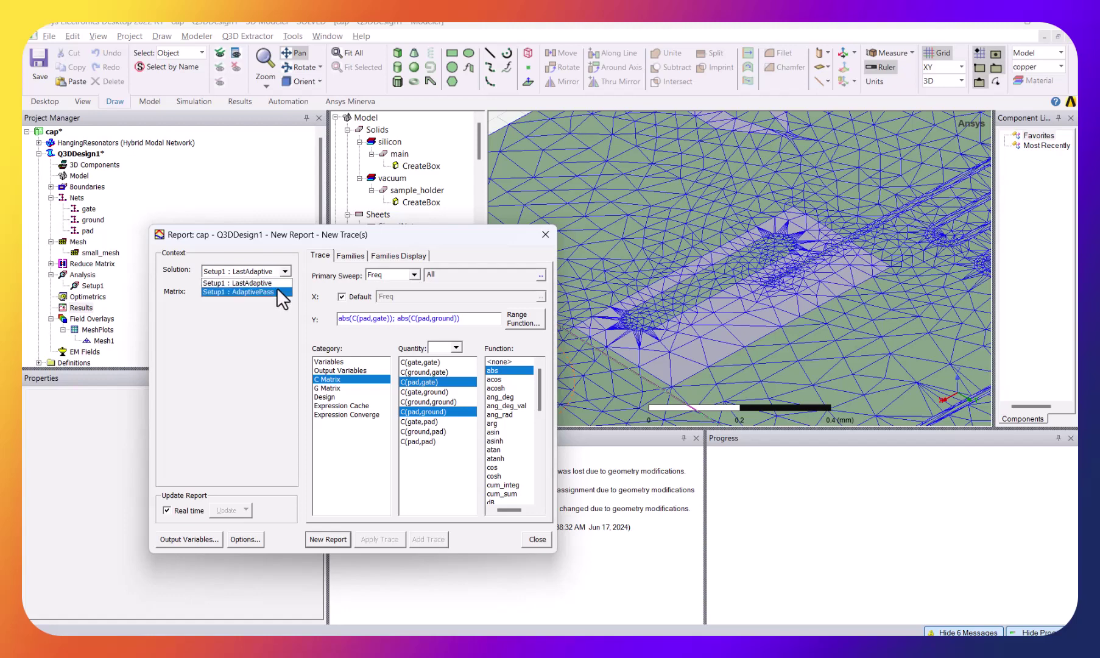
{"action": "left_click", "coordinate": [413, 276]}
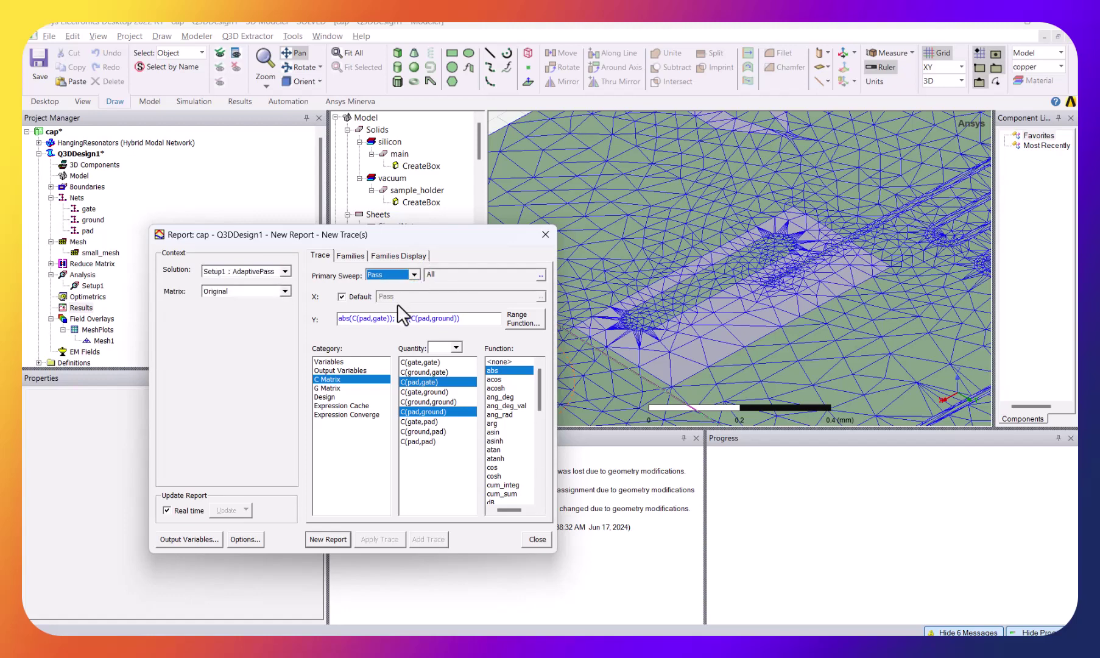
{"action": "left_click", "coordinate": [318, 544]}
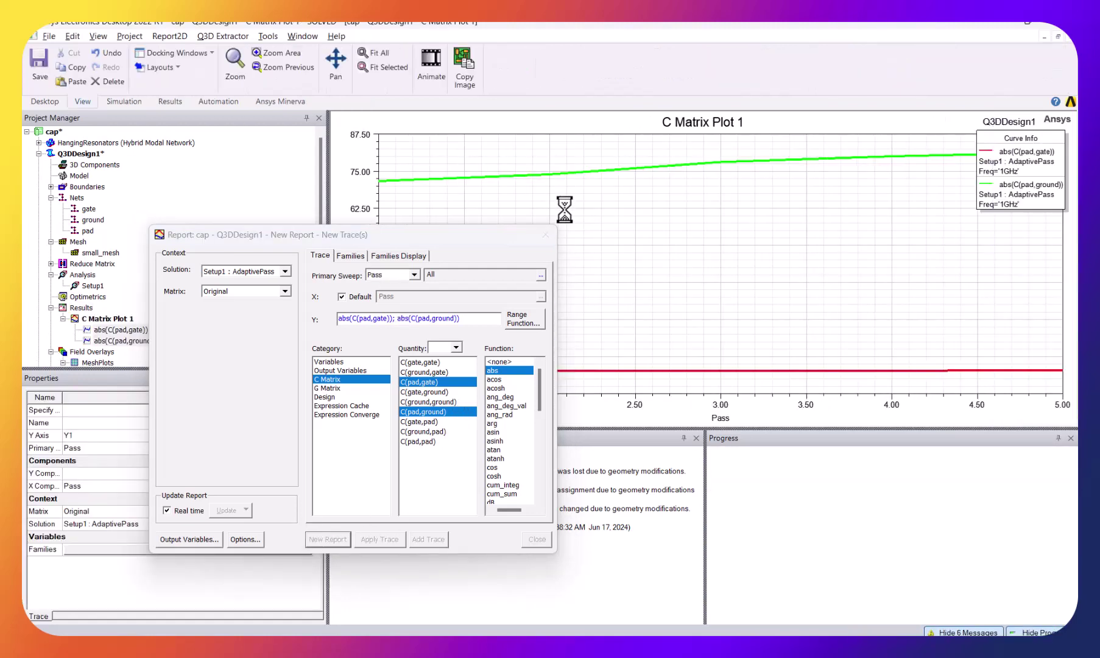
{"action": "left_click", "coordinate": [538, 538]}
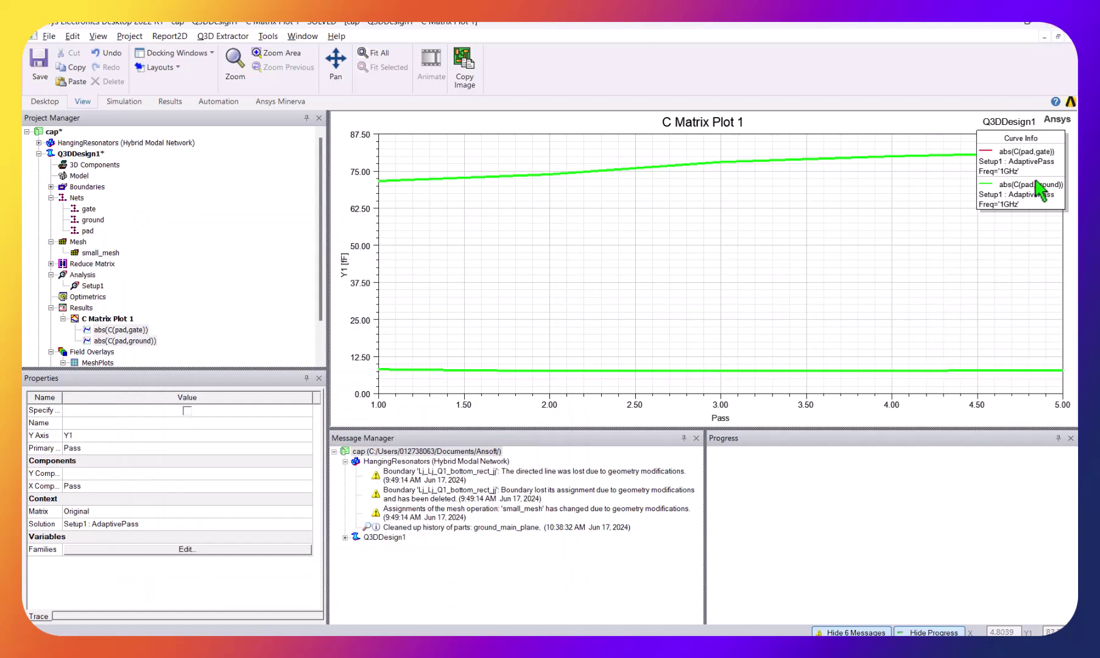
Move the curve legend into the empty middle of the plot and add a marker on each curve at pass 5.
{"action": "left_click_drag", "start_coordinate": [1039, 190], "coordinate": [559, 283]}
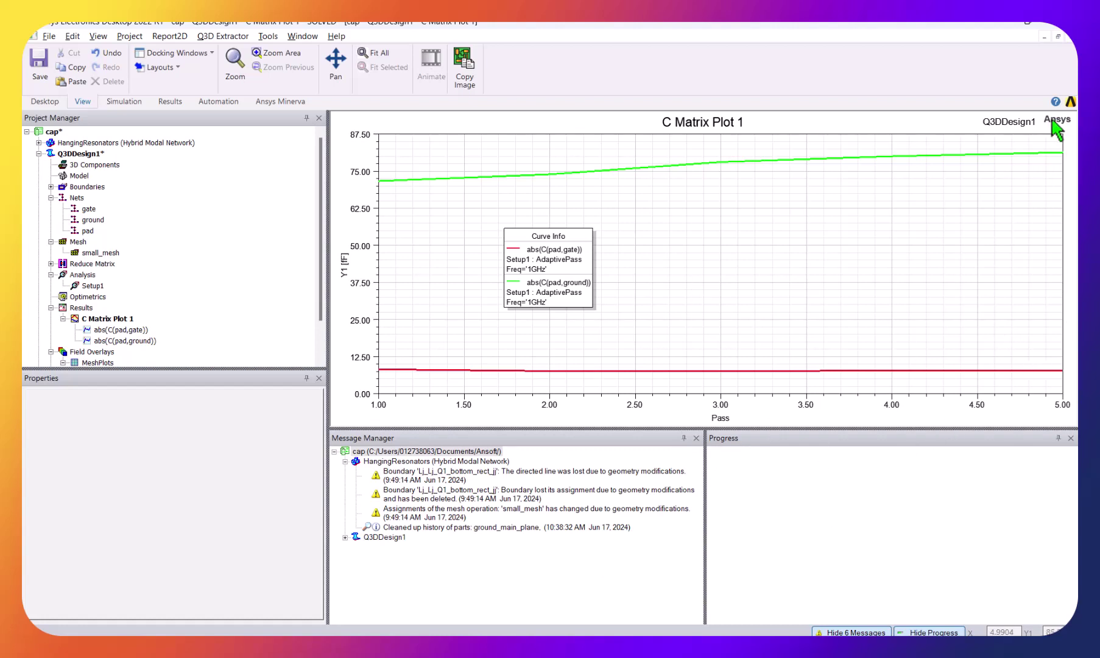
{"action": "right_click", "coordinate": [657, 194]}
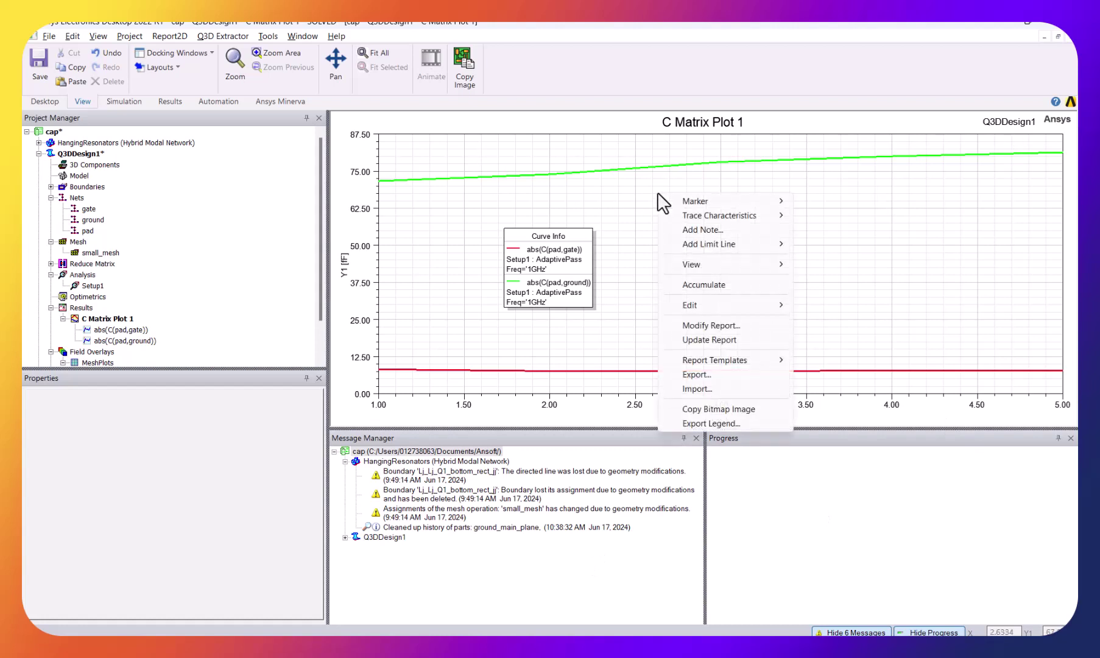
{"action": "mouse_move", "coordinate": [764, 204]}
{"action": "left_click", "coordinate": [825, 204]}
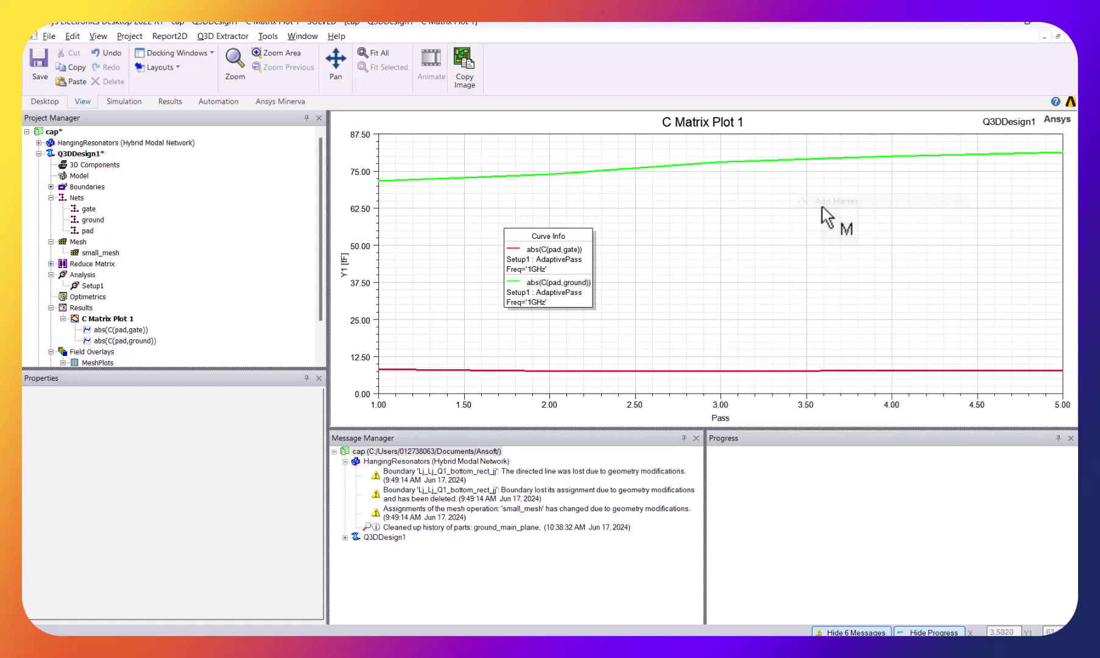
{"action": "left_click", "coordinate": [1059, 158]}
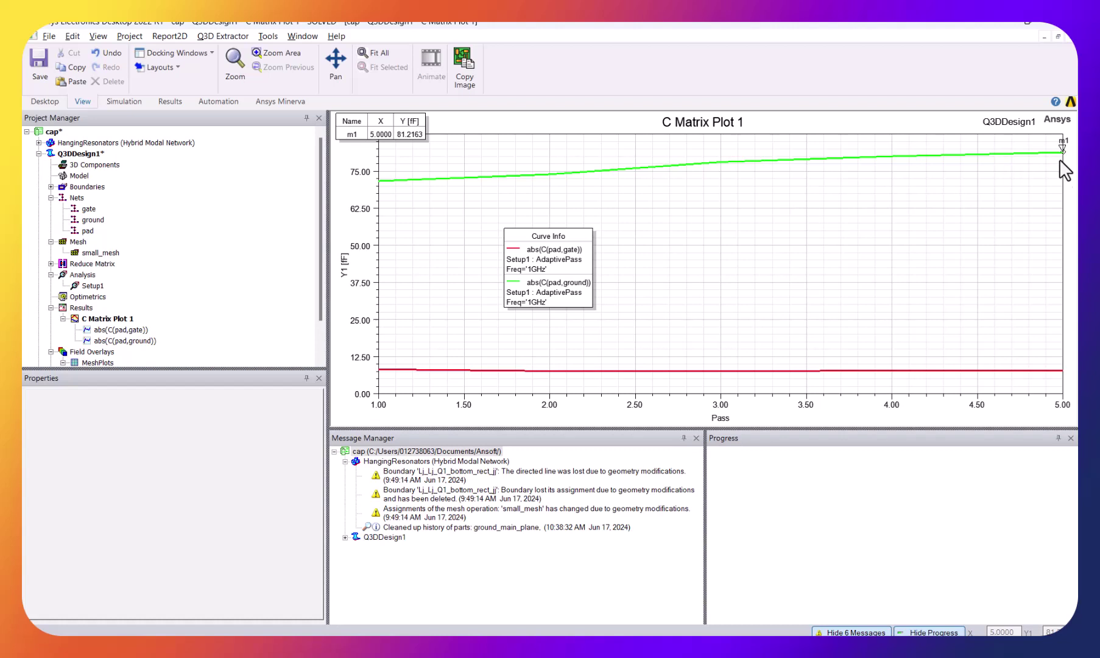
{"action": "left_click", "coordinate": [1066, 375]}
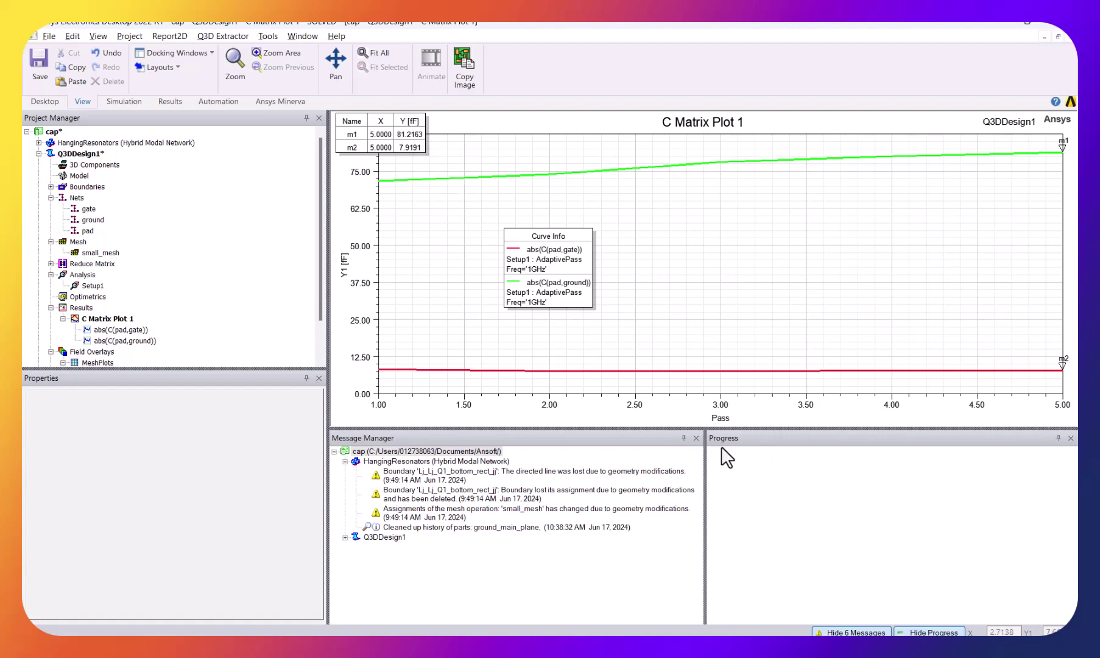
Switch to the Excel design workbook and check the C_shunt and C_coupled targets on the Q1_bottom sheet for comparison.
{"action": "key", "text": "alt+Tab"}
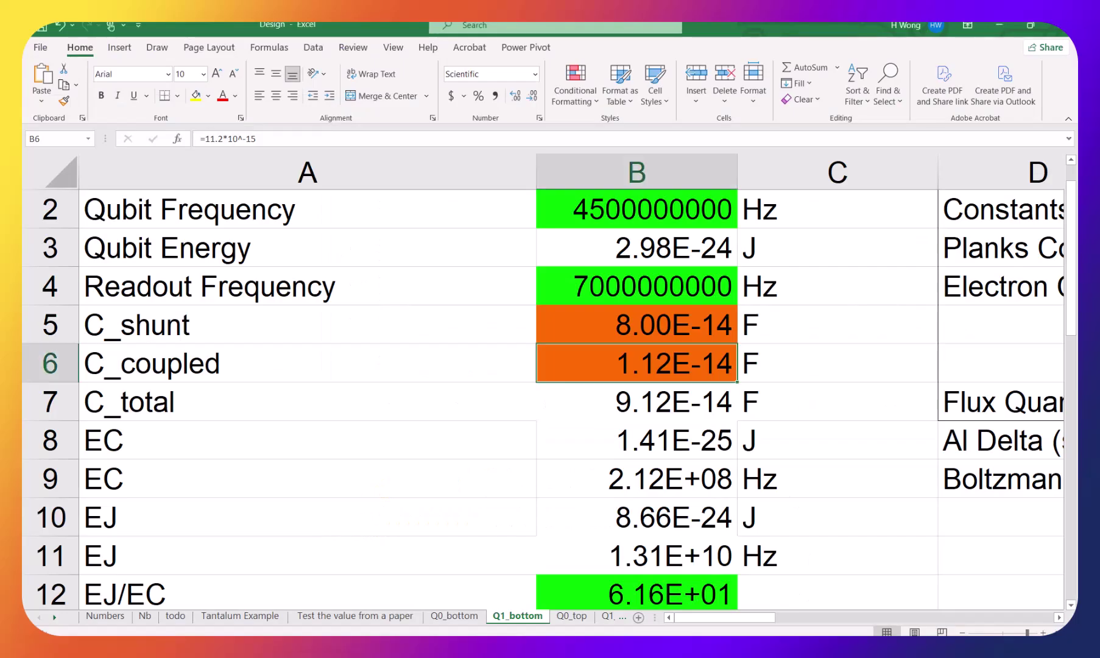
{"action": "left_click", "coordinate": [652, 335]}
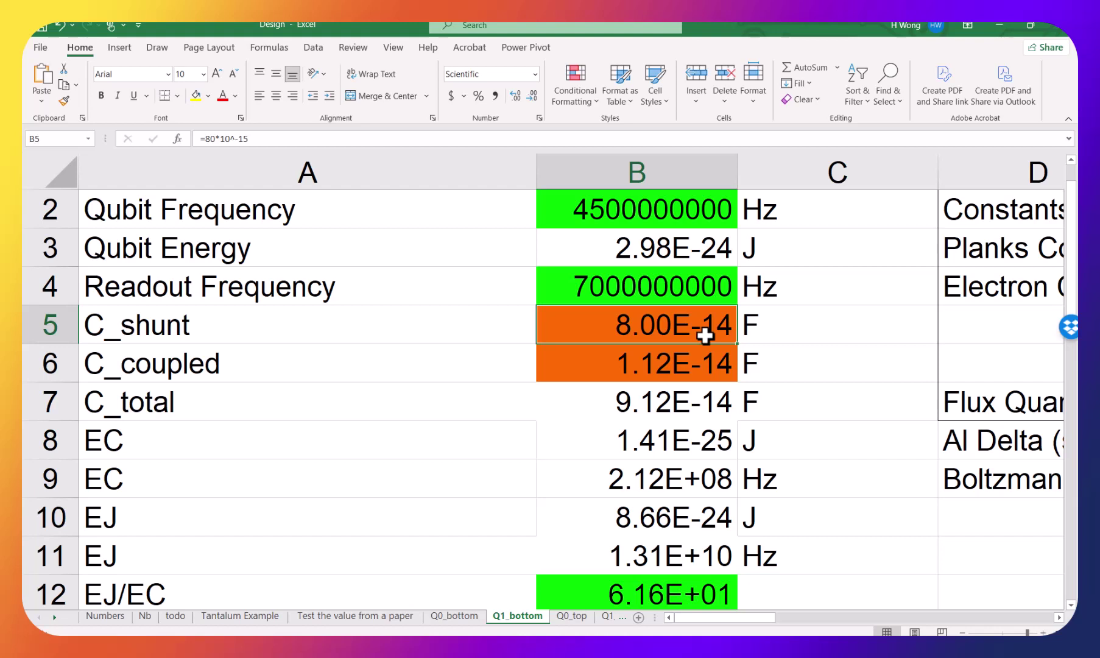
{"action": "left_click", "coordinate": [684, 369]}
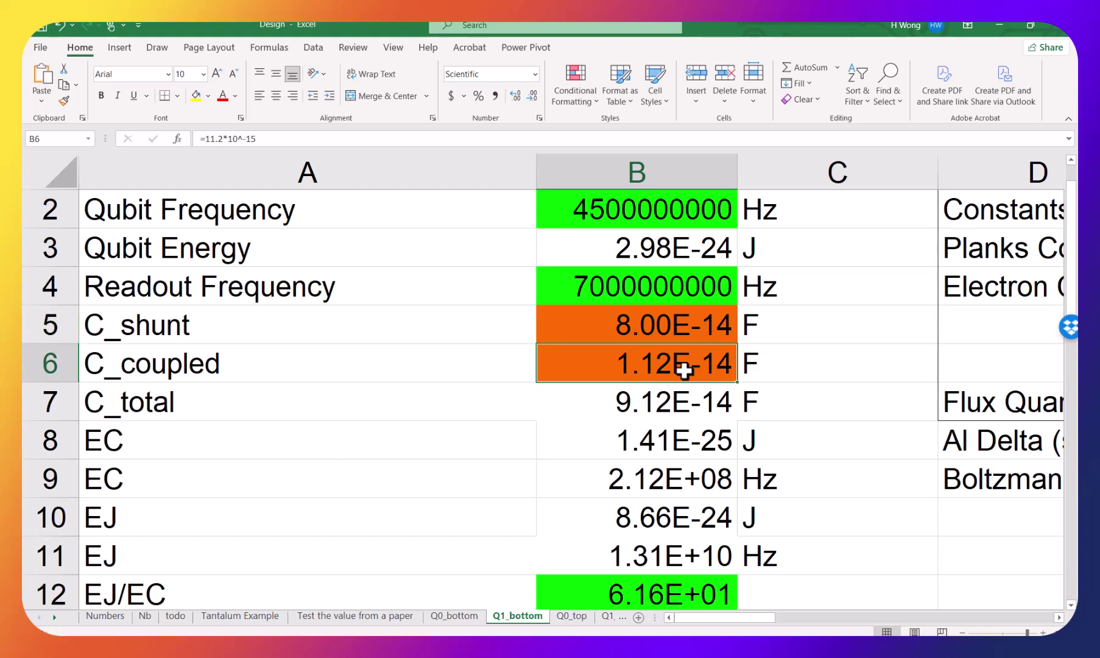
{"action": "left_click", "coordinate": [995, 30]}
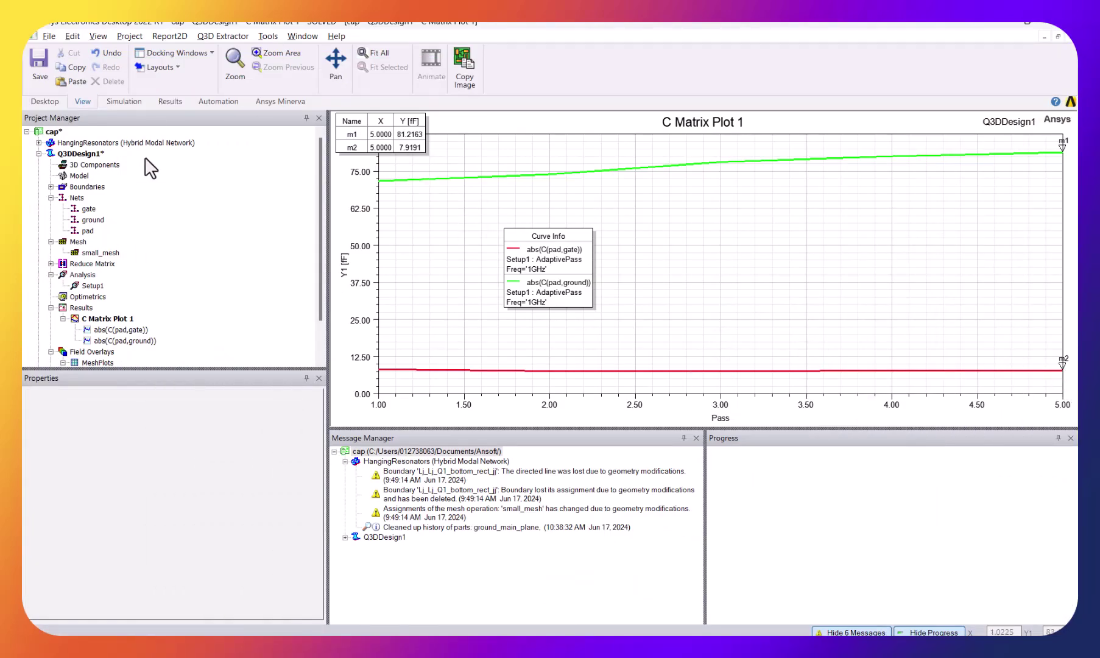
Return to the Q3DDesign1 model view and review Setup1's capacitance solver settings, especially the minimum number of passes.
{"action": "left_click", "coordinate": [96, 164]}
{"action": "double_click", "coordinate": [90, 155]}
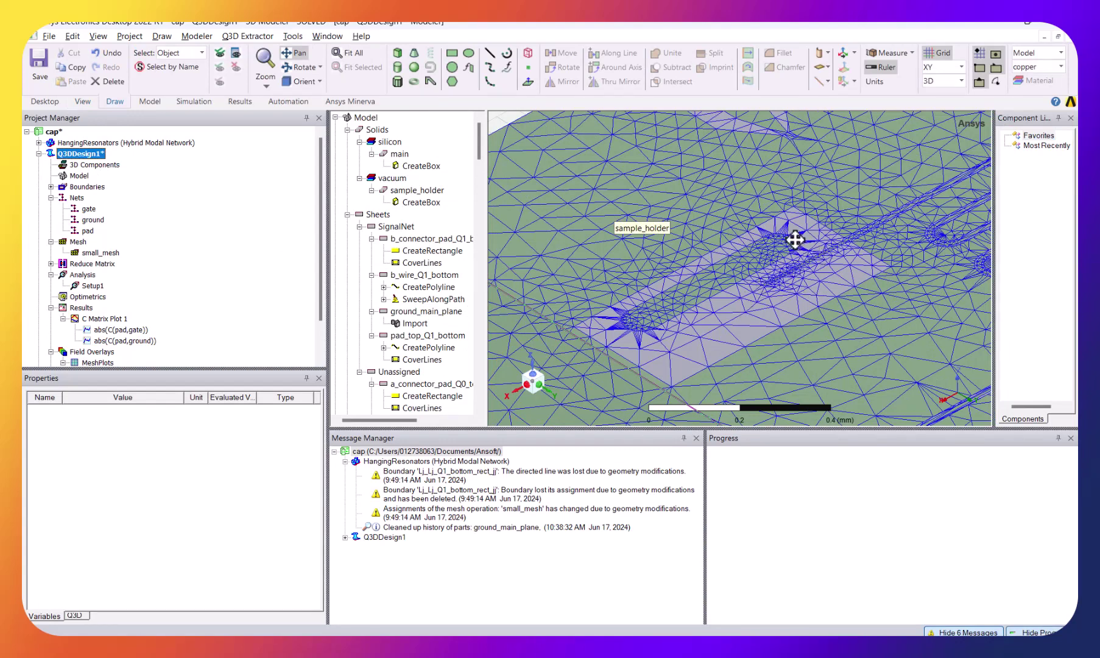
{"action": "scroll", "coordinate": [795, 240], "scroll_direction": "down", "scroll_amount": 2}
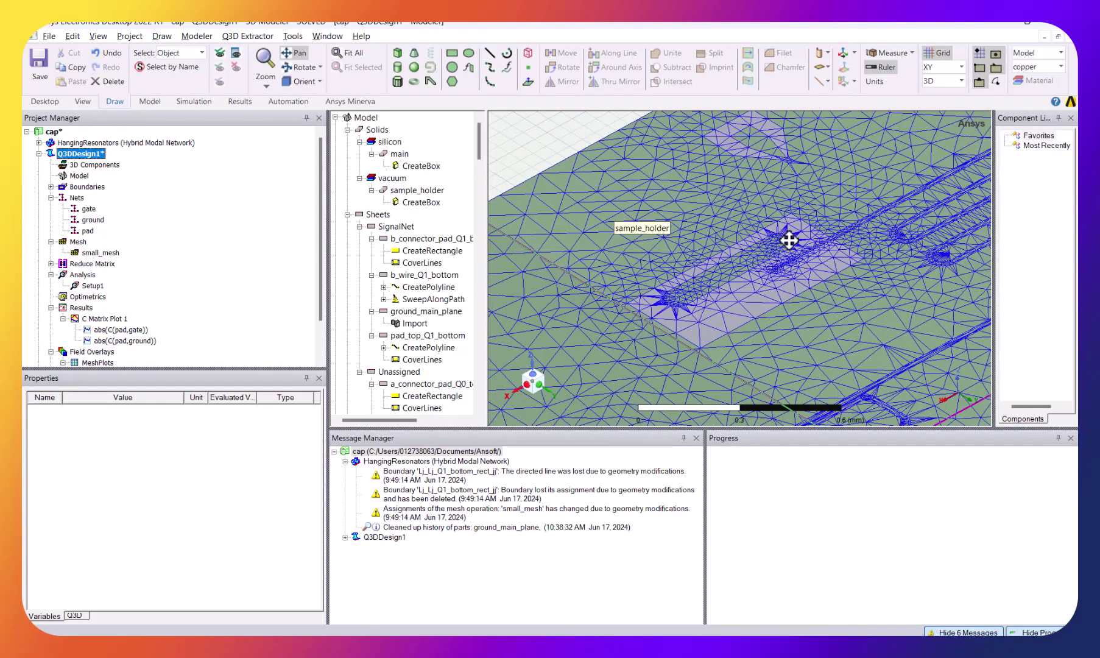
{"action": "double_click", "coordinate": [101, 286]}
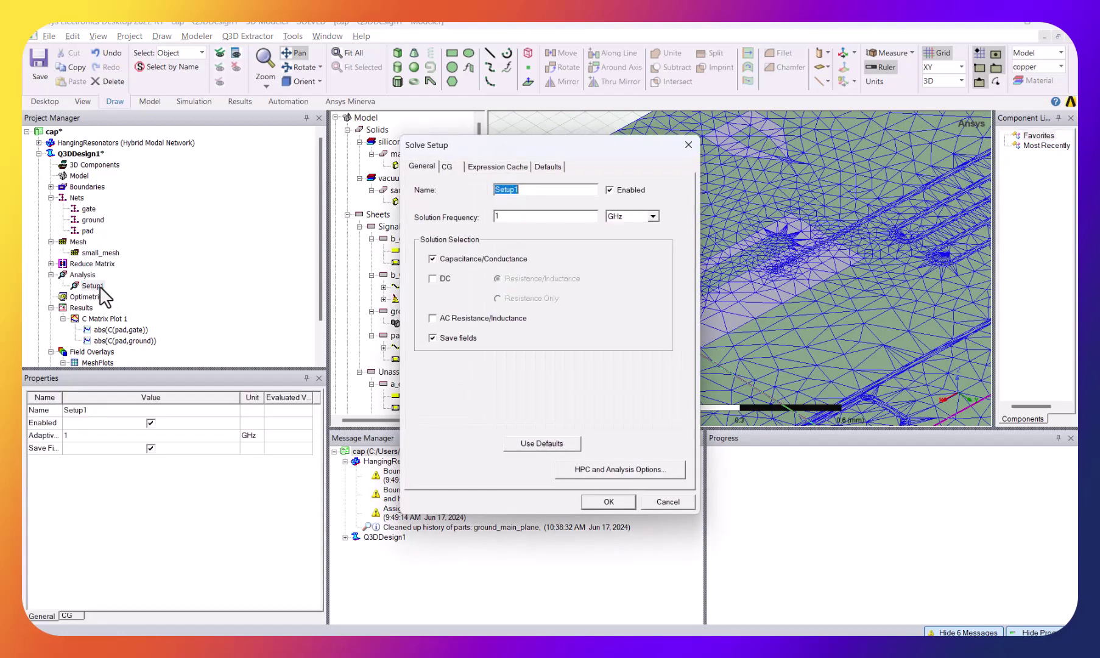
{"action": "left_click", "coordinate": [446, 167]}
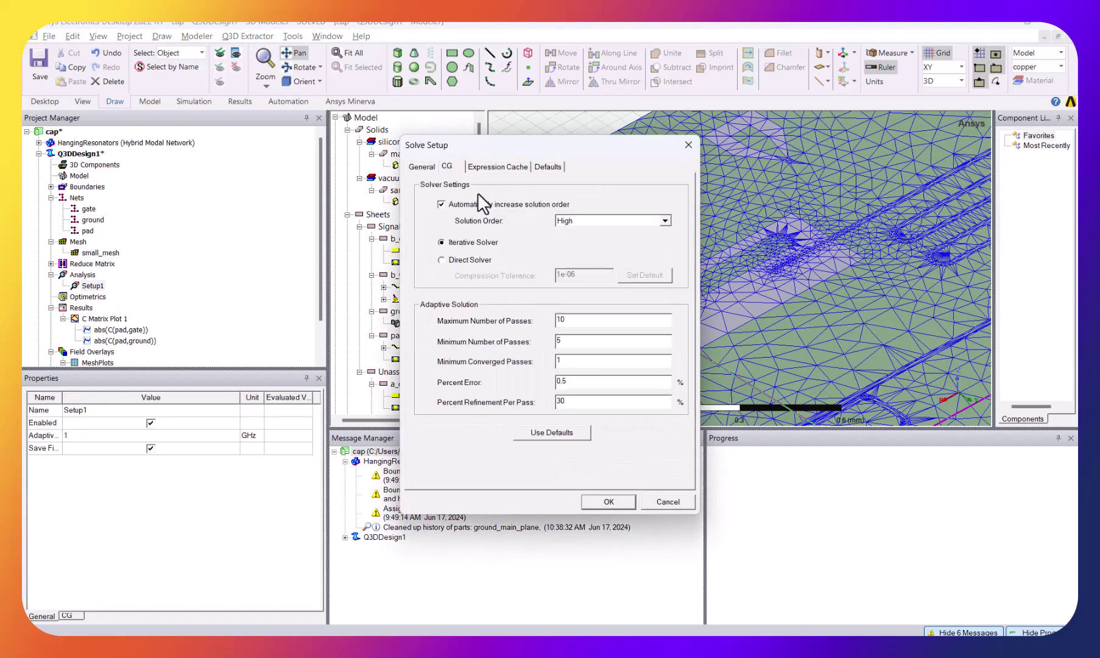
{"action": "double_click", "coordinate": [572, 341]}
{"action": "left_click", "coordinate": [608, 501]}
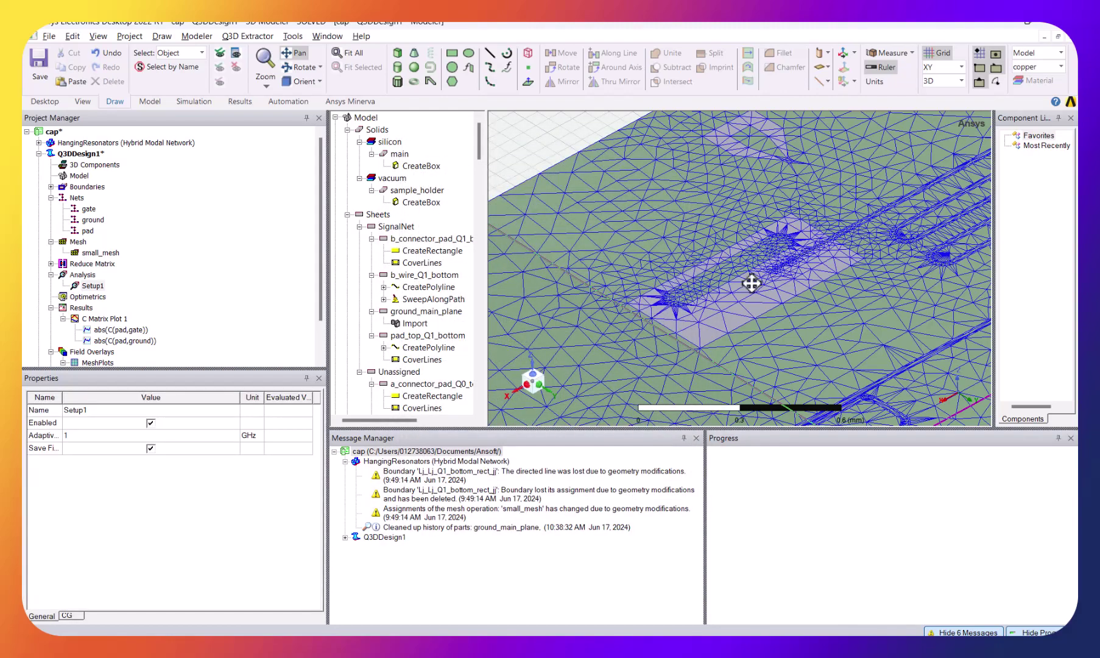
Hide the Mesh1 plot so the Q1 bottom pad and connector geometry can be seen without the mesh.
{"action": "scroll", "coordinate": [761, 271], "scroll_direction": "up", "scroll_amount": 3}
{"action": "scroll", "coordinate": [761, 262], "scroll_direction": "up", "scroll_amount": 2}
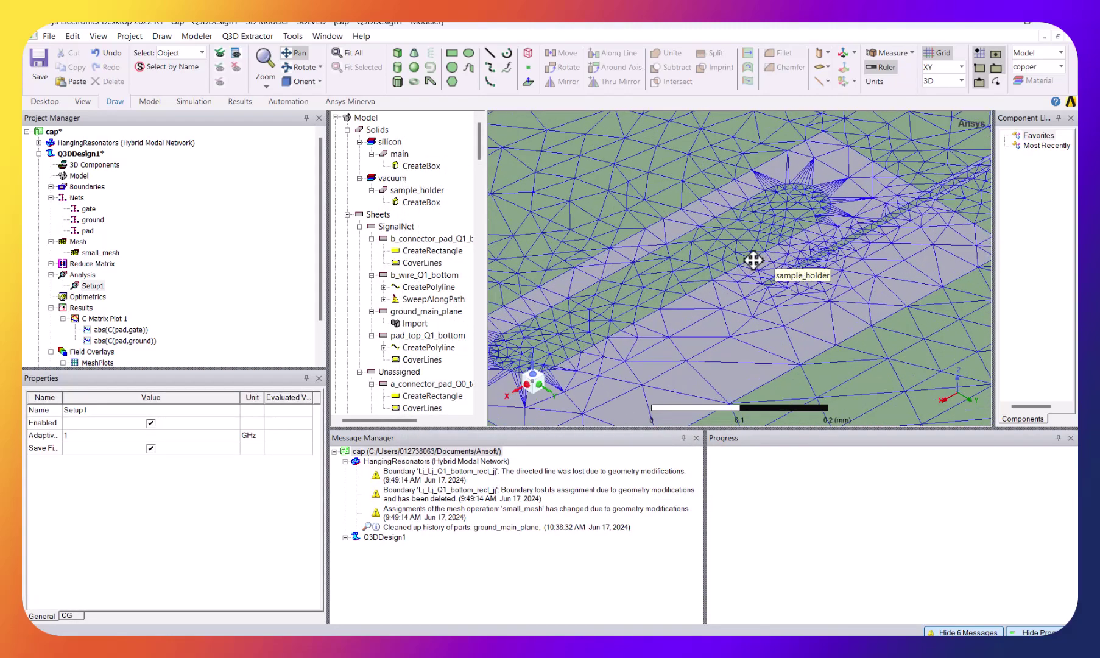
{"action": "scroll", "coordinate": [683, 248], "scroll_direction": "up", "scroll_amount": 4}
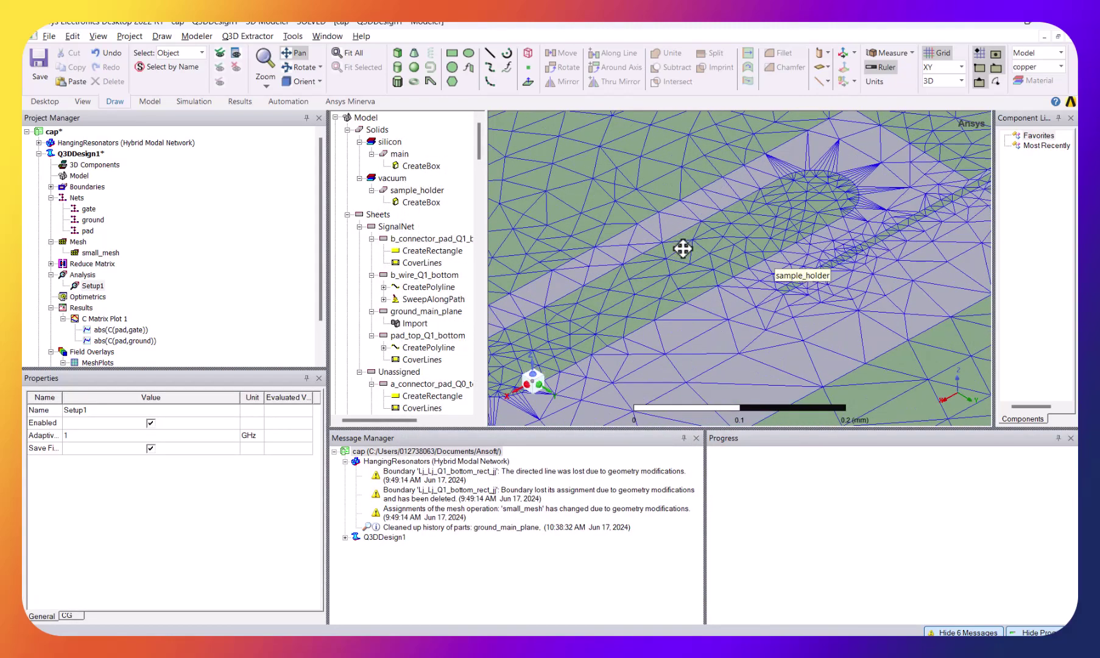
{"action": "scroll", "coordinate": [318, 333], "scroll_direction": "down", "scroll_amount": 2}
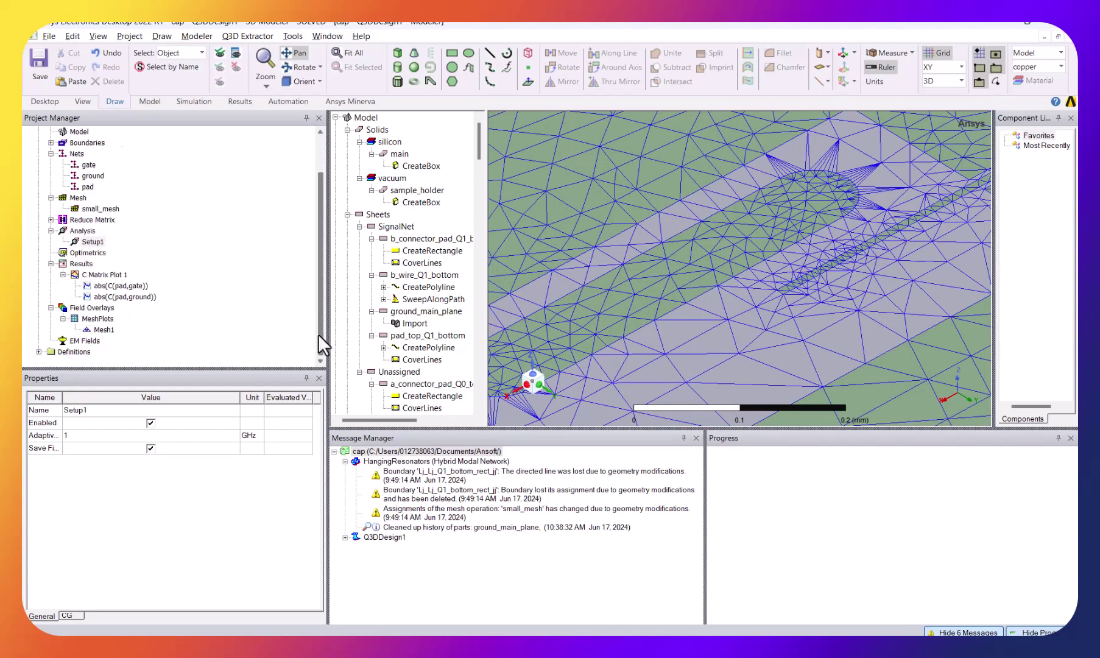
{"action": "right_click", "coordinate": [105, 329]}
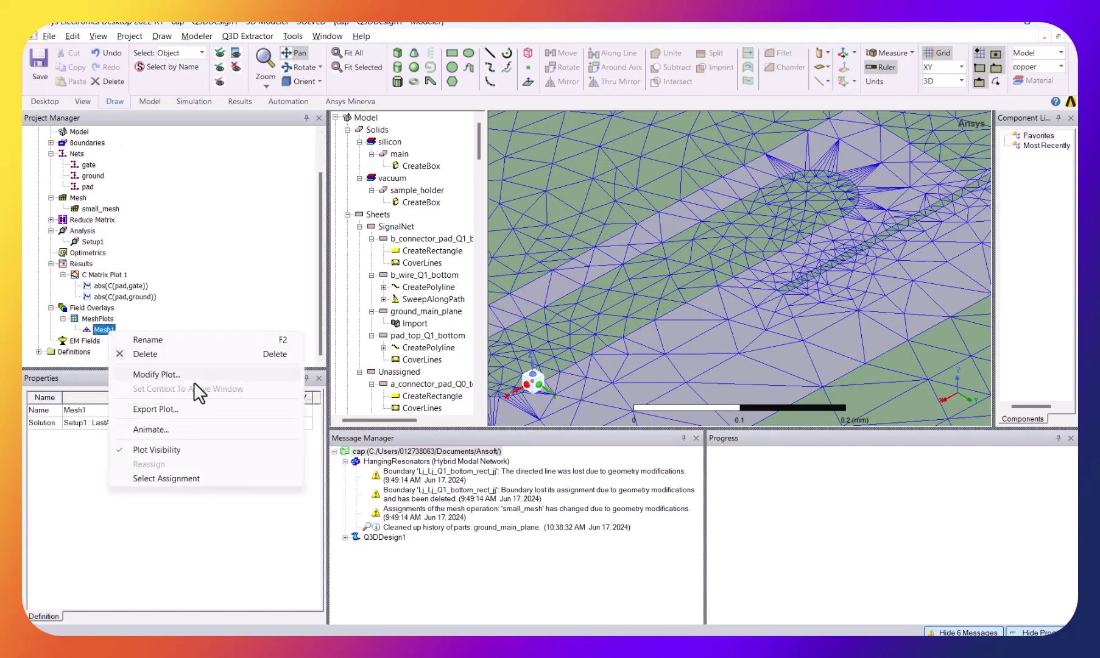
{"action": "left_click", "coordinate": [182, 448]}
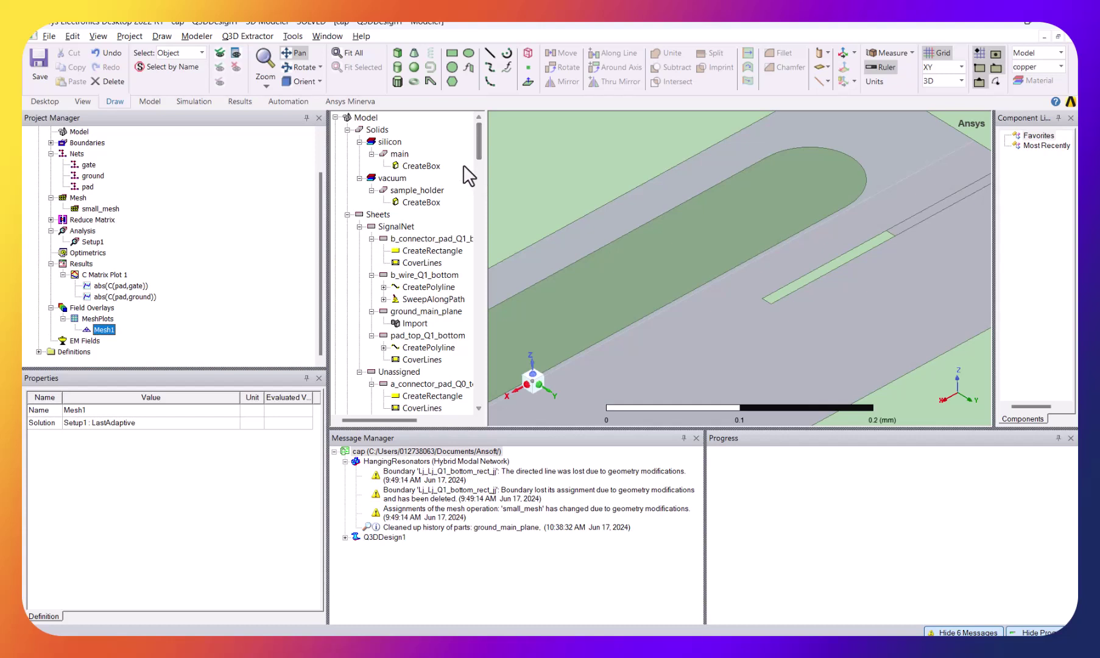
{"action": "scroll", "coordinate": [797, 238], "scroll_direction": "down", "scroll_amount": 2}
{"action": "scroll", "coordinate": [798, 237], "scroll_direction": "down", "scroll_amount": 1}
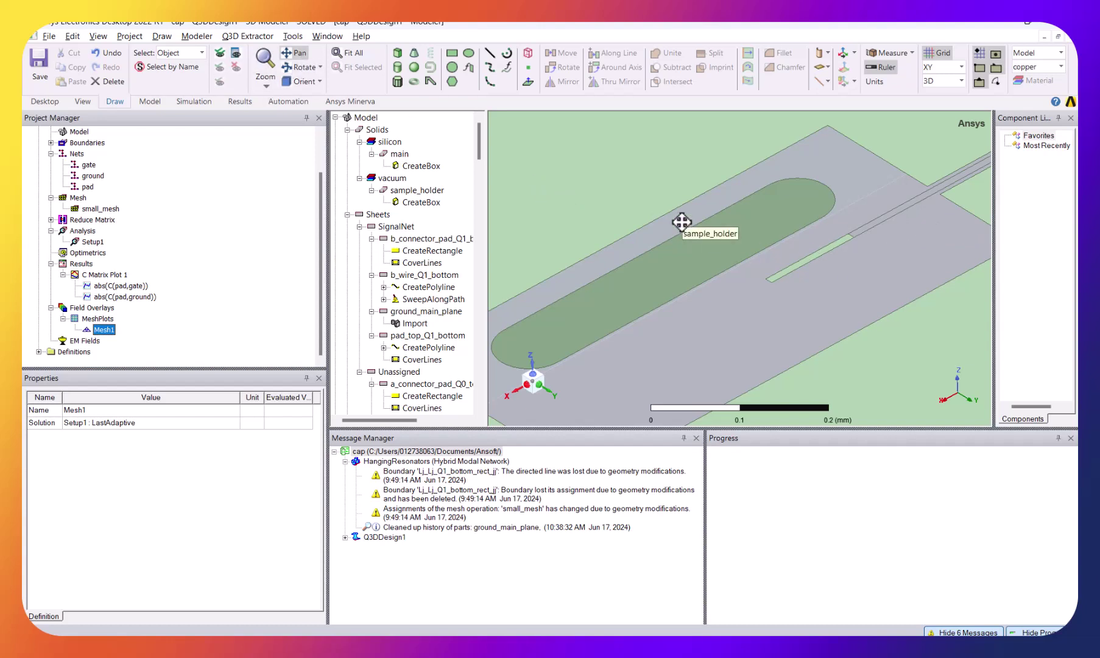
Set the XSize of the b_connector_pad_Q1_bottom rectangle to 0.00025, leaving pan mode to select the pad.
{"action": "left_click", "coordinate": [557, 193]}
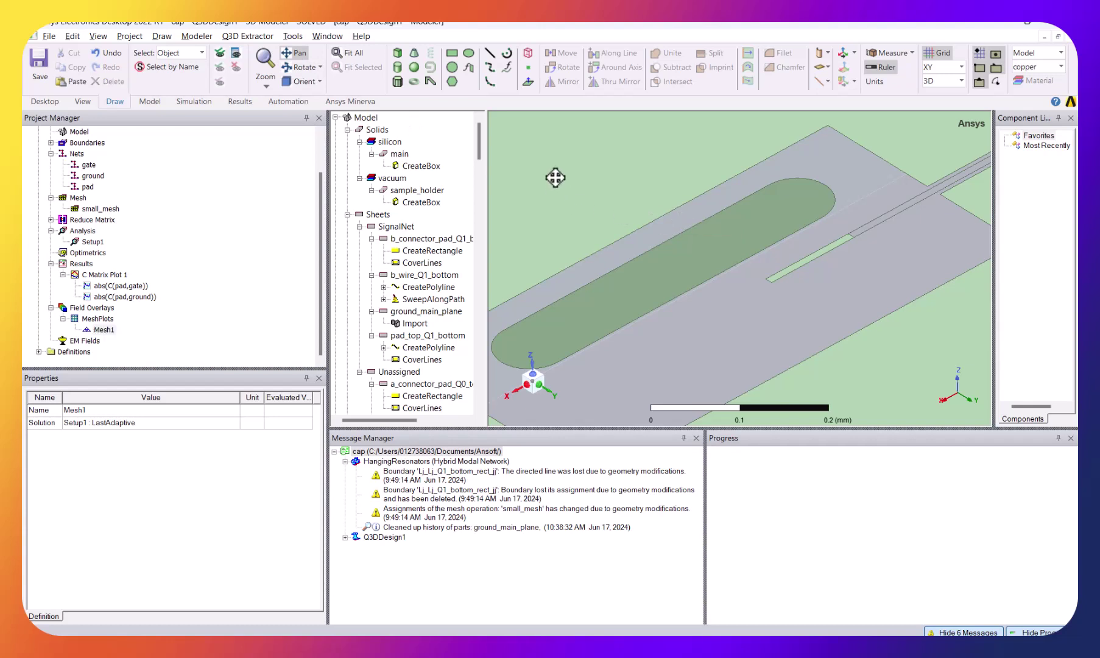
{"action": "key", "text": "Escape"}
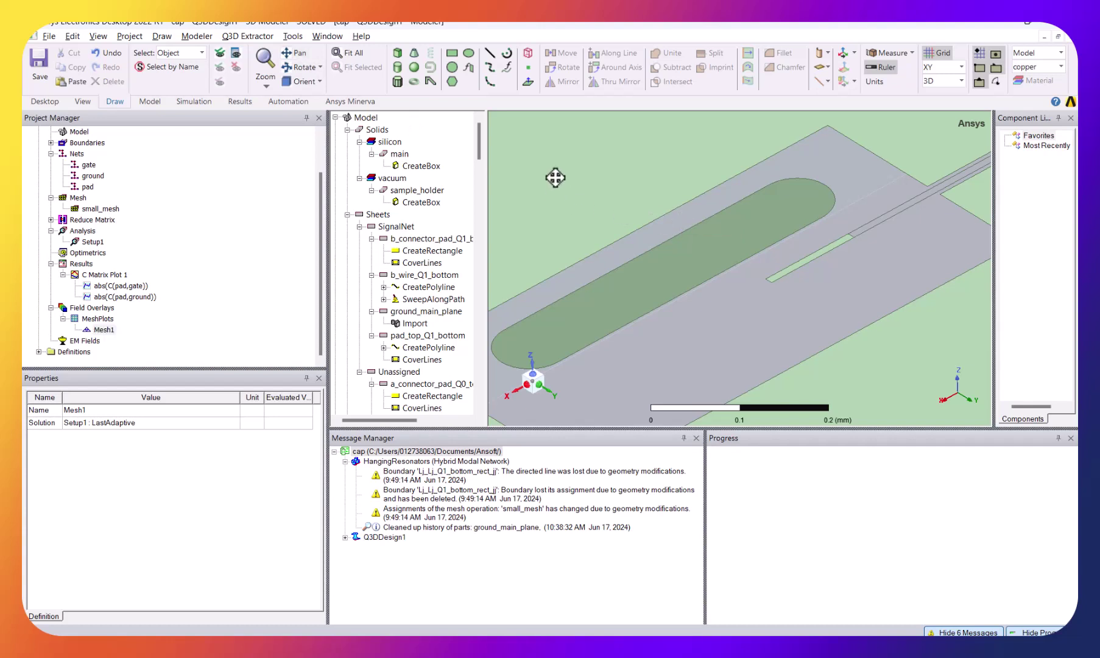
{"action": "left_click", "coordinate": [805, 262]}
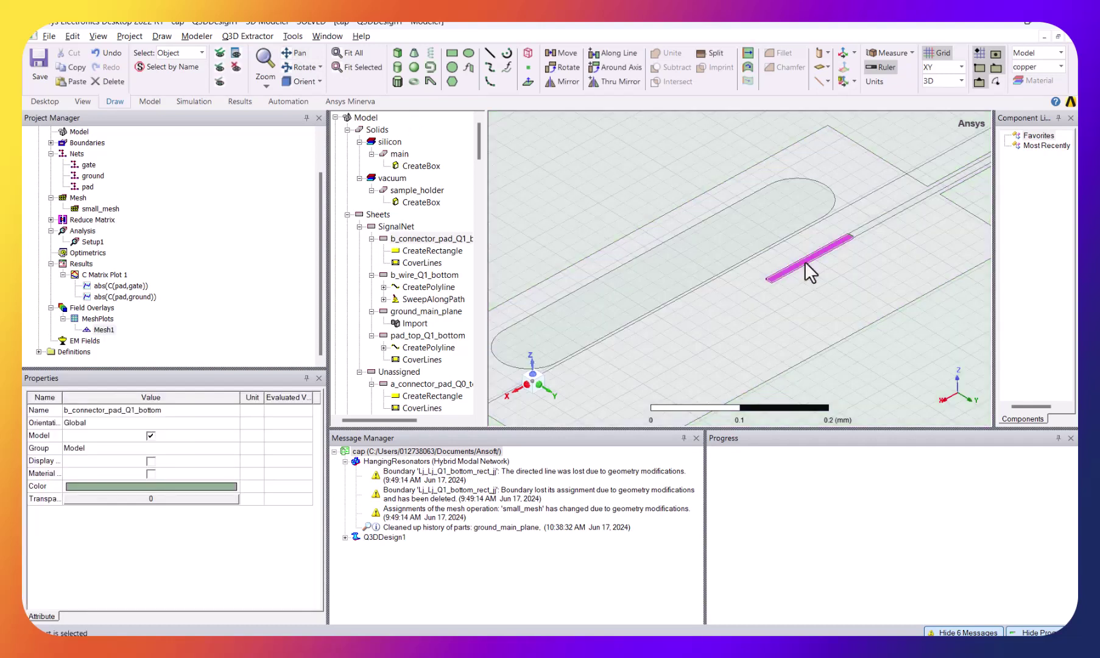
{"action": "left_click", "coordinate": [426, 250]}
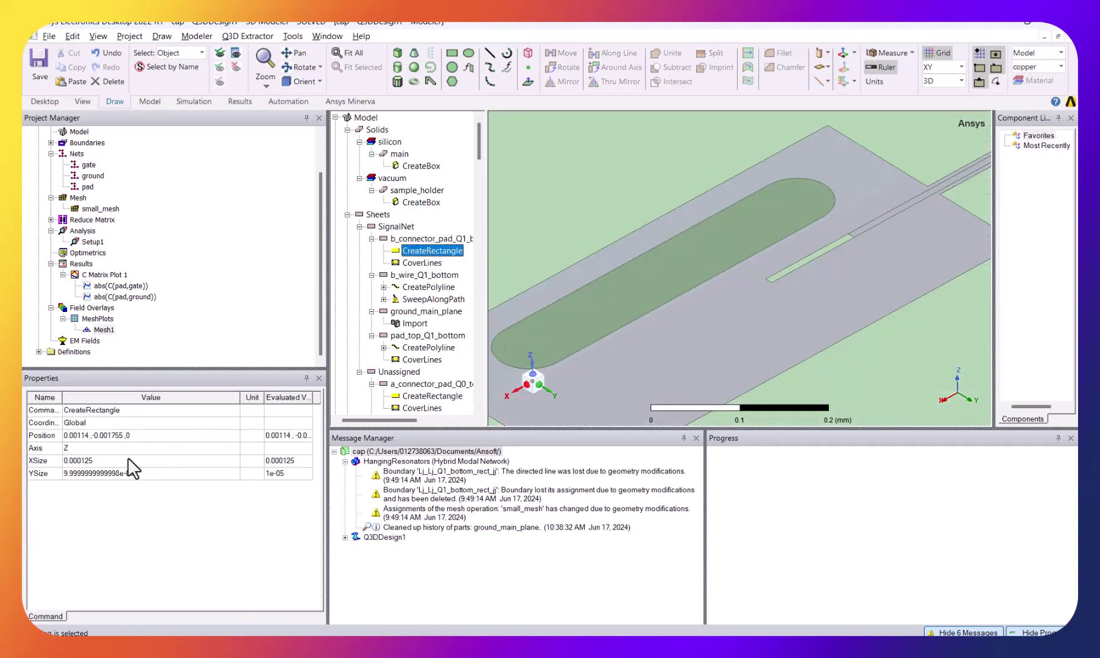
{"action": "left_click", "coordinate": [146, 461]}
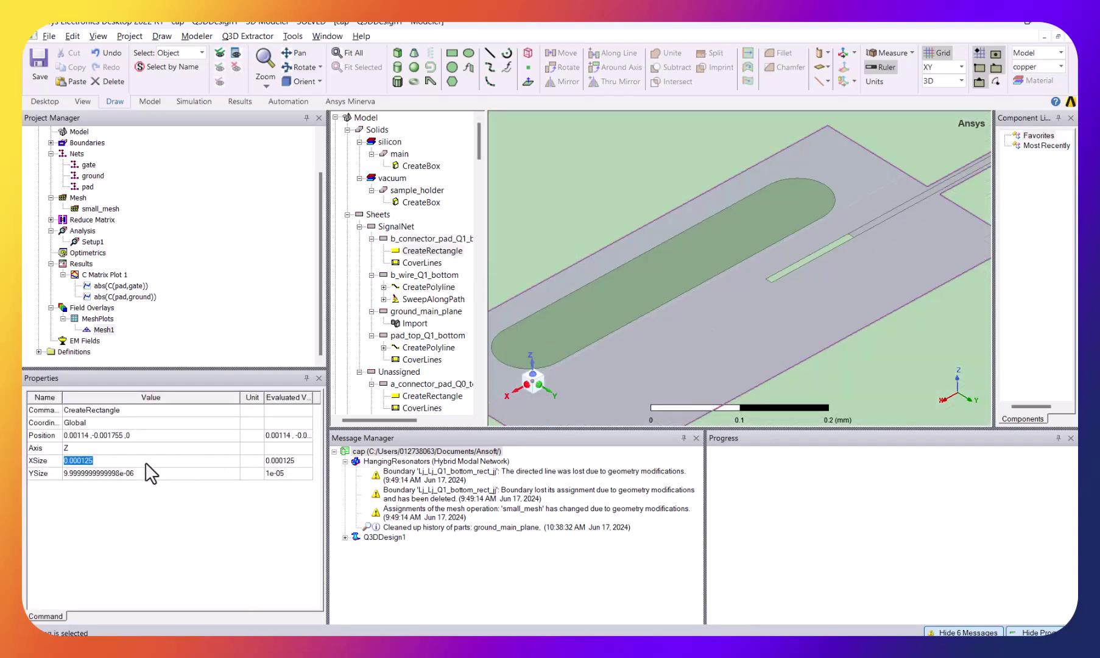
{"action": "left_click", "coordinate": [160, 460]}
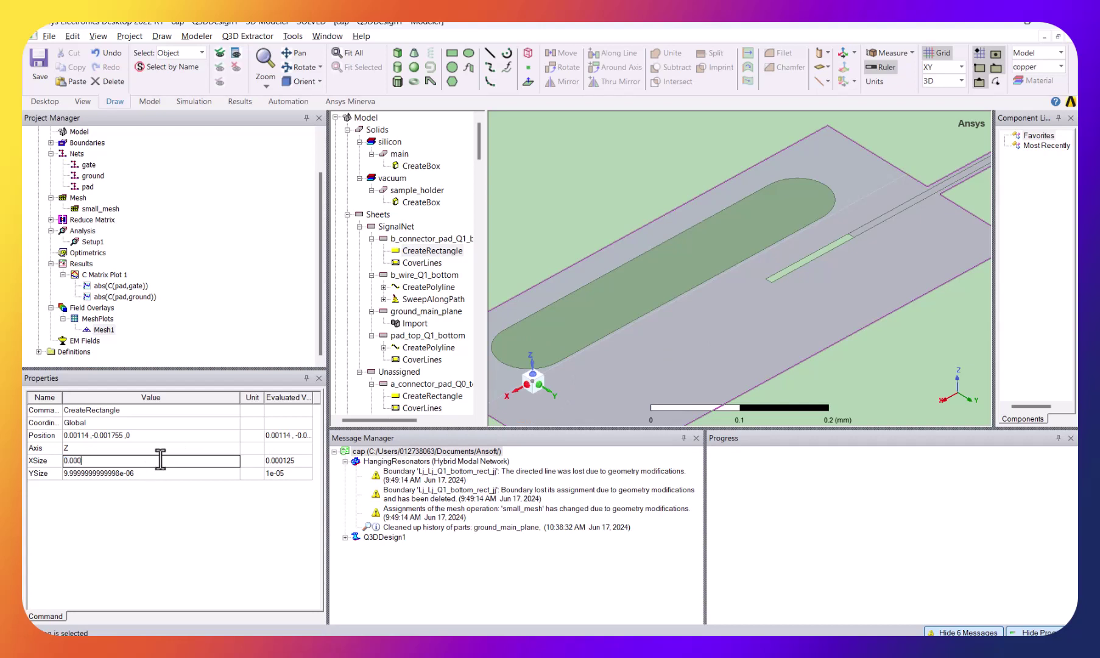
{"action": "type", "text": "250"}
{"action": "key", "text": "Tab"}
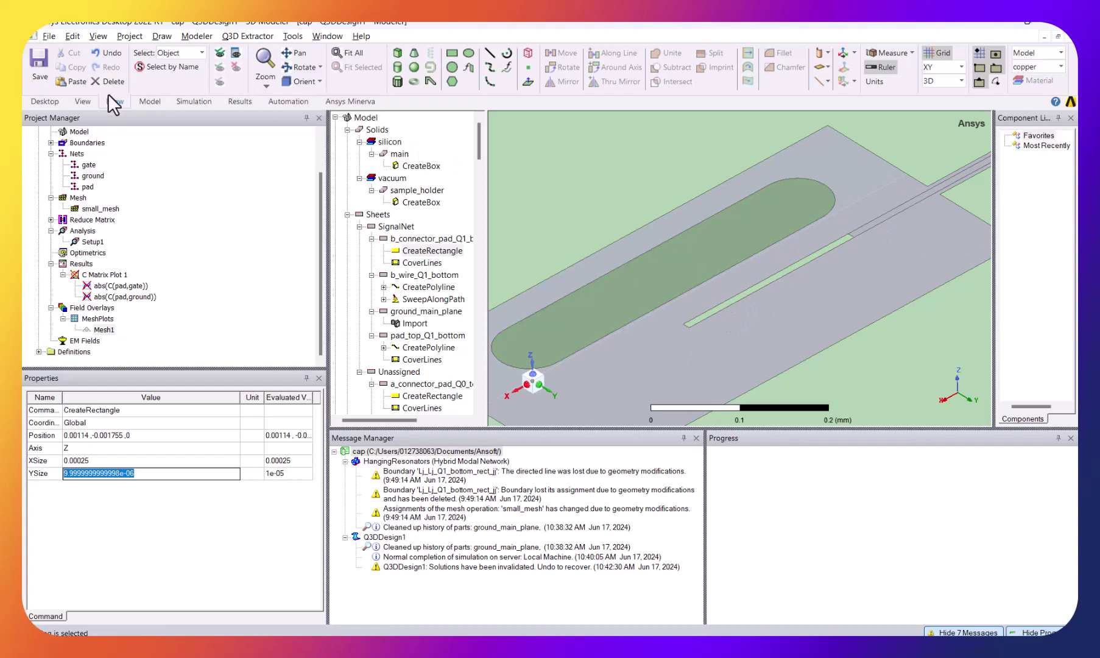
Save the project and run Analyze All on the Q3D design with the modified connector pad.
{"action": "left_click", "coordinate": [45, 68]}
{"action": "left_click", "coordinate": [589, 369]}
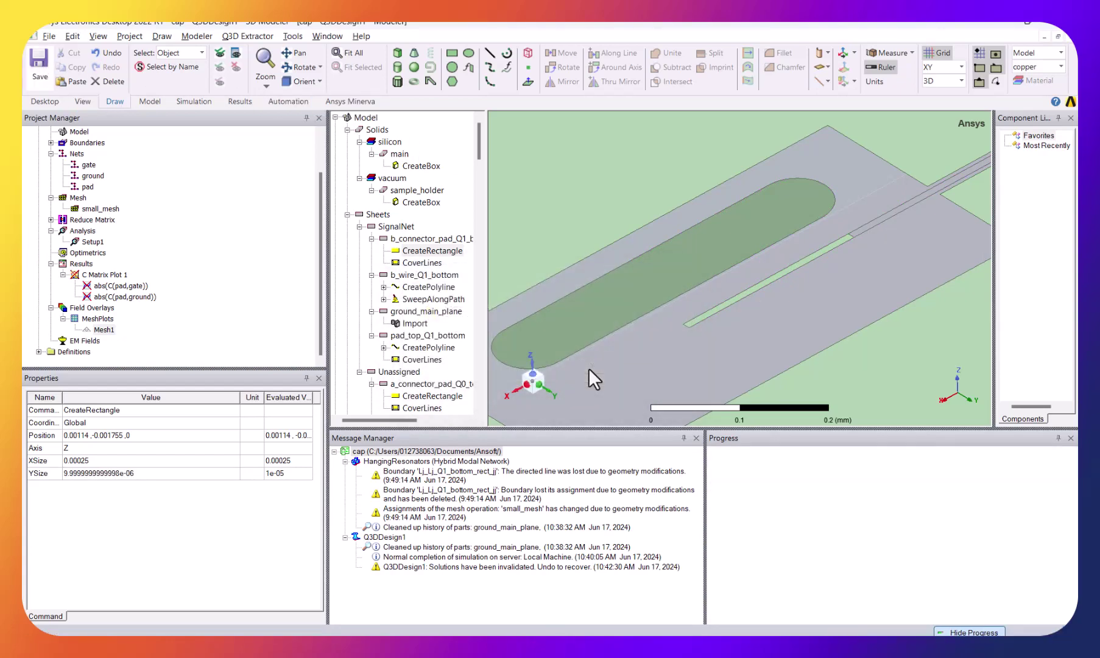
{"action": "left_click", "coordinate": [537, 323]}
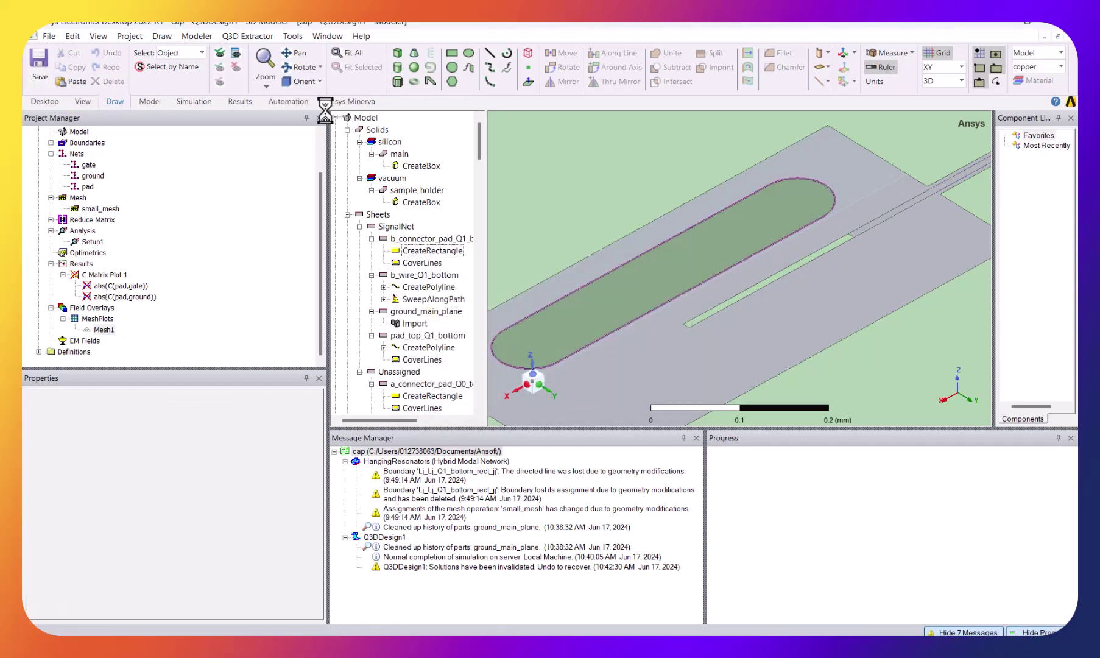
{"action": "left_click", "coordinate": [241, 36]}
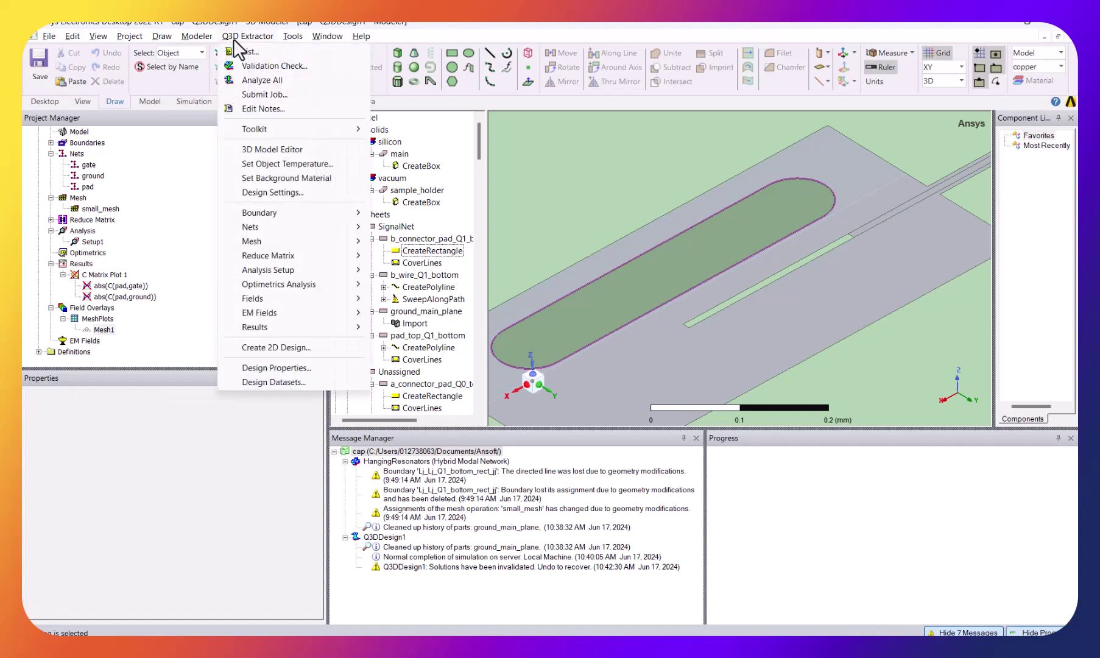
{"action": "mouse_move", "coordinate": [187, 38]}
{"action": "left_click", "coordinate": [274, 82]}
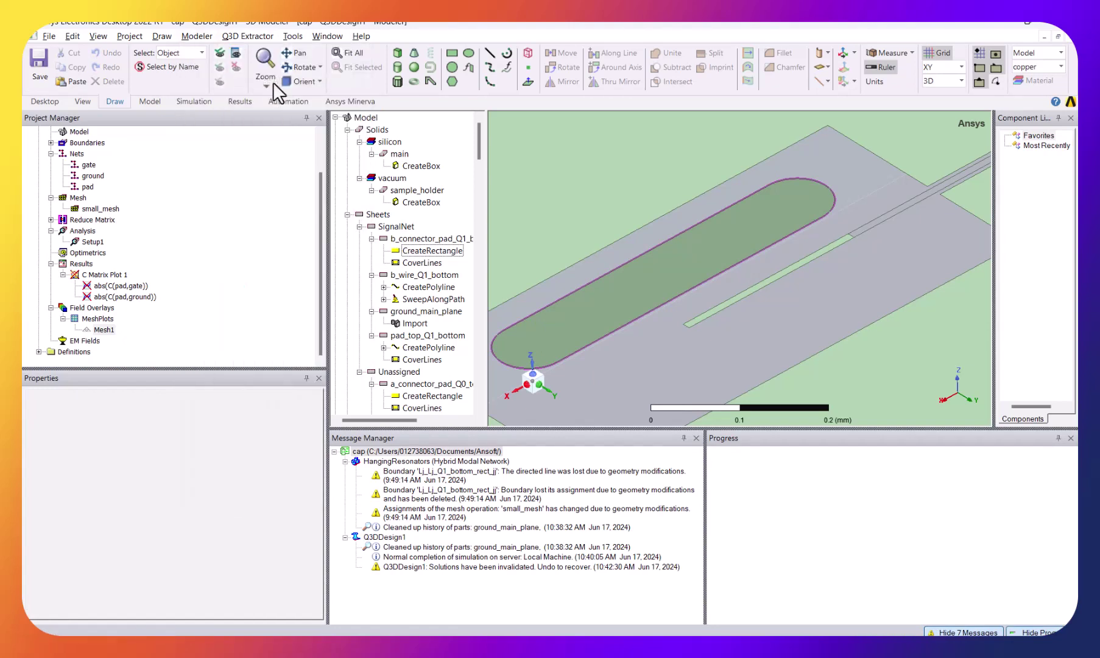
Make the Mesh1 plot visible again on the model while the simulation runs.
{"action": "left_click", "coordinate": [104, 330]}
{"action": "right_click", "coordinate": [104, 330]}
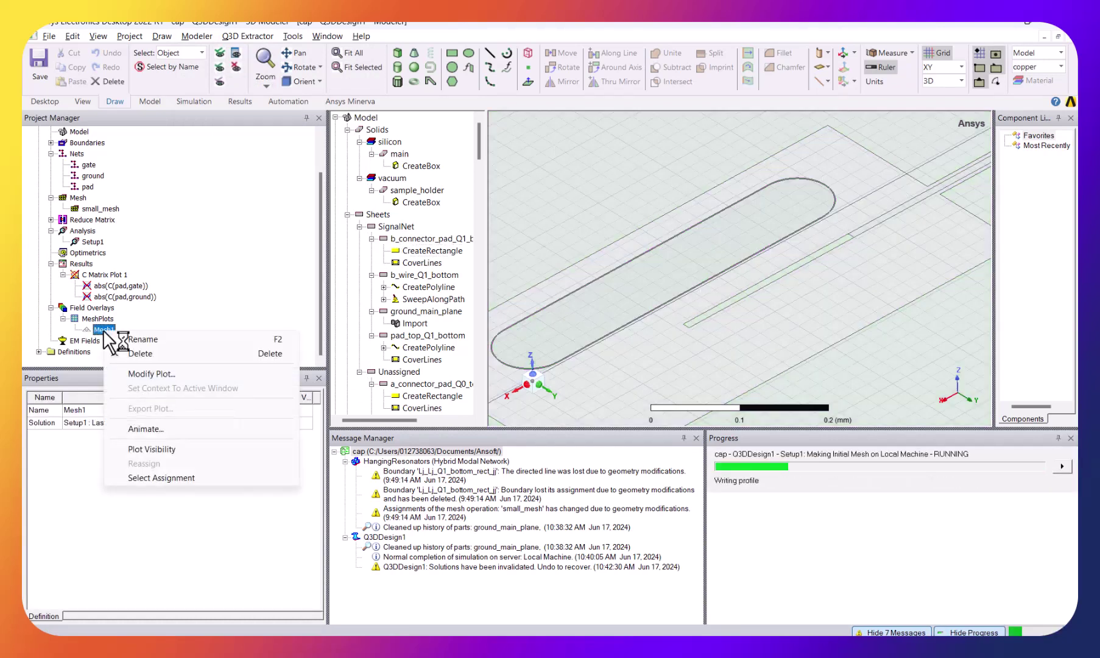
{"action": "left_click", "coordinate": [163, 451]}
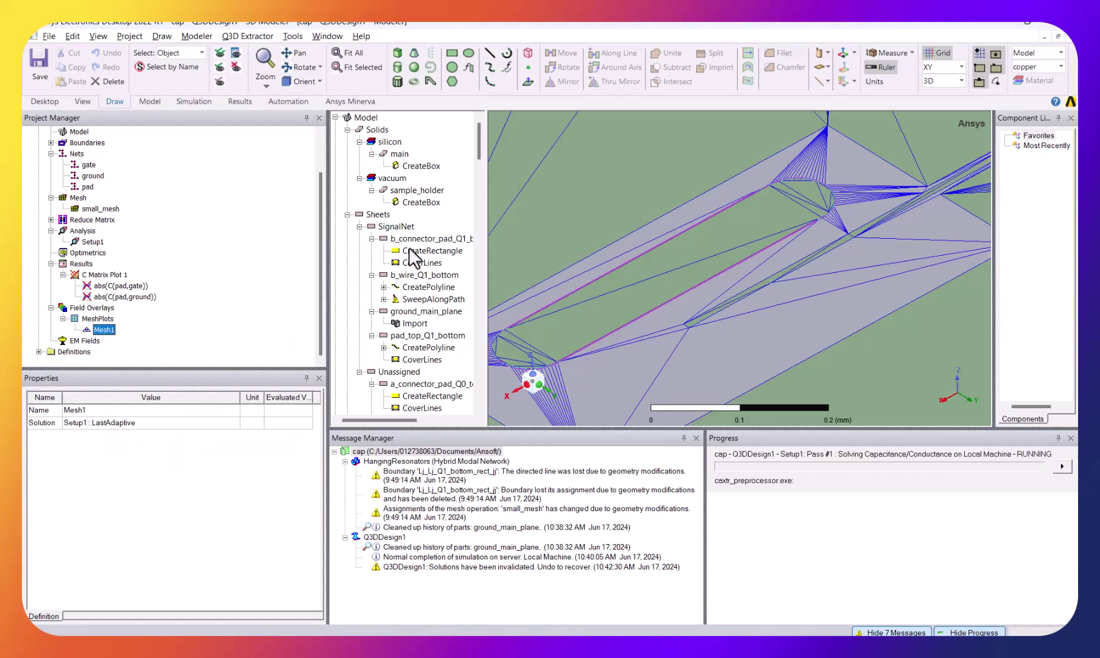
Examine the mesh refinement across the whole chip and closely around the Q1 bottom pad and connector during the solve.
{"action": "scroll", "coordinate": [849, 293], "scroll_direction": "down", "scroll_amount": 2}
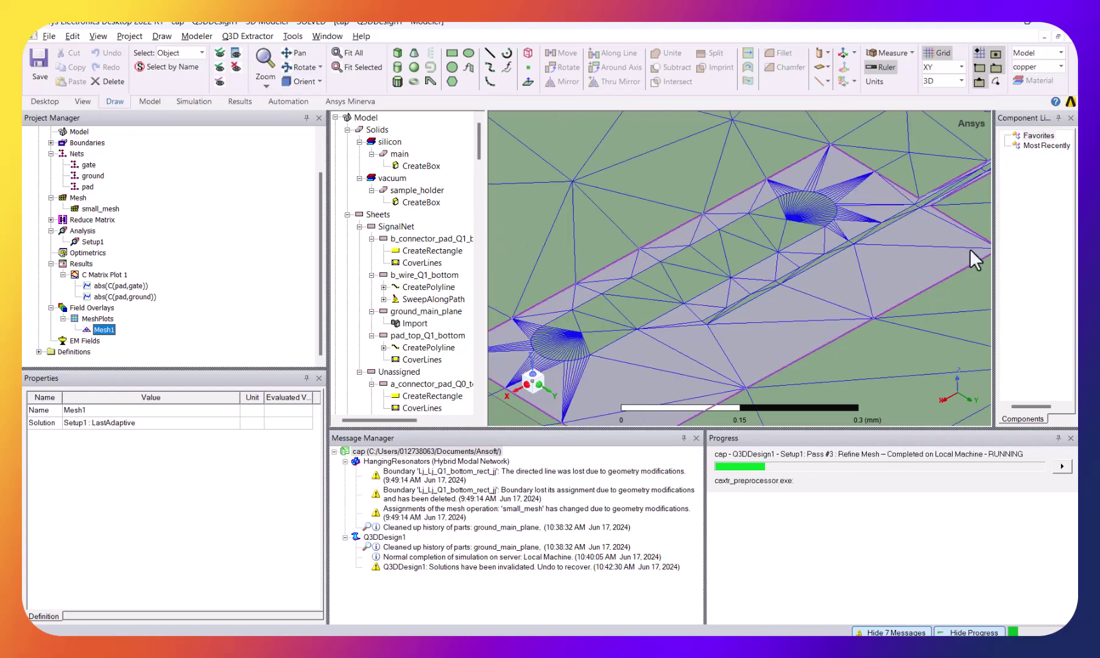
{"action": "scroll", "coordinate": [862, 251], "scroll_direction": "down", "scroll_amount": 5}
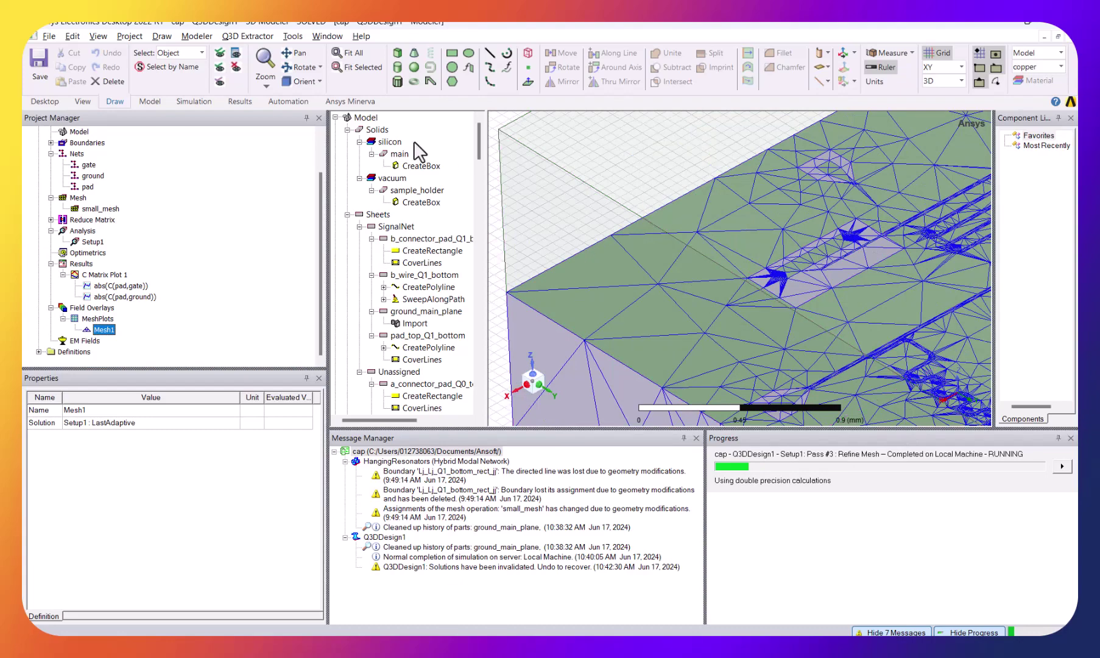
{"action": "left_click", "coordinate": [294, 53]}
{"action": "scroll", "coordinate": [824, 265], "scroll_direction": "down", "scroll_amount": 5}
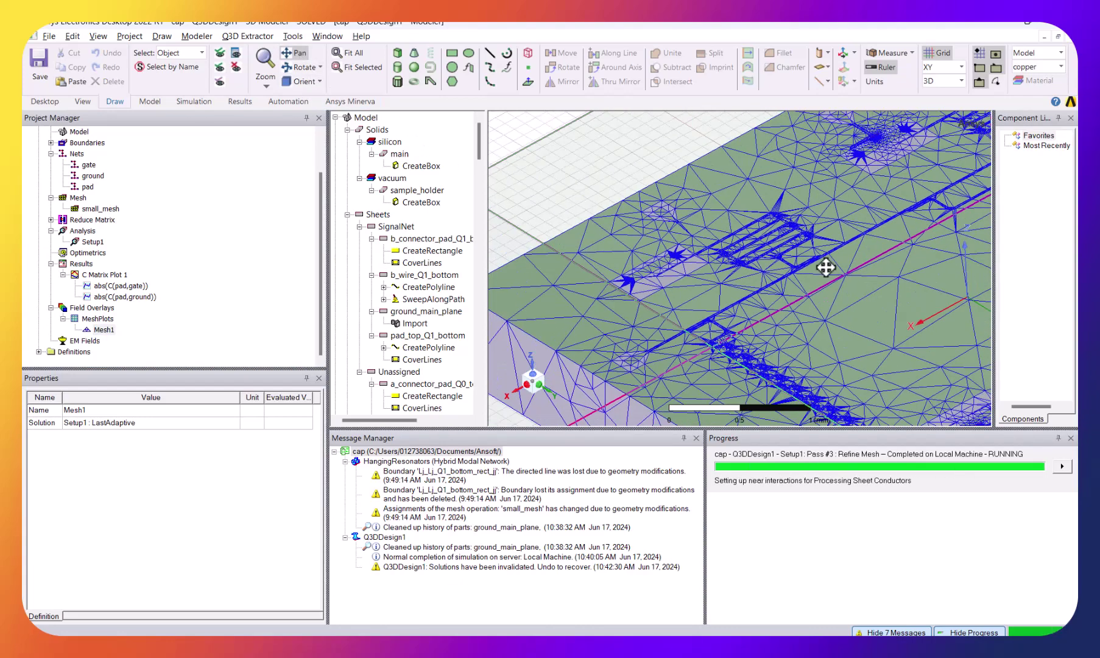
{"action": "left_click_drag", "start_coordinate": [854, 250], "coordinate": [753, 238]}
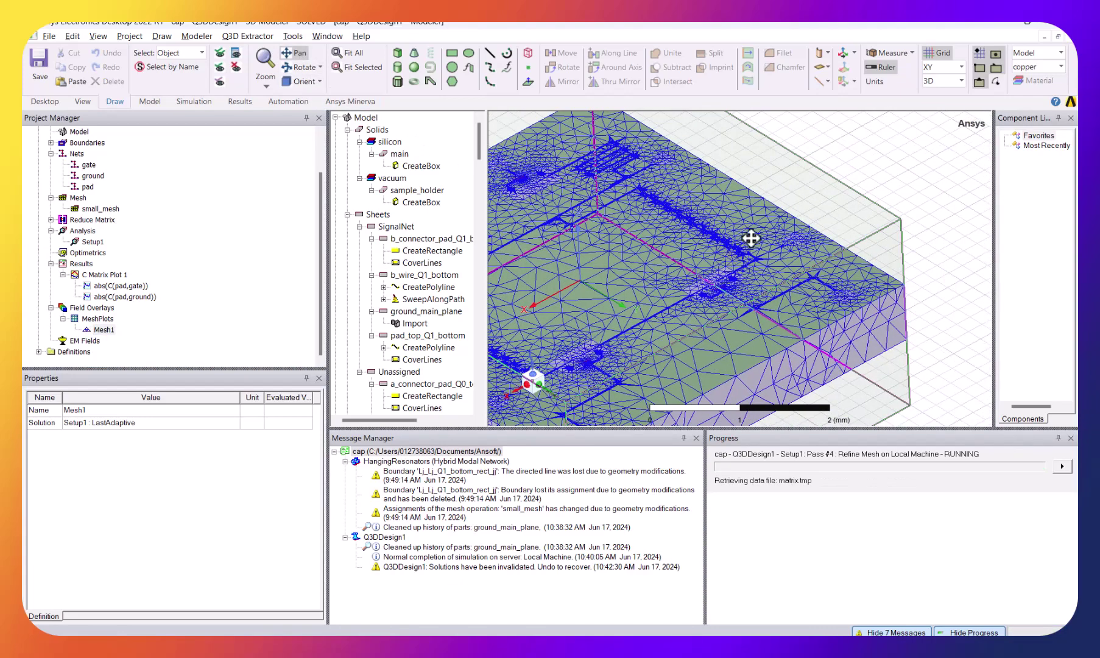
{"action": "left_click_drag", "start_coordinate": [624, 186], "coordinate": [822, 261]}
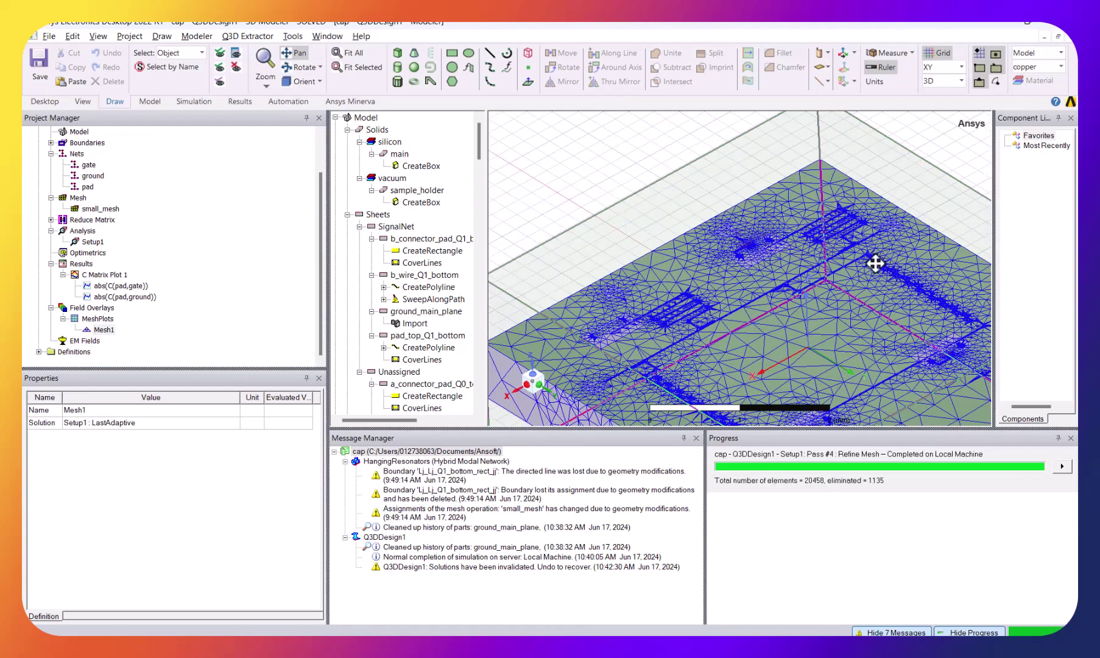
{"action": "left_click_drag", "start_coordinate": [587, 319], "coordinate": [616, 311]}
{"action": "scroll", "coordinate": [616, 311], "scroll_direction": "up", "scroll_amount": 6}
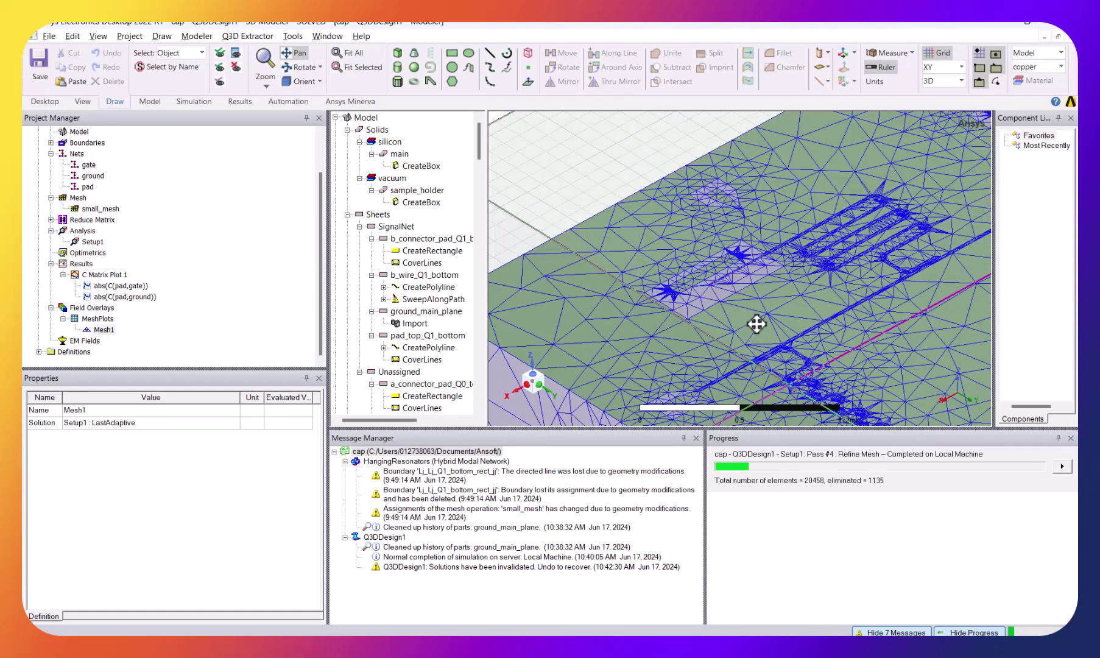
{"action": "scroll", "coordinate": [729, 314], "scroll_direction": "up", "scroll_amount": 4}
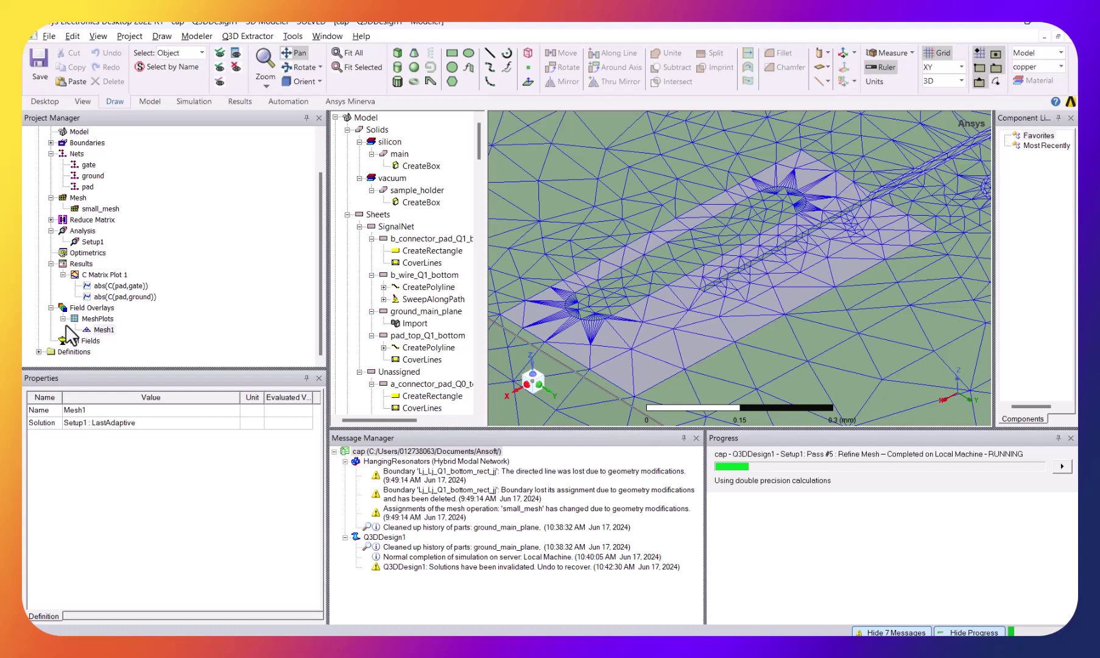
Check the capacitance curves in C Matrix Plot 1 as passes complete, and return to the Mesh1 view.
{"action": "double_click", "coordinate": [105, 274]}
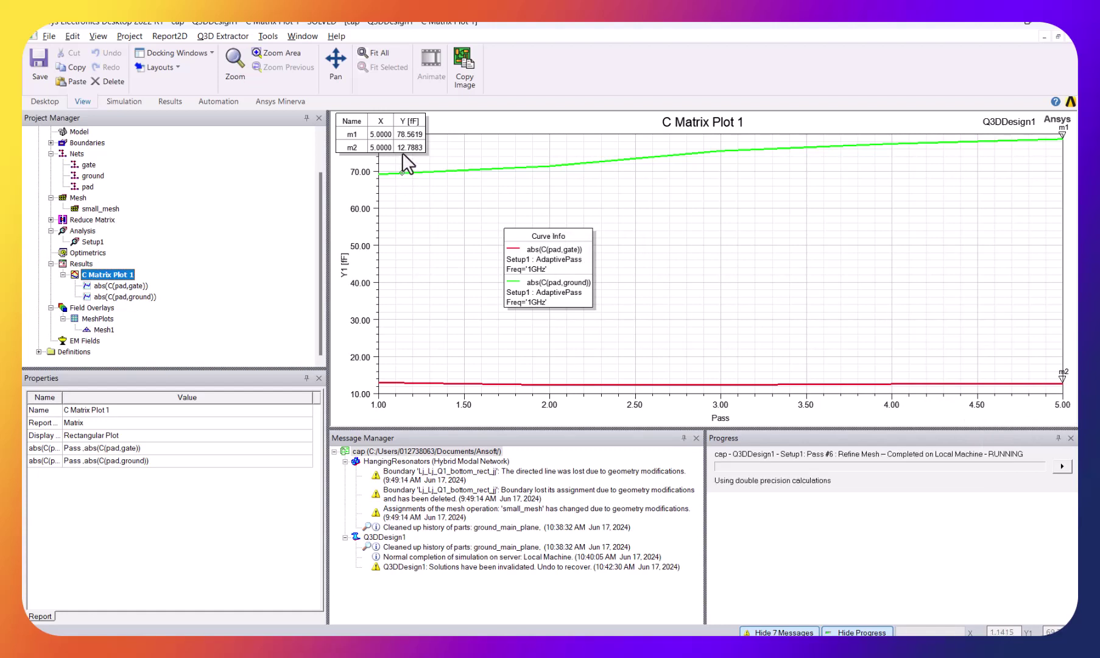
{"action": "key", "text": "ctrl+m"}
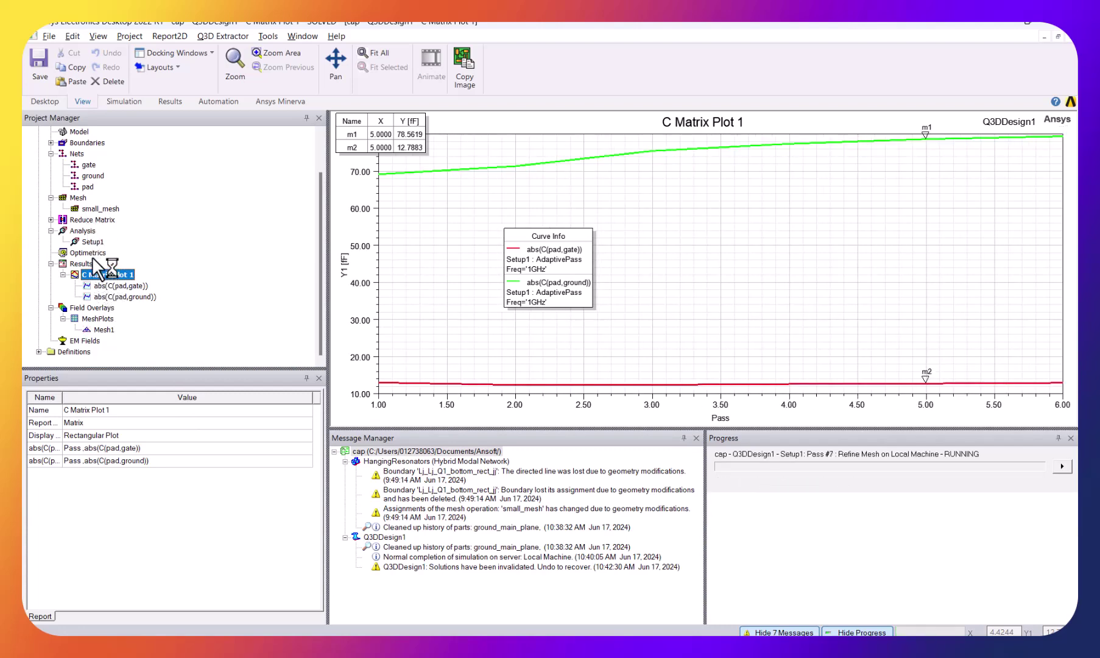
{"action": "double_click", "coordinate": [103, 329]}
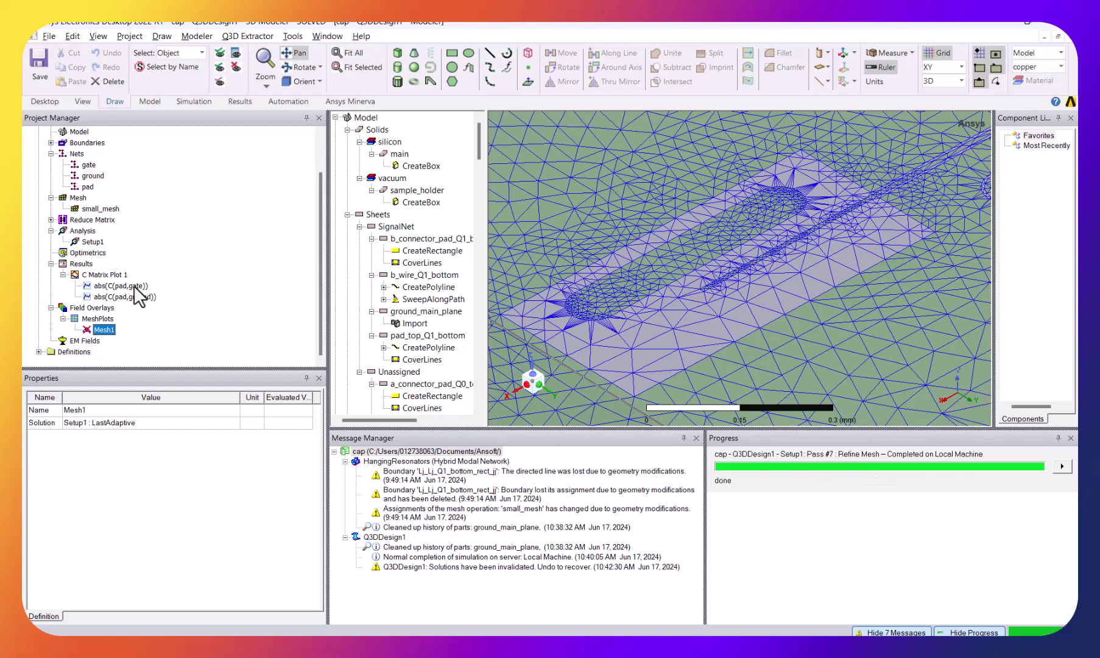
Reopen C Matrix Plot 1 and add markers on the pad-ground curve at passes 5 and 7 and on the pad-gate curve at pass 7.
{"action": "double_click", "coordinate": [133, 285]}
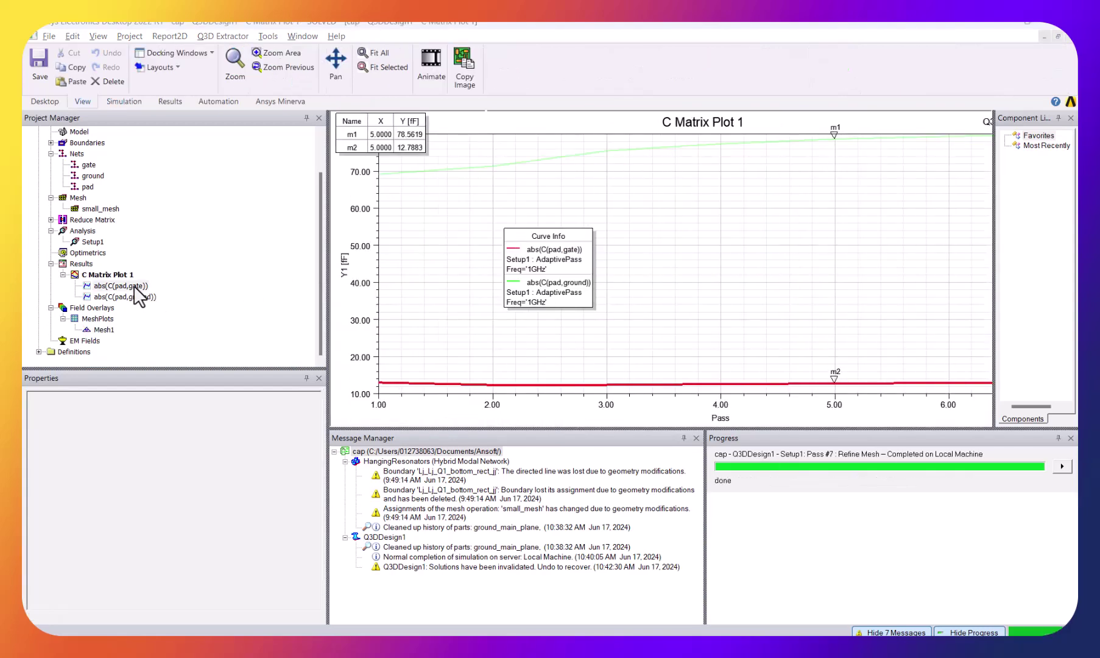
{"action": "left_click", "coordinate": [545, 234]}
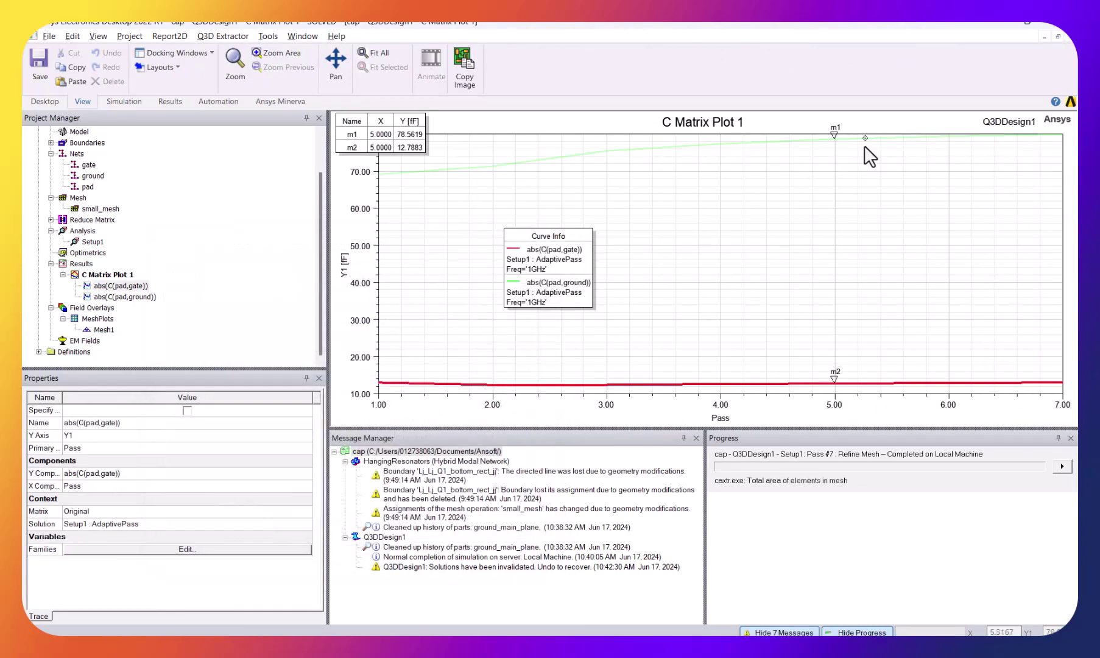
{"action": "left_click", "coordinate": [832, 134]}
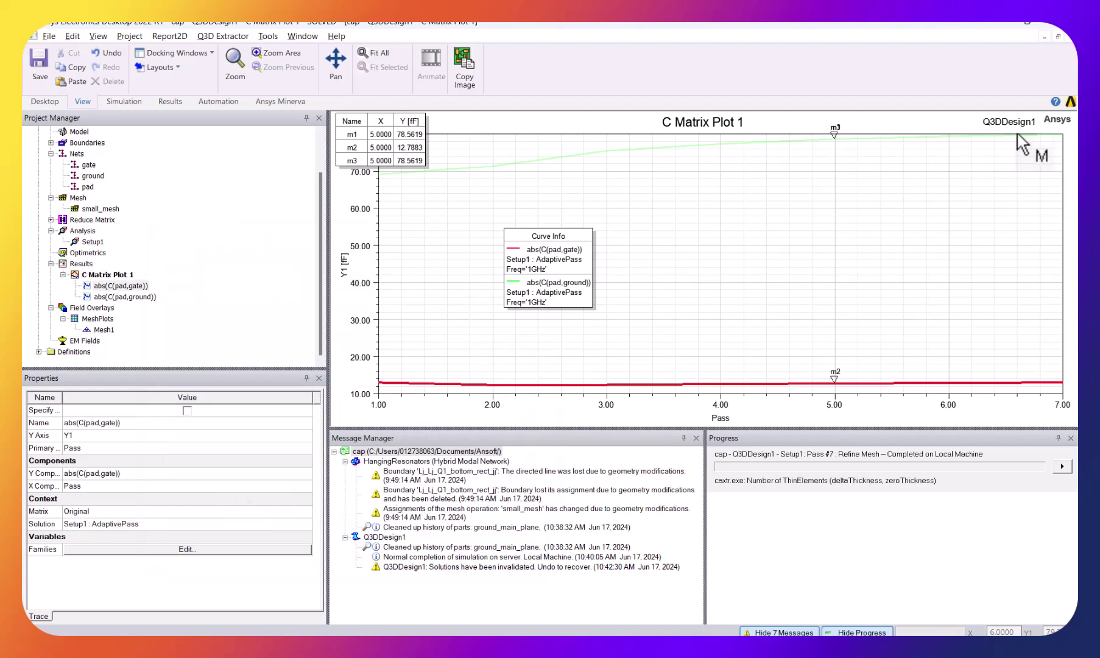
{"action": "left_click", "coordinate": [1060, 135]}
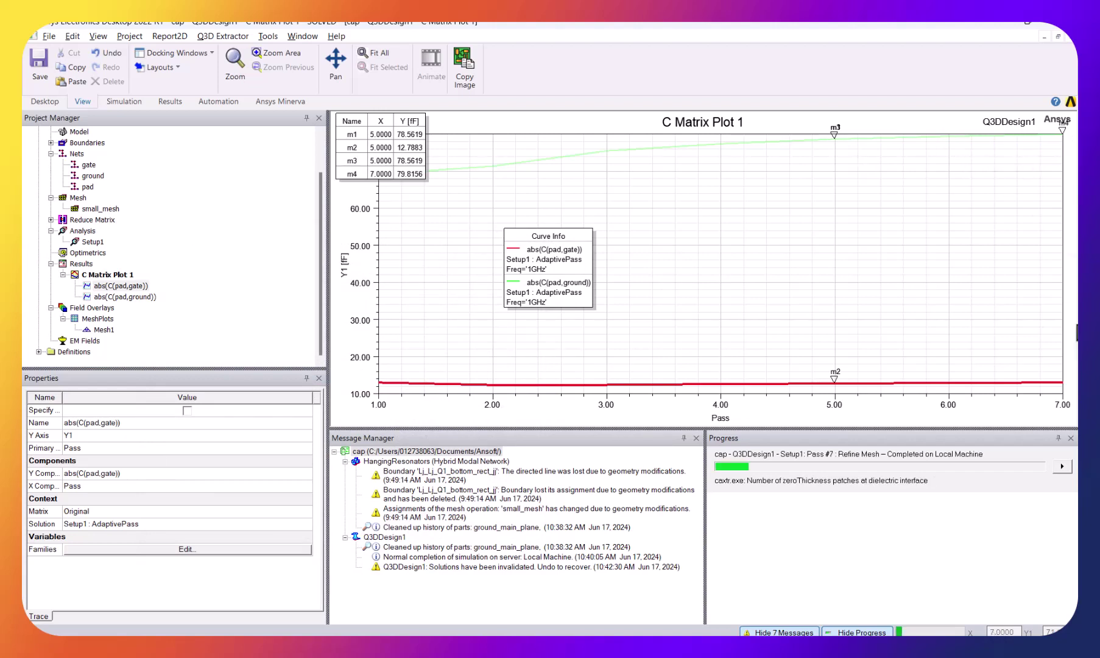
{"action": "left_click", "coordinate": [1061, 382]}
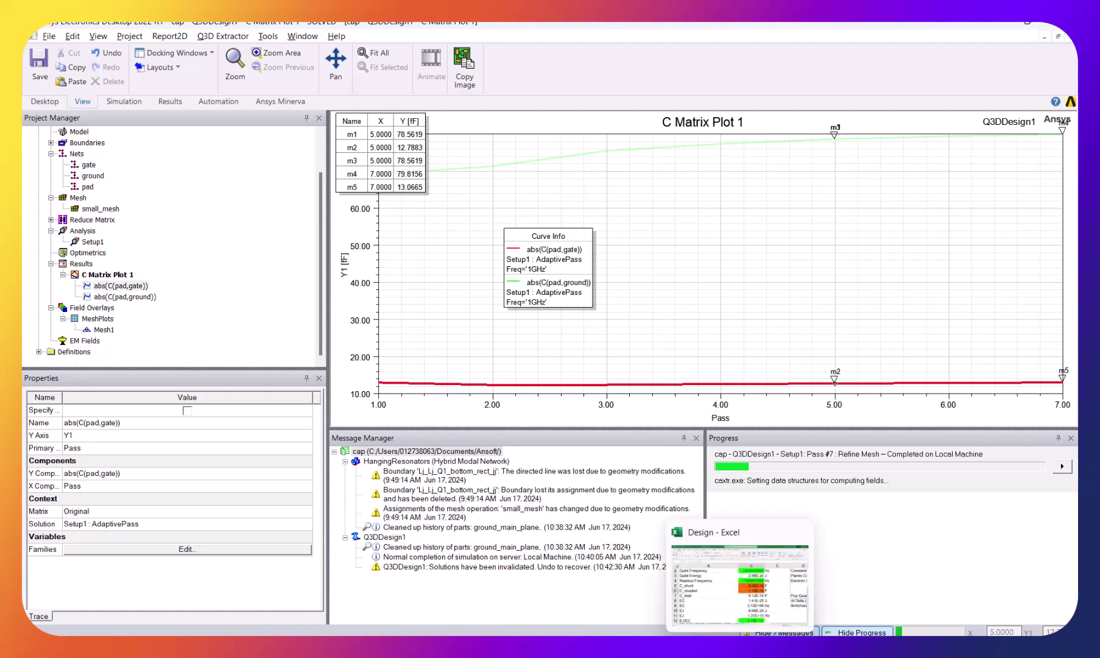
Switch to the Excel design workbook, compare the new capacitances with the C_shunt and C_coupled targets, and return to the Q3D plot.
{"action": "mouse_move", "coordinate": [679, 645]}
{"action": "left_click", "coordinate": [680, 572]}
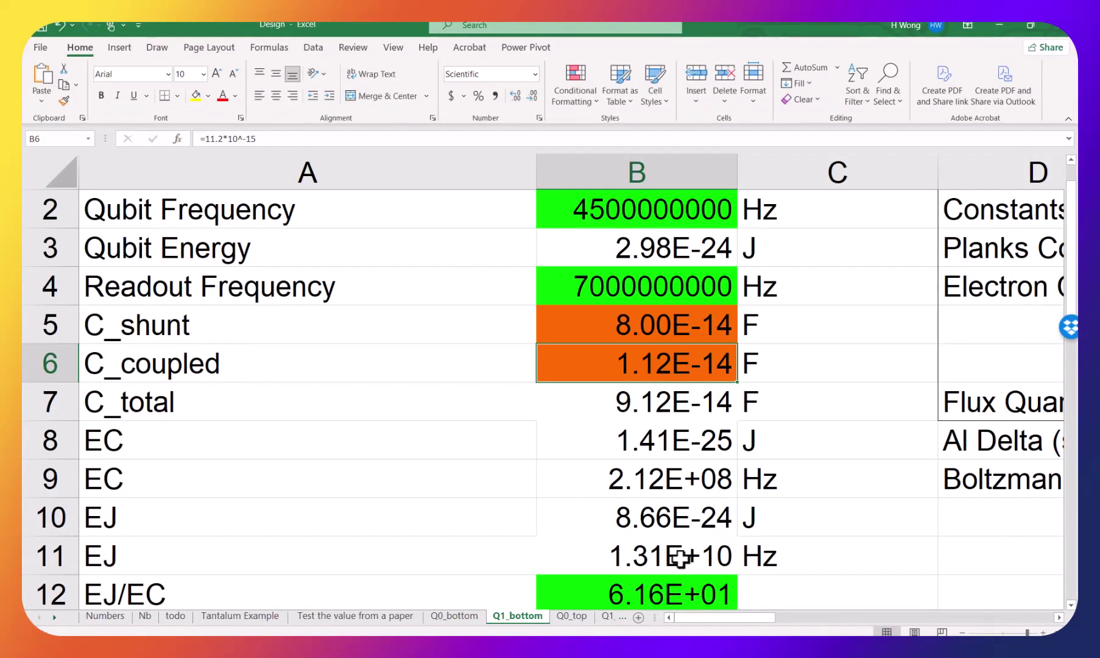
{"action": "left_click", "coordinate": [998, 26]}
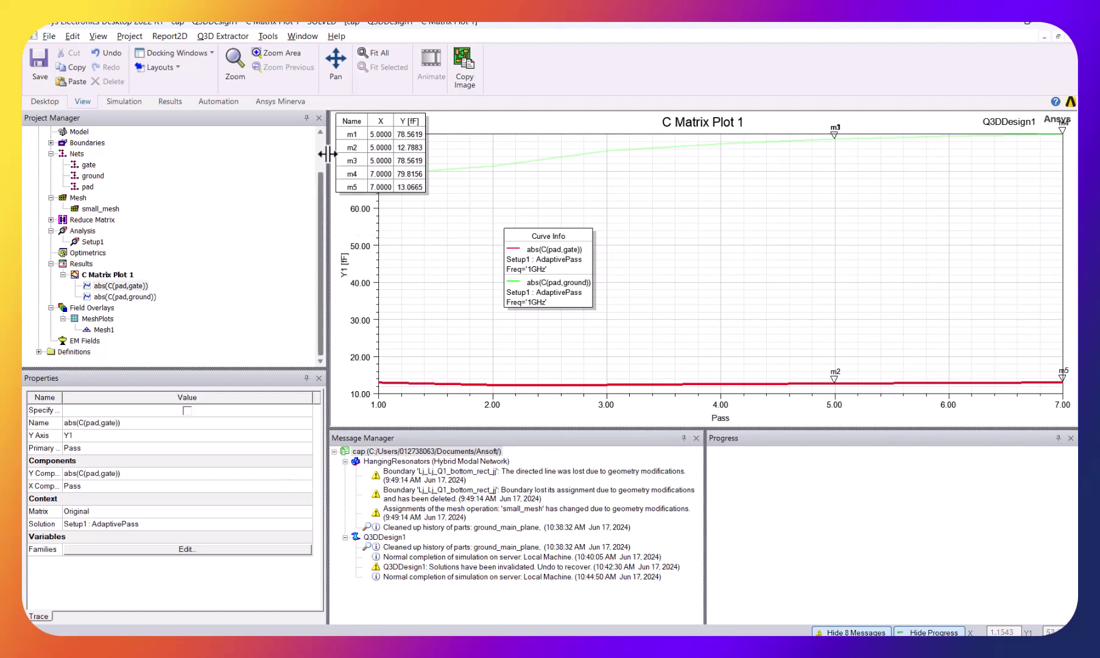
Return to the model view and turn off the Mesh1 plot, exposing the lengthened connector, Q1 bottom pad and neighbouring lines for inspection.
{"action": "left_click_drag", "start_coordinate": [329, 154], "coordinate": [328, 154]}
{"action": "right_click", "coordinate": [103, 329]}
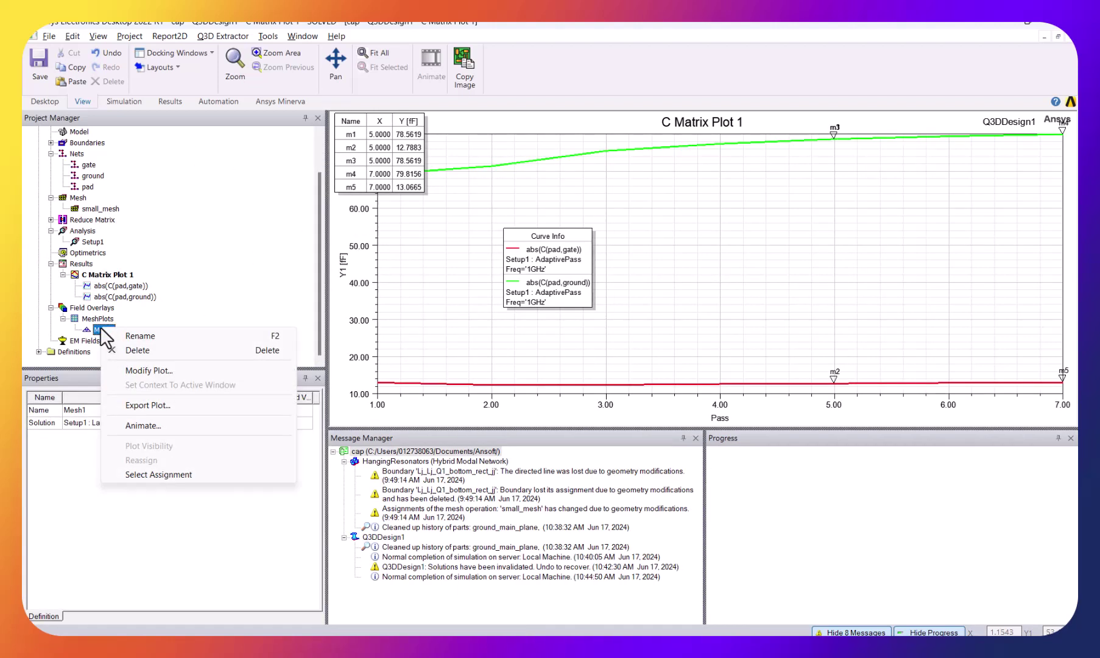
{"action": "double_click", "coordinate": [97, 329]}
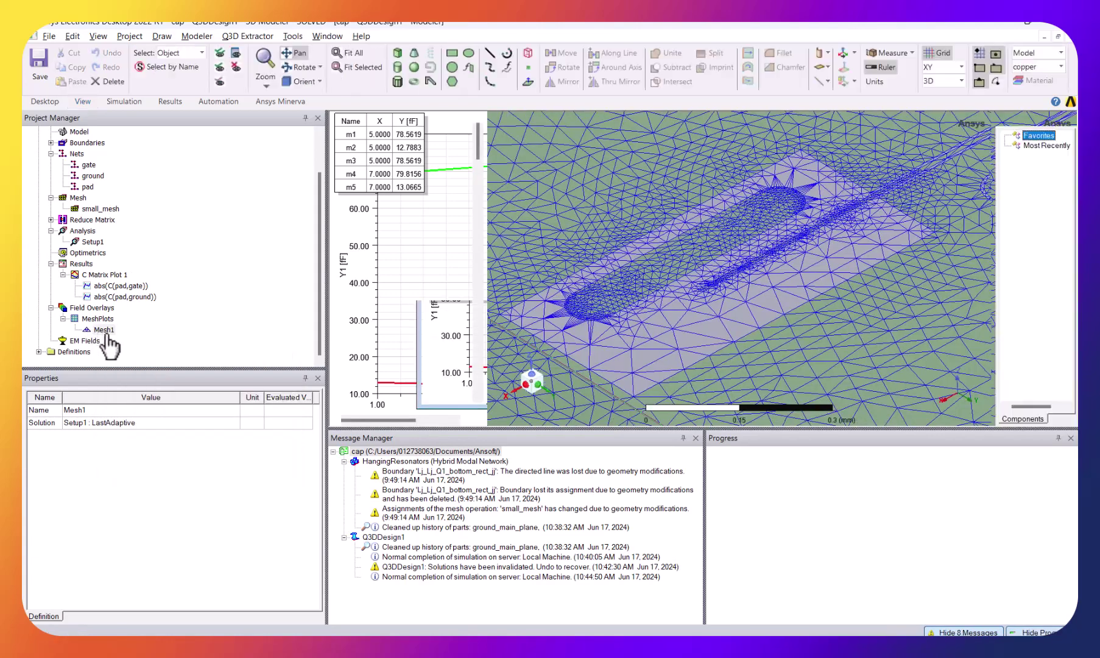
{"action": "right_click", "coordinate": [108, 332]}
{"action": "left_click", "coordinate": [153, 451]}
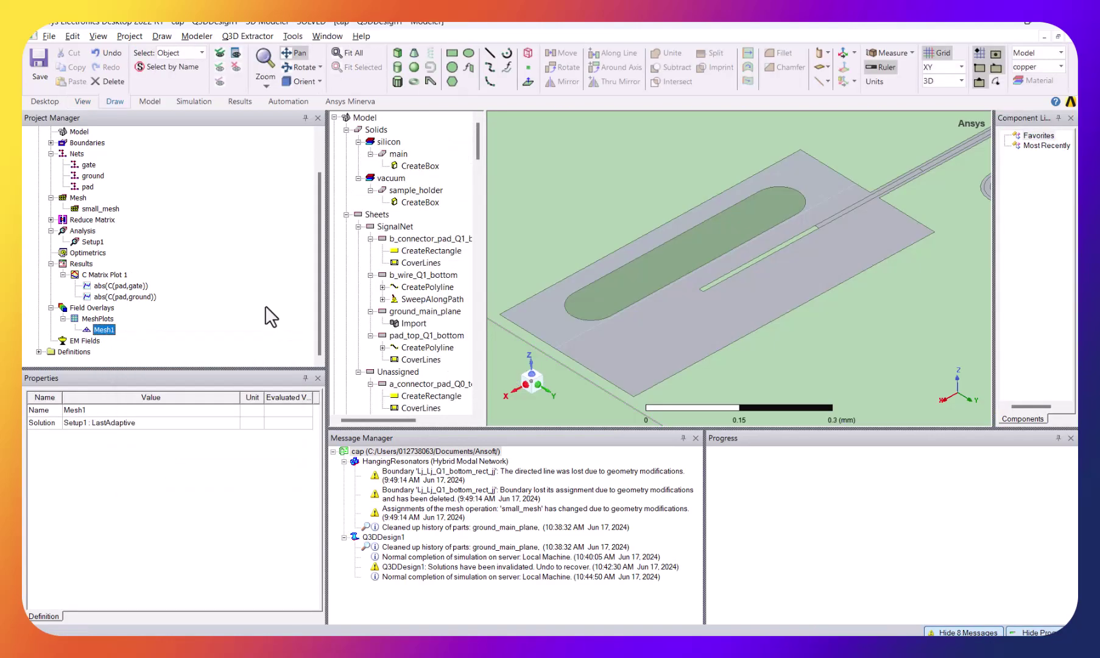
{"action": "scroll", "coordinate": [841, 271], "scroll_direction": "down", "scroll_amount": 5}
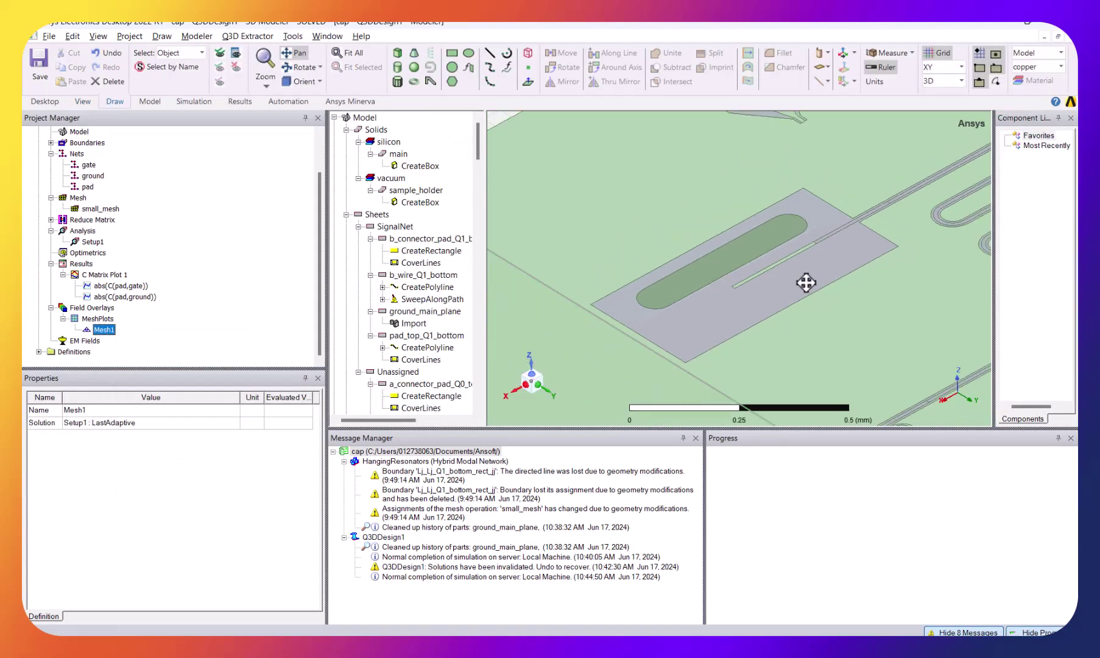
{"action": "left_click_drag", "start_coordinate": [901, 167], "coordinate": [712, 277], "text": "alt"}
{"action": "scroll", "coordinate": [713, 277], "scroll_direction": "up", "scroll_amount": 5}
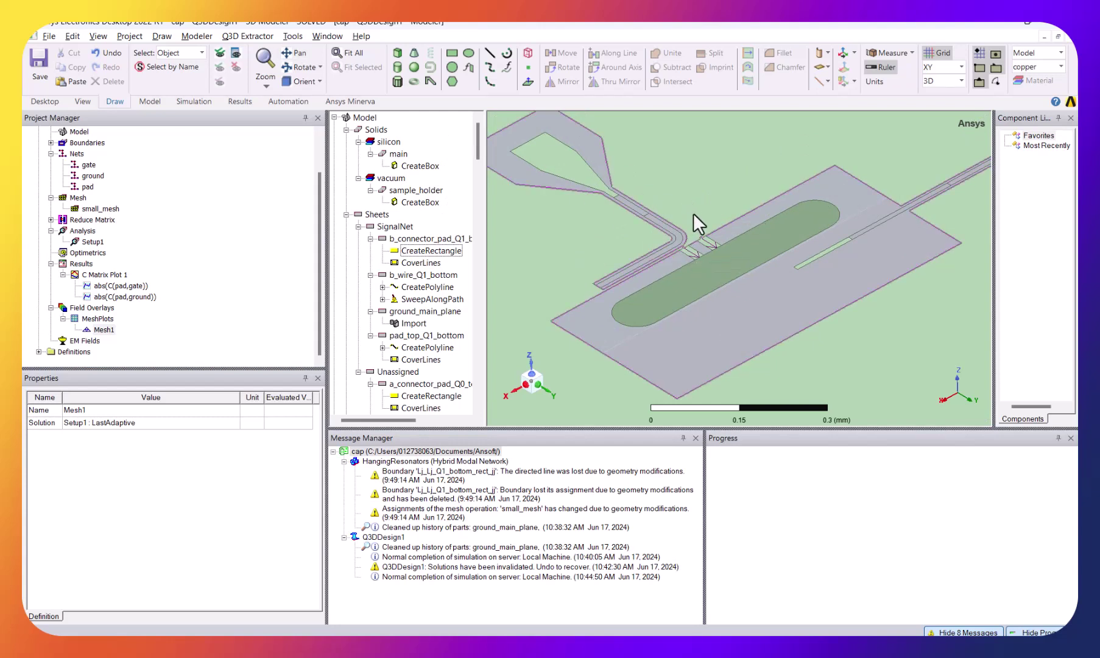
Delete the small junction rectangle at the edge of the Q0 bottom qubit's pocket, beside its pad.
{"action": "left_click_drag", "start_coordinate": [694, 210], "coordinate": [718, 234]}
{"action": "left_click_drag", "start_coordinate": [714, 296], "coordinate": [716, 297]}
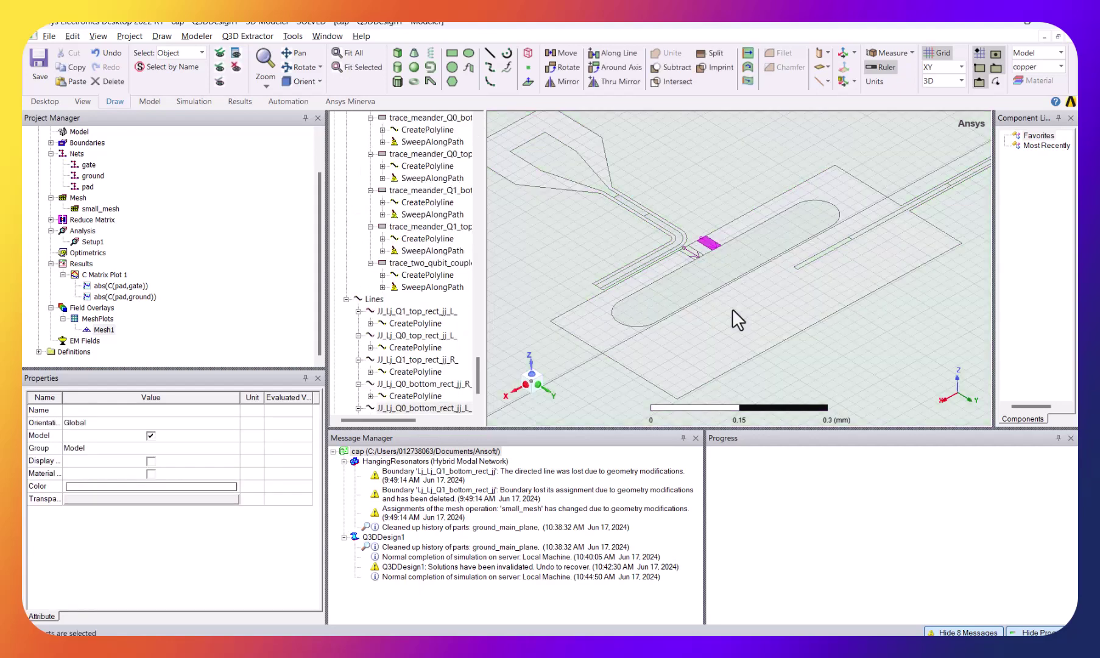
{"action": "left_click", "coordinate": [732, 309]}
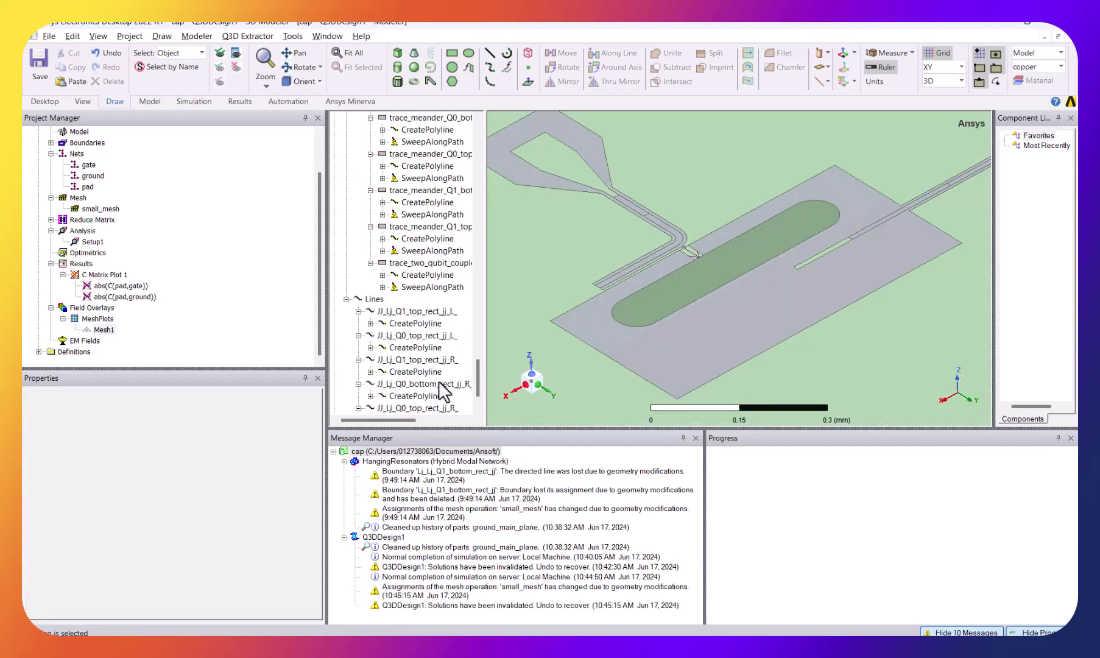
Select every junction polyline in the model's Lines group and delete them together.
{"action": "left_click", "coordinate": [373, 299]}
{"action": "right_click", "coordinate": [373, 301]}
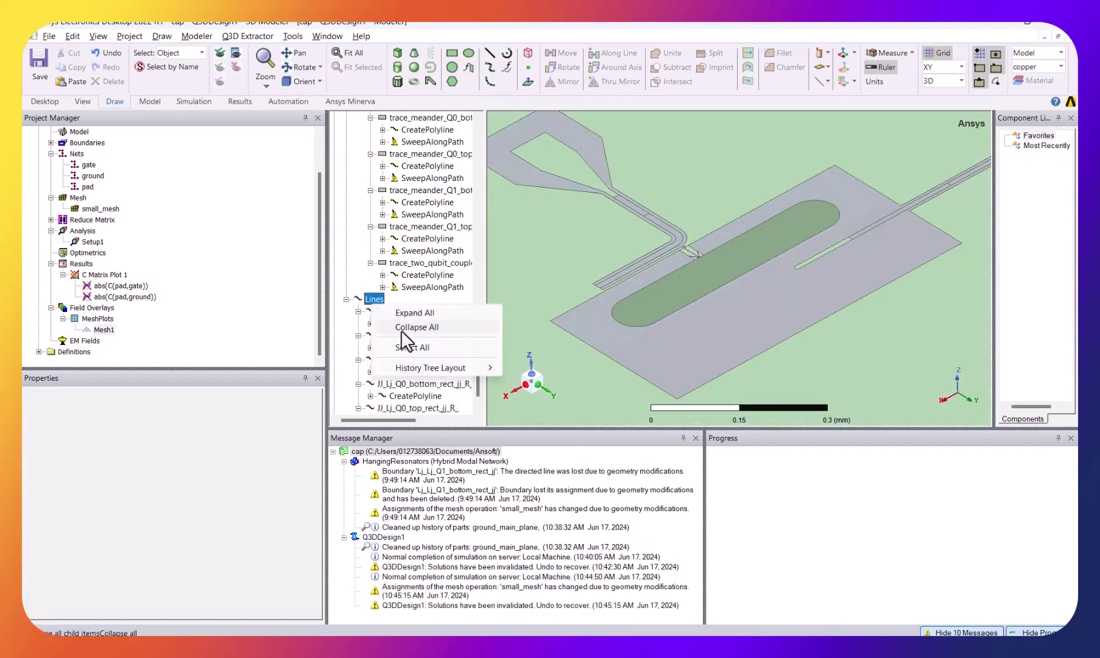
{"action": "left_click", "coordinate": [358, 311]}
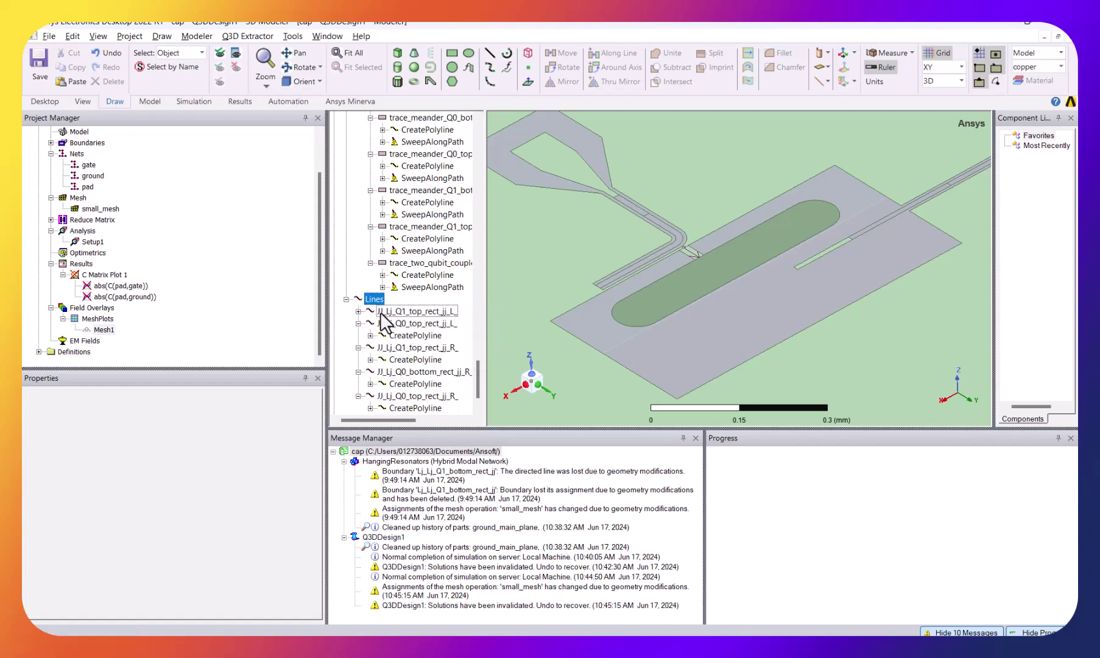
{"action": "right_click", "coordinate": [369, 310]}
{"action": "left_click", "coordinate": [401, 346]}
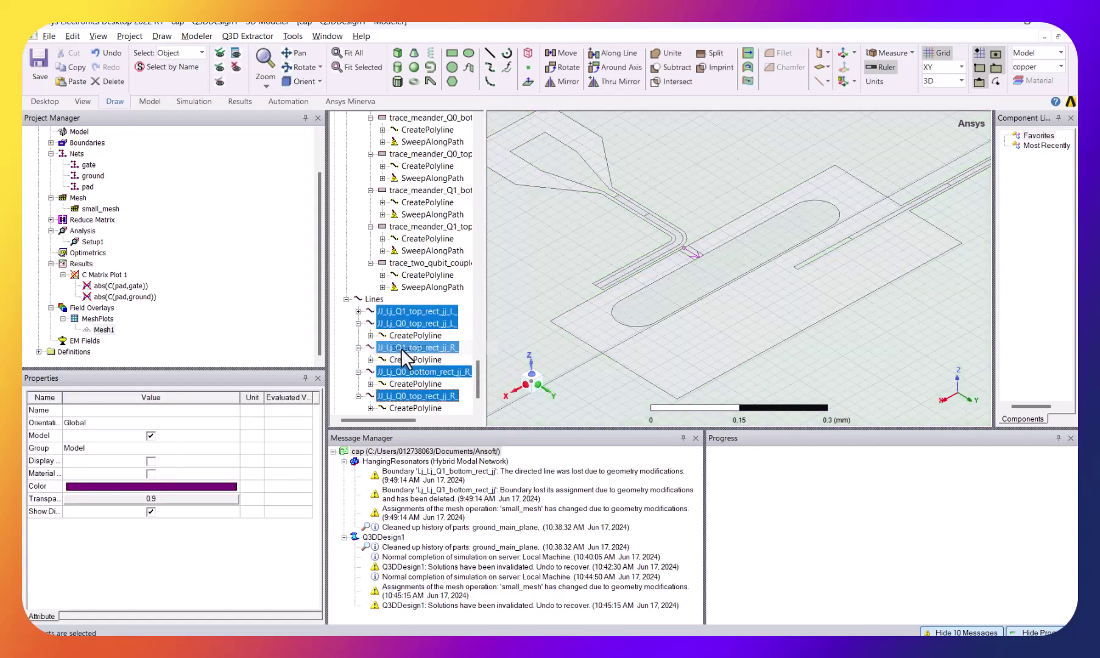
{"action": "key", "text": "Delete"}
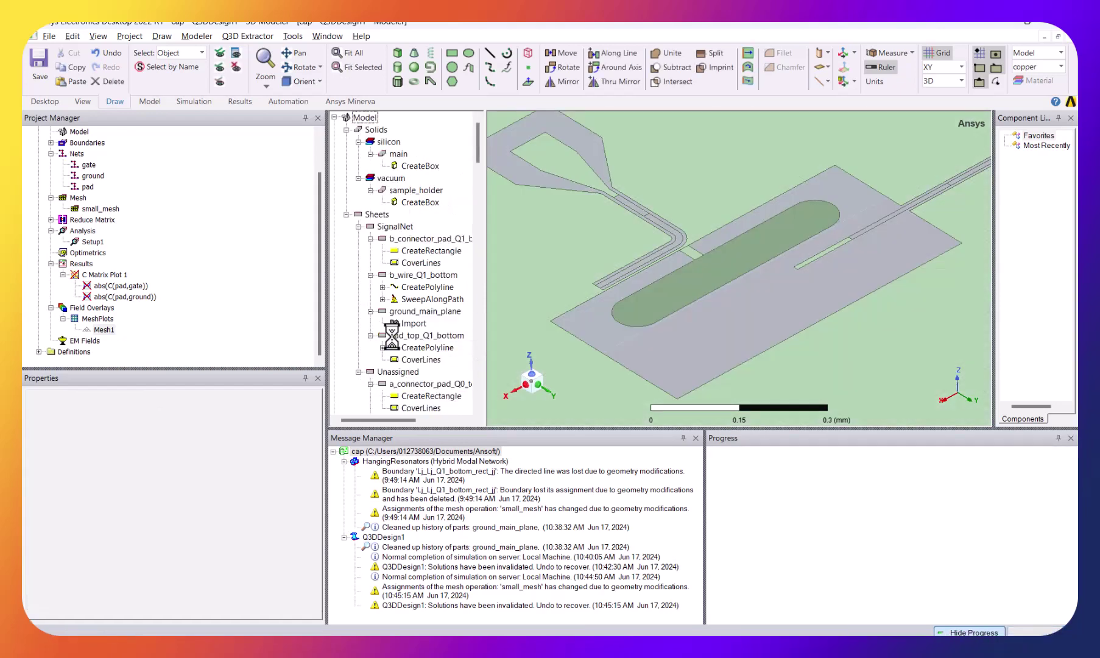
In a top view of the chip, delete the parts enclosed by a selection over its upper half, including both upper qubits' pads.
{"action": "left_click", "coordinate": [687, 255]}
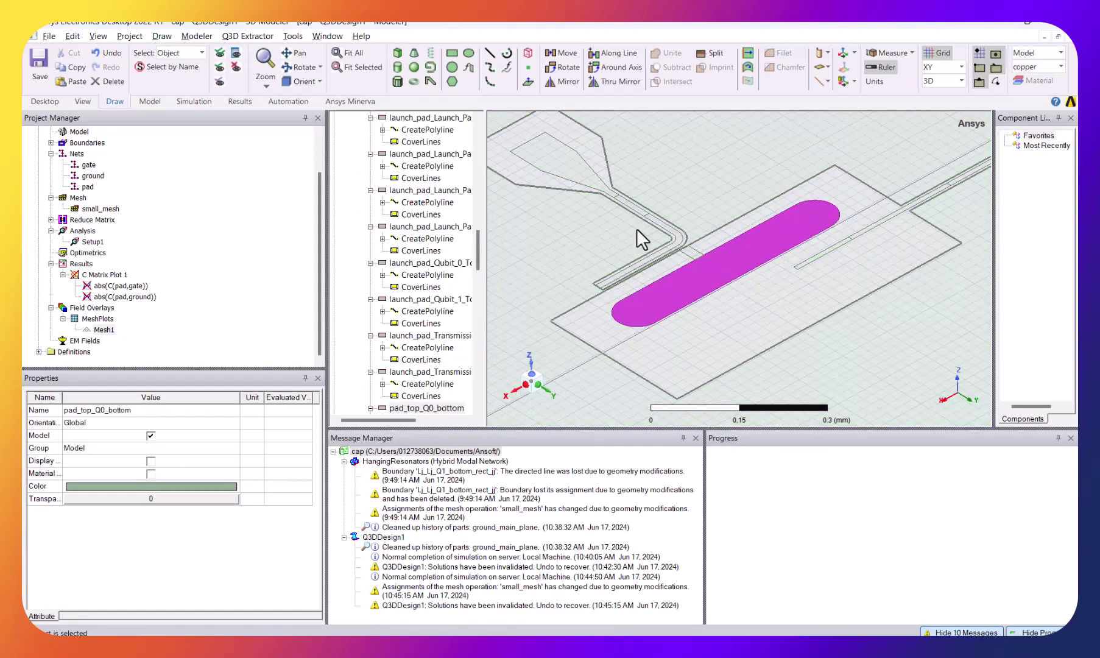
{"action": "scroll", "coordinate": [706, 326], "scroll_direction": "down", "scroll_amount": 5}
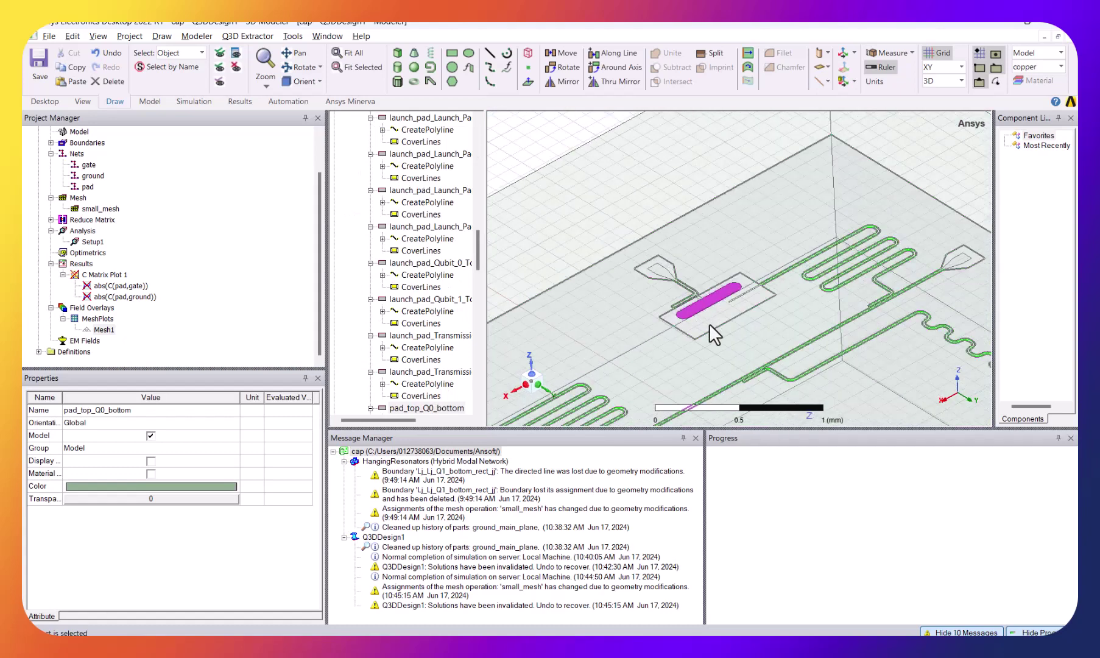
{"action": "left_click", "coordinate": [540, 164]}
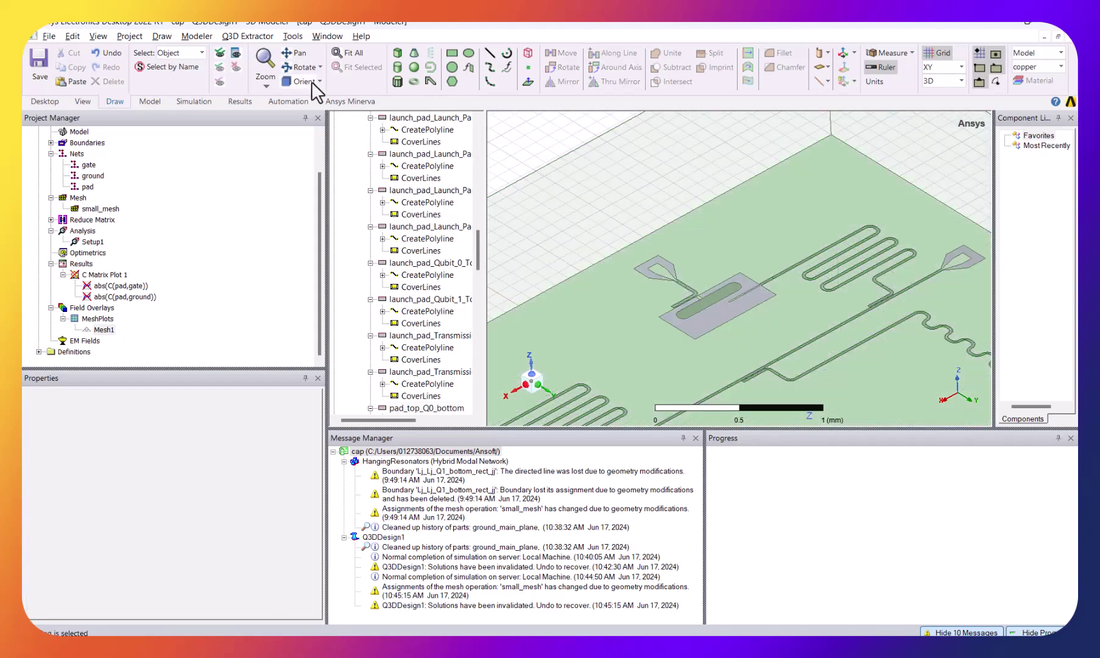
{"action": "left_click", "coordinate": [292, 53]}
{"action": "left_click_drag", "start_coordinate": [755, 369], "coordinate": [763, 238]}
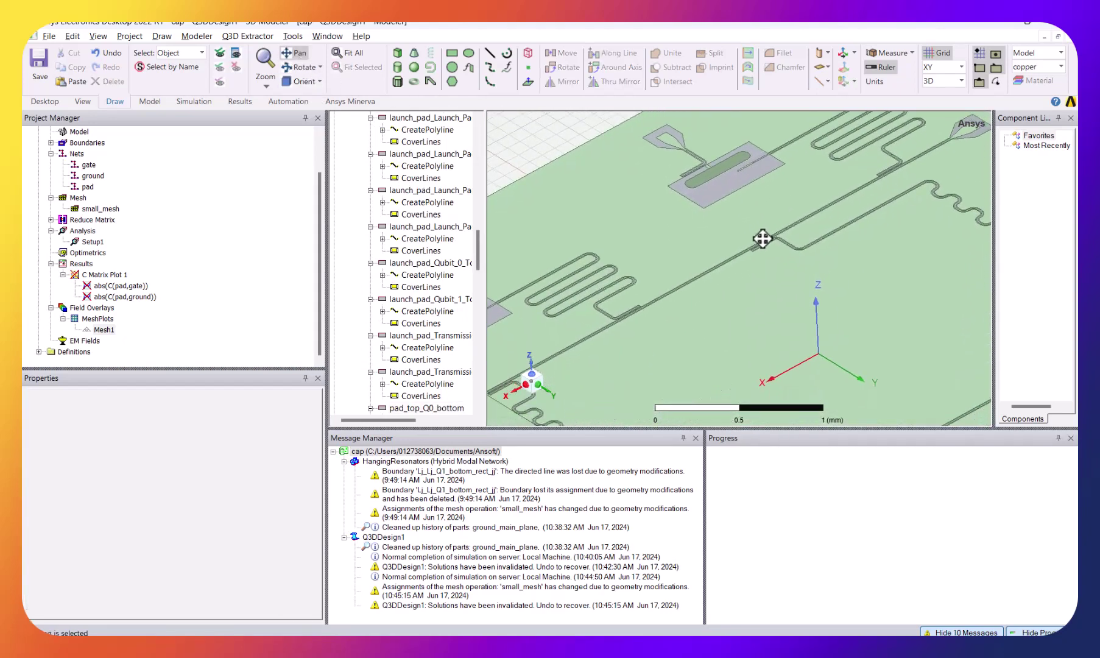
{"action": "scroll", "coordinate": [616, 277], "scroll_direction": "down", "scroll_amount": 6}
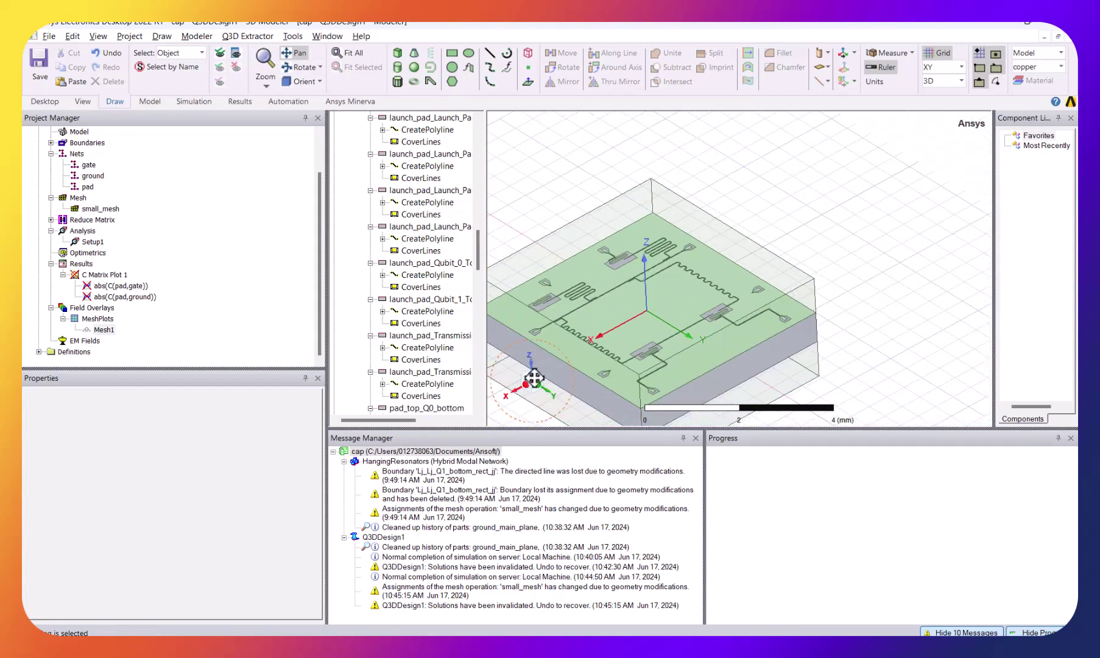
{"action": "left_click", "coordinate": [533, 377]}
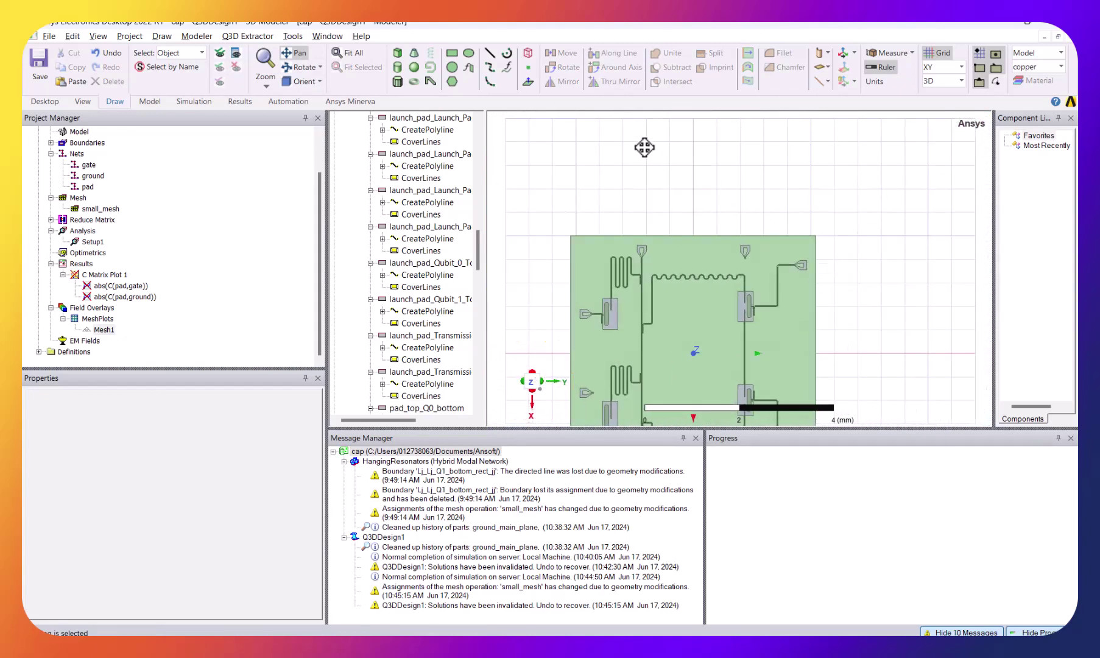
{"action": "key", "text": "Escape"}
{"action": "left_click_drag", "start_coordinate": [535, 213], "coordinate": [921, 356]}
{"action": "key", "text": "Delete"}
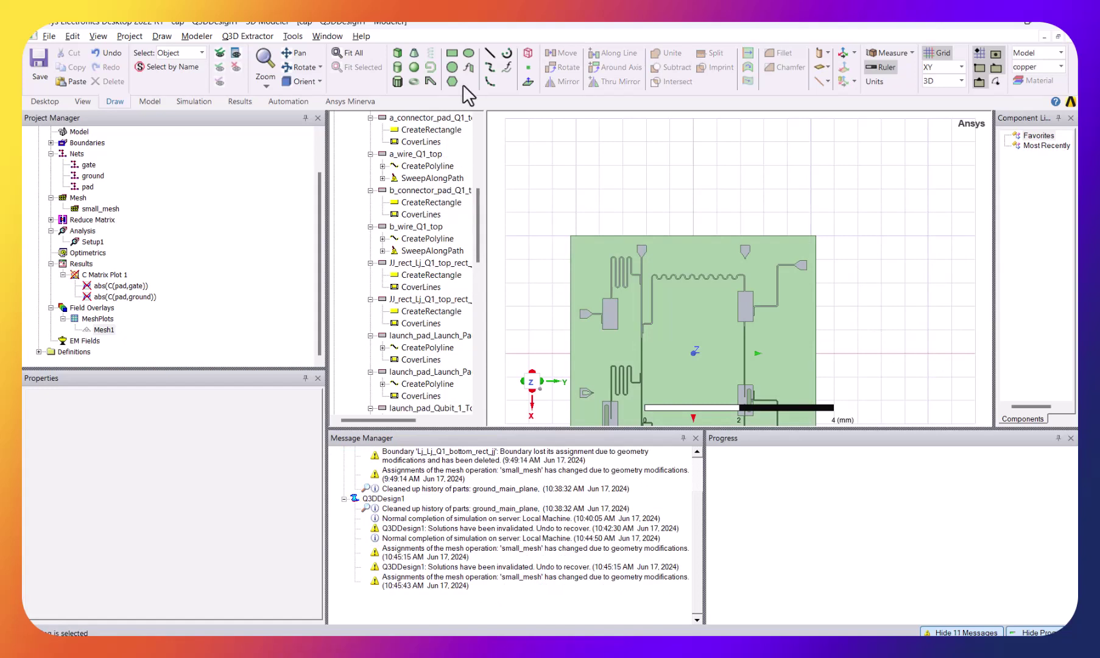
Delete the parts enclosed along the chip's right half, including the lower-right qubit's pads, and save the project, accepting removal of invalid solution data.
{"action": "left_click_drag", "start_coordinate": [967, 343], "coordinate": [928, 250]}
{"action": "key", "text": "Escape"}
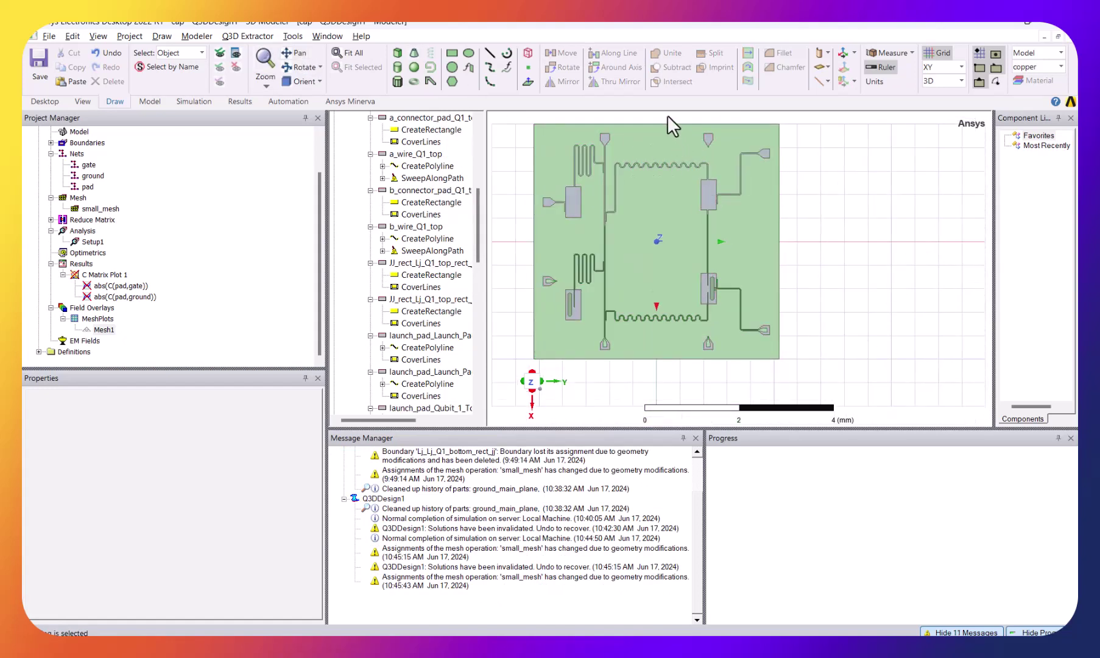
{"action": "left_click_drag", "start_coordinate": [667, 115], "coordinate": [810, 385]}
{"action": "key", "text": "Delete"}
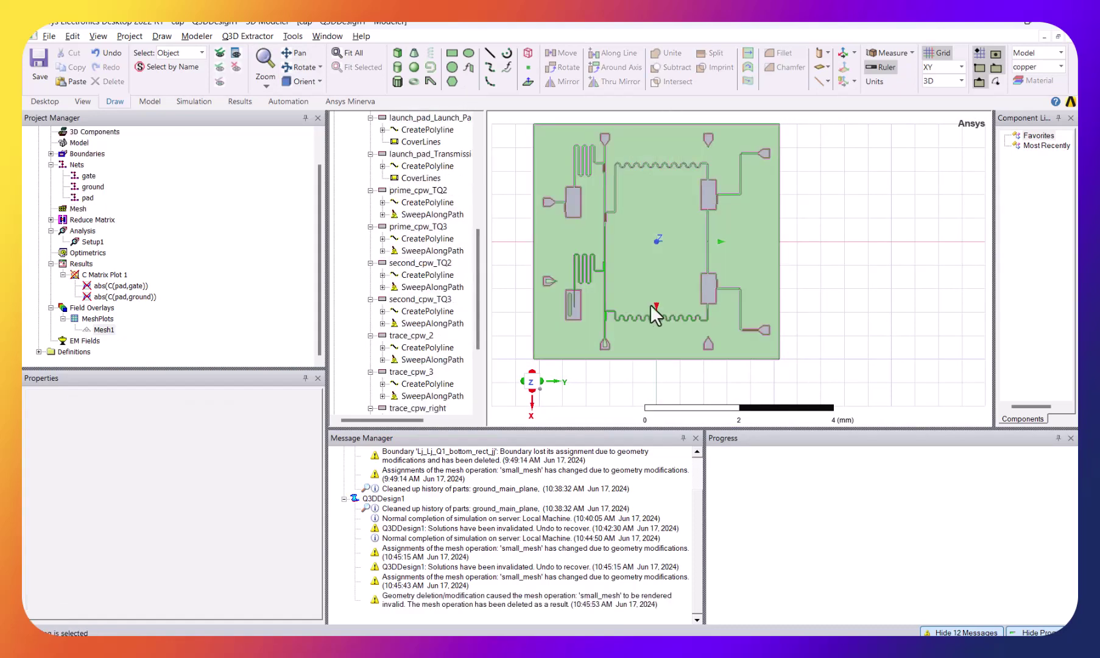
{"action": "key", "text": "ctrl+s"}
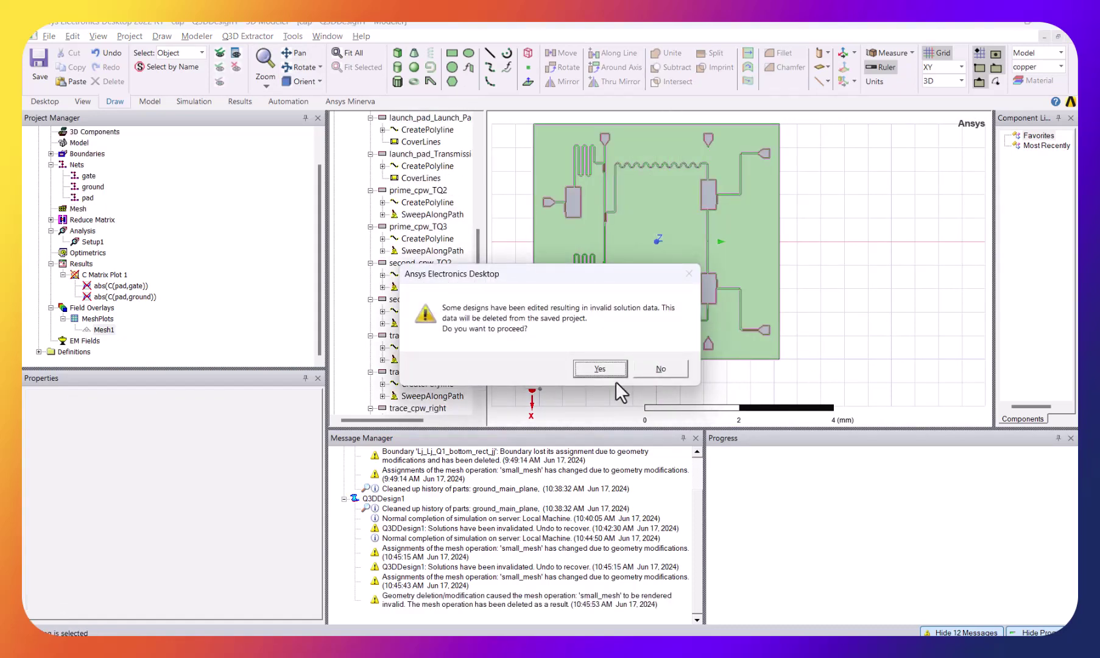
{"action": "left_click", "coordinate": [588, 368]}
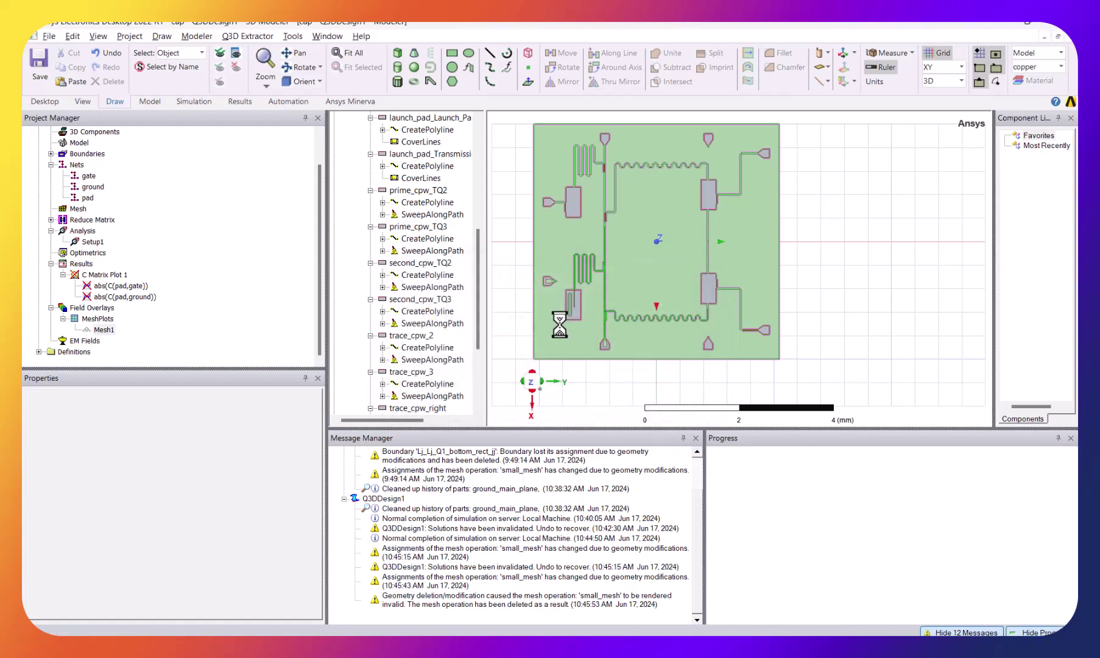
Set the XSize of the CreateRectangle for b_connector_pad_Q1_bottom to 0.0002.
{"action": "scroll", "coordinate": [568, 333], "scroll_direction": "up", "scroll_amount": 5}
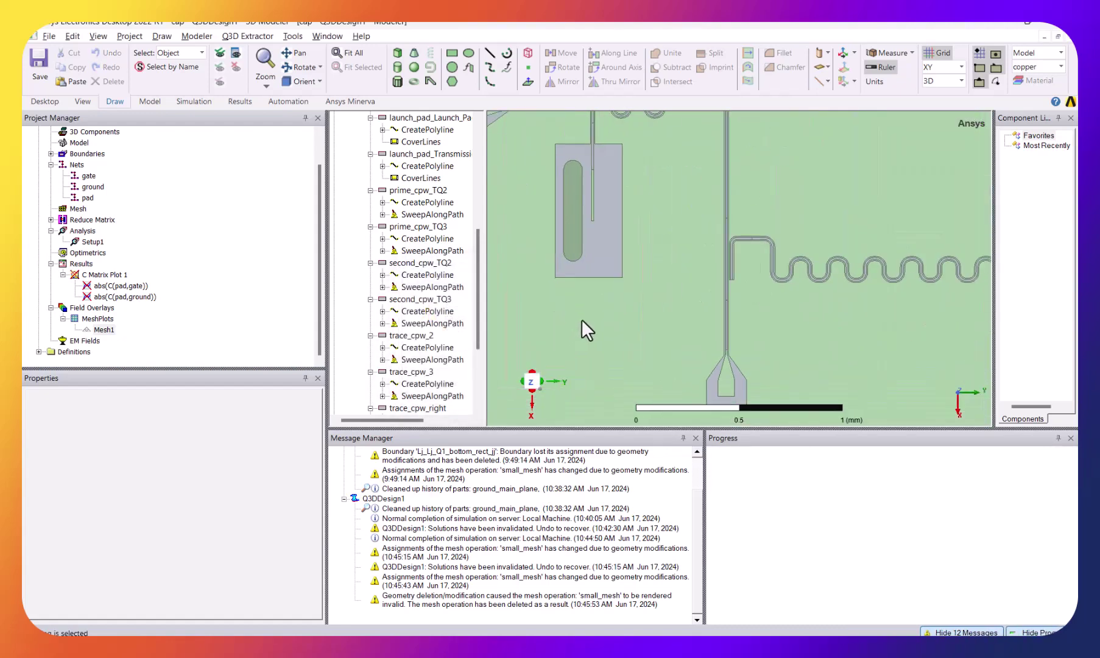
{"action": "scroll", "coordinate": [581, 318], "scroll_direction": "up", "scroll_amount": 3}
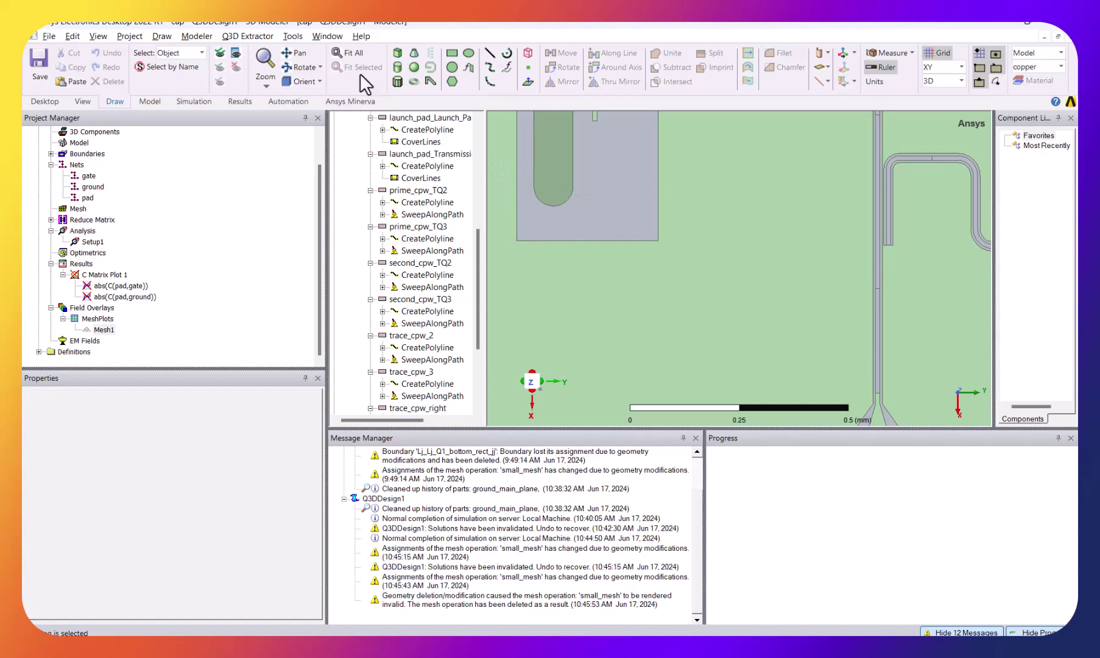
{"action": "left_click", "coordinate": [298, 56]}
{"action": "left_click_drag", "start_coordinate": [579, 216], "coordinate": [724, 363]}
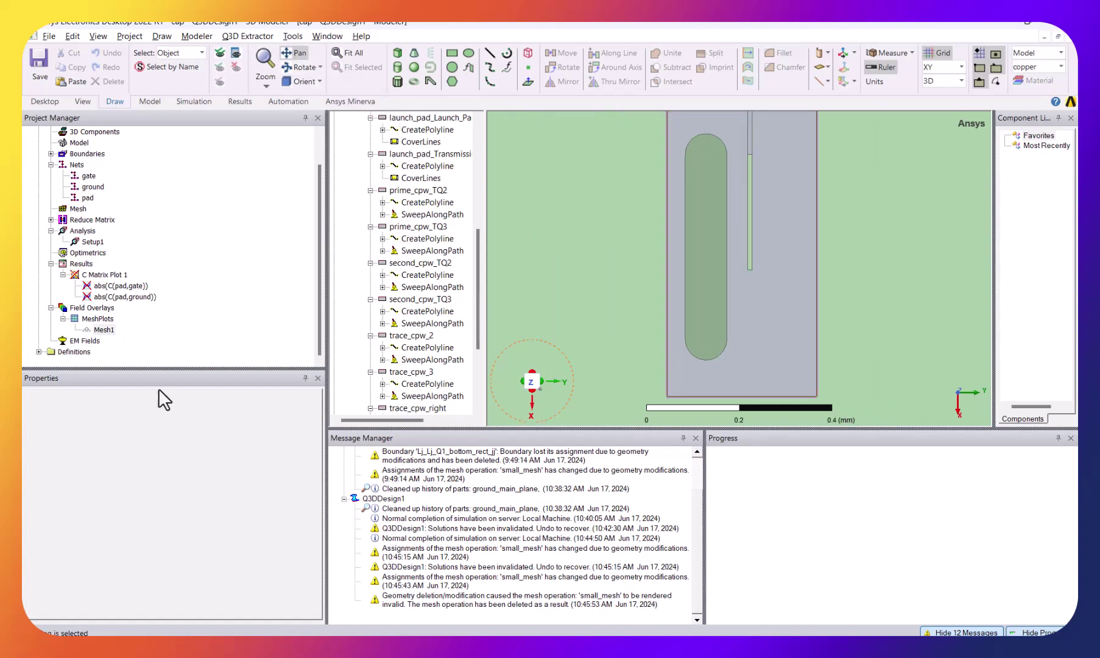
{"action": "left_click", "coordinate": [750, 262]}
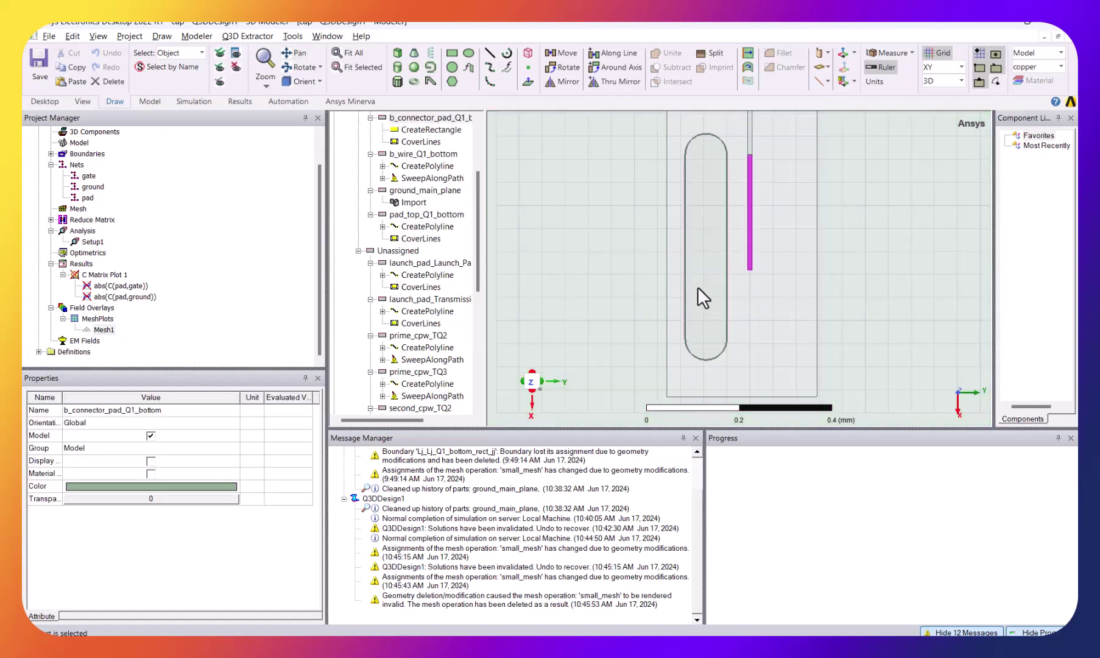
{"action": "left_click", "coordinate": [430, 130]}
{"action": "left_click", "coordinate": [105, 462]}
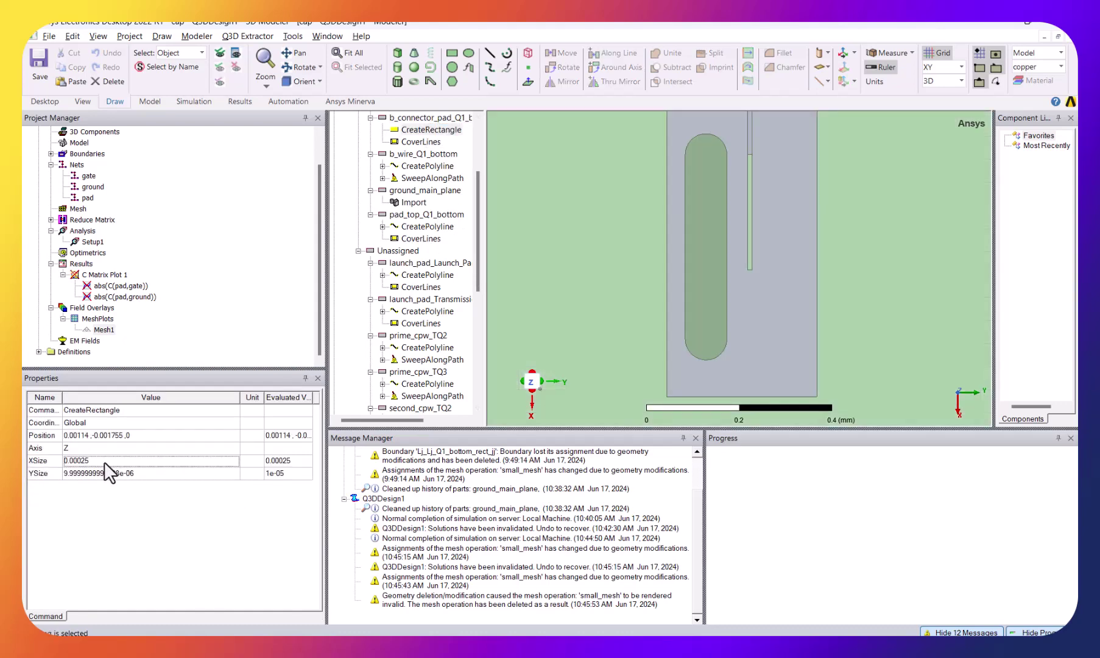
{"action": "left_click", "coordinate": [104, 461]}
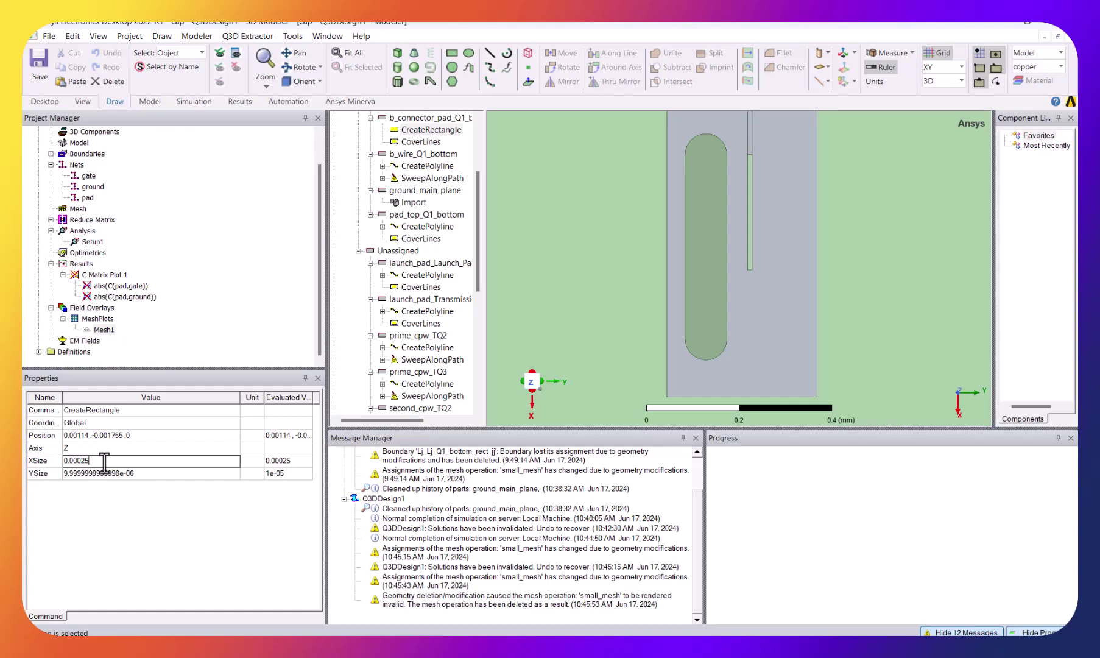
{"action": "key", "text": "Tab"}
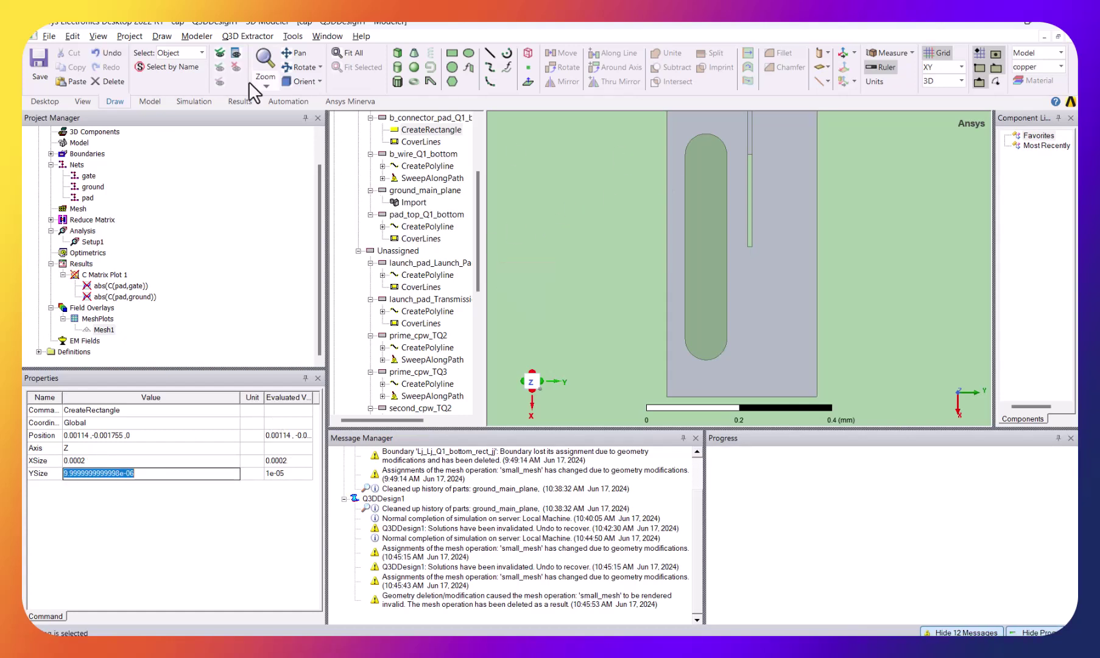
Save the project and run Analyze All on the Q3D design.
{"action": "left_click", "coordinate": [38, 61]}
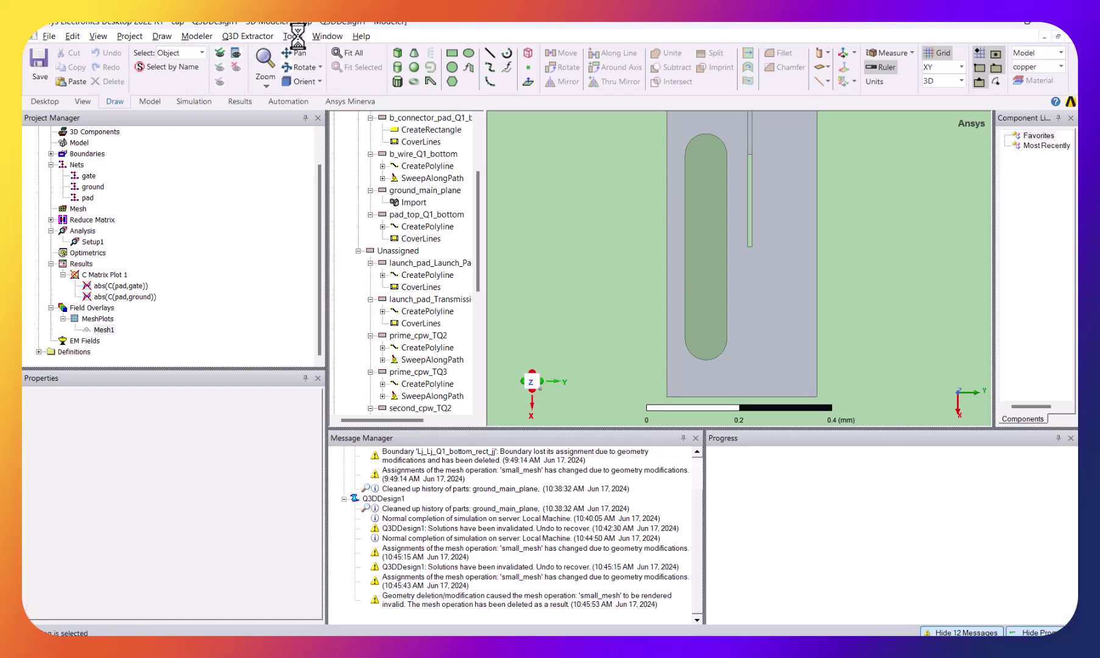
{"action": "left_click", "coordinate": [266, 37]}
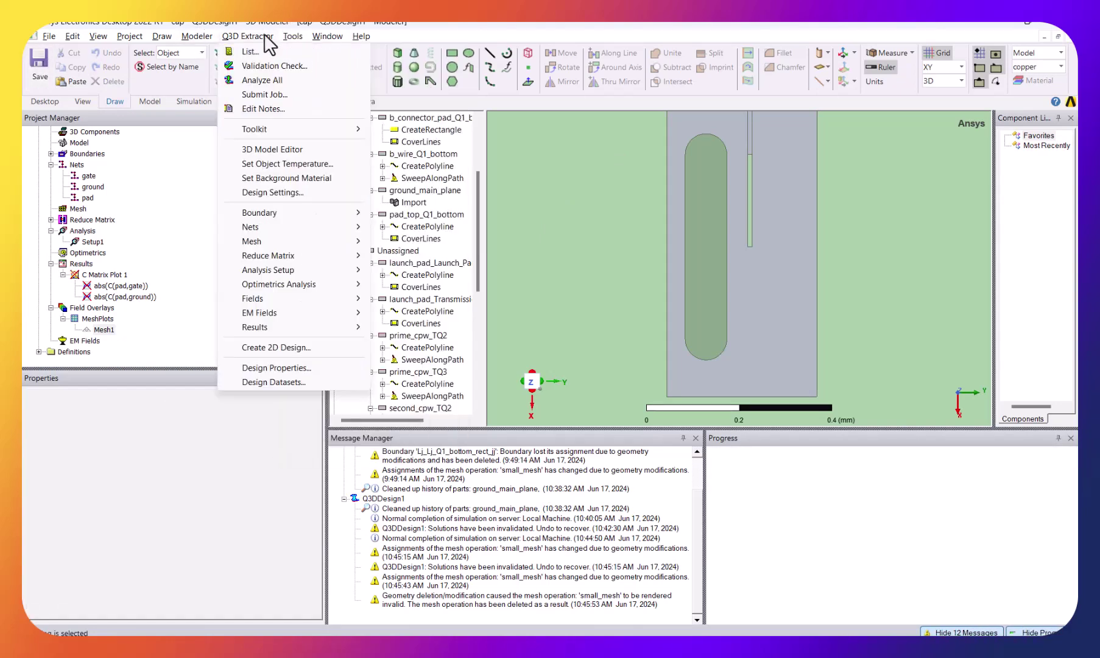
{"action": "left_click", "coordinate": [276, 77]}
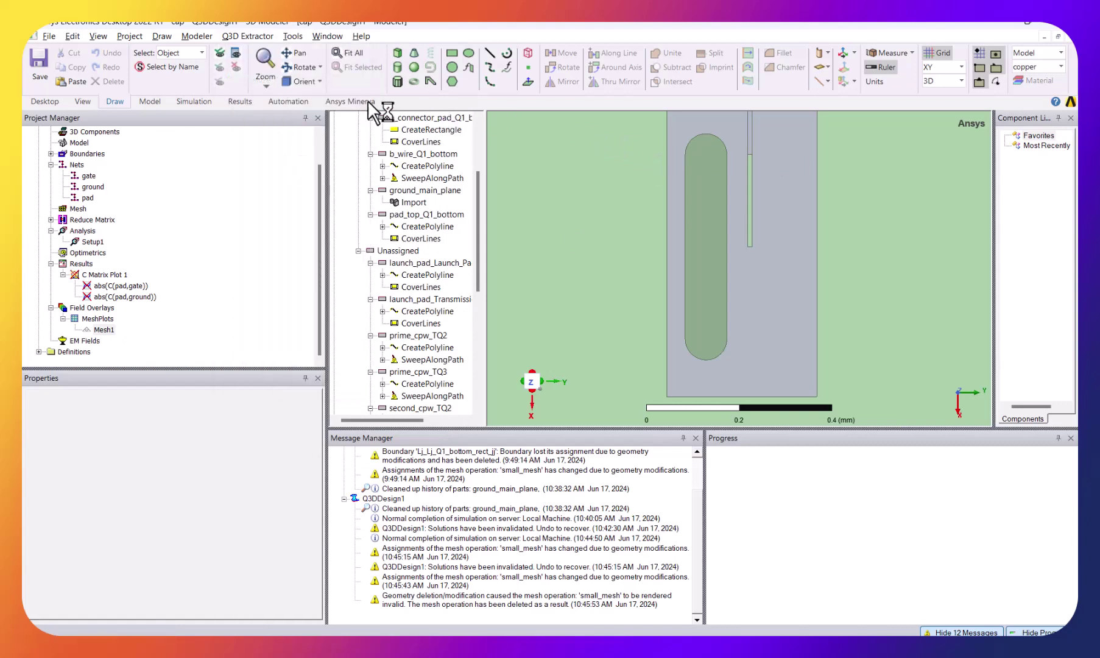
Display the Mesh1 plot in an angled view and examine the refinement around the qubits, meanders and feed lines as passes run.
{"action": "left_click", "coordinate": [267, 86]}
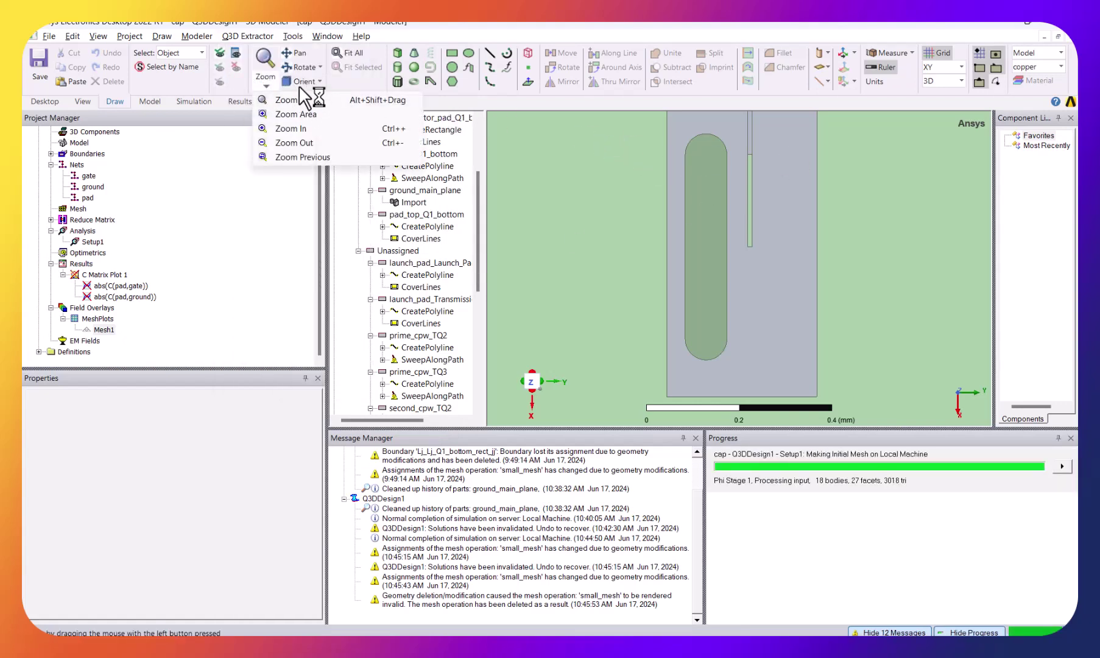
{"action": "left_click", "coordinate": [298, 87]}
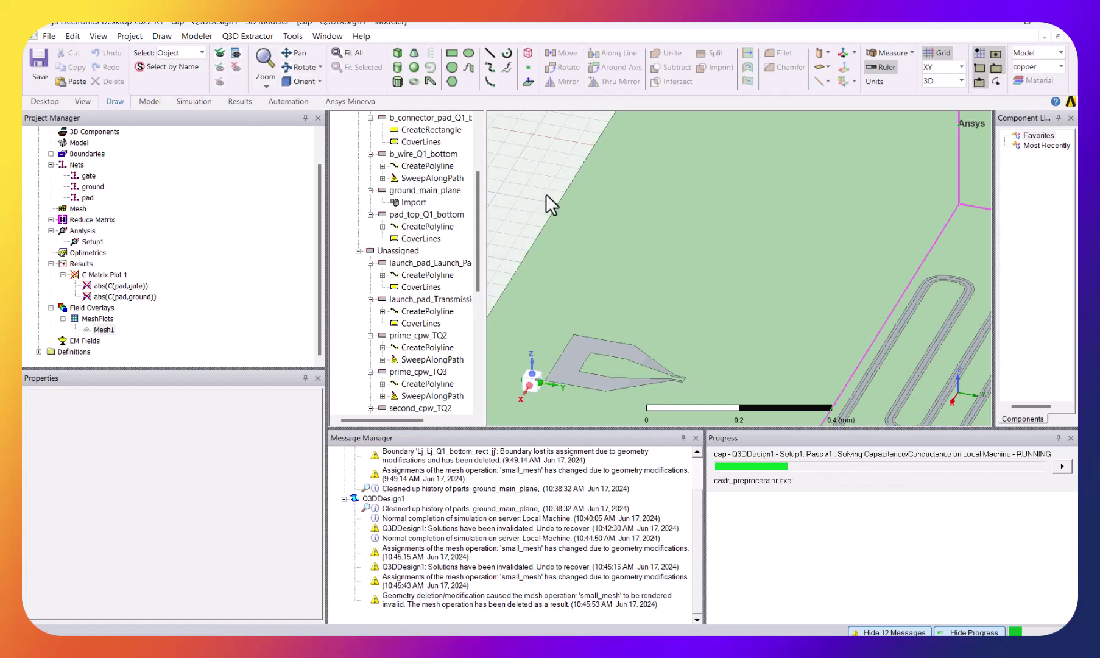
{"action": "scroll", "coordinate": [577, 208], "scroll_direction": "down", "scroll_amount": 5}
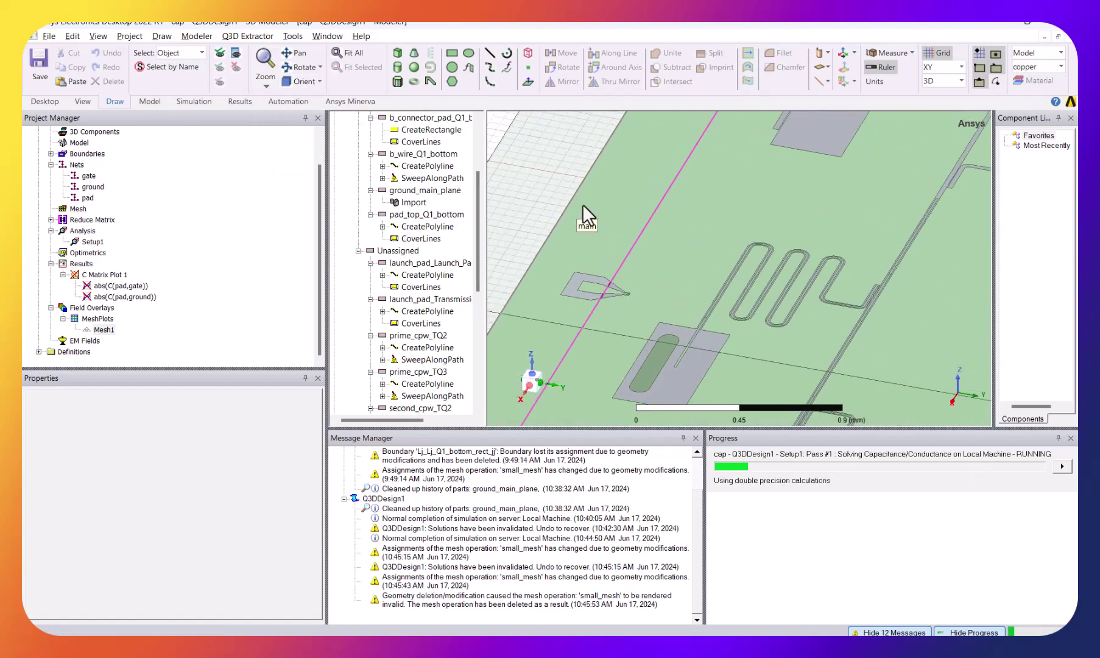
{"action": "left_click", "coordinate": [102, 329]}
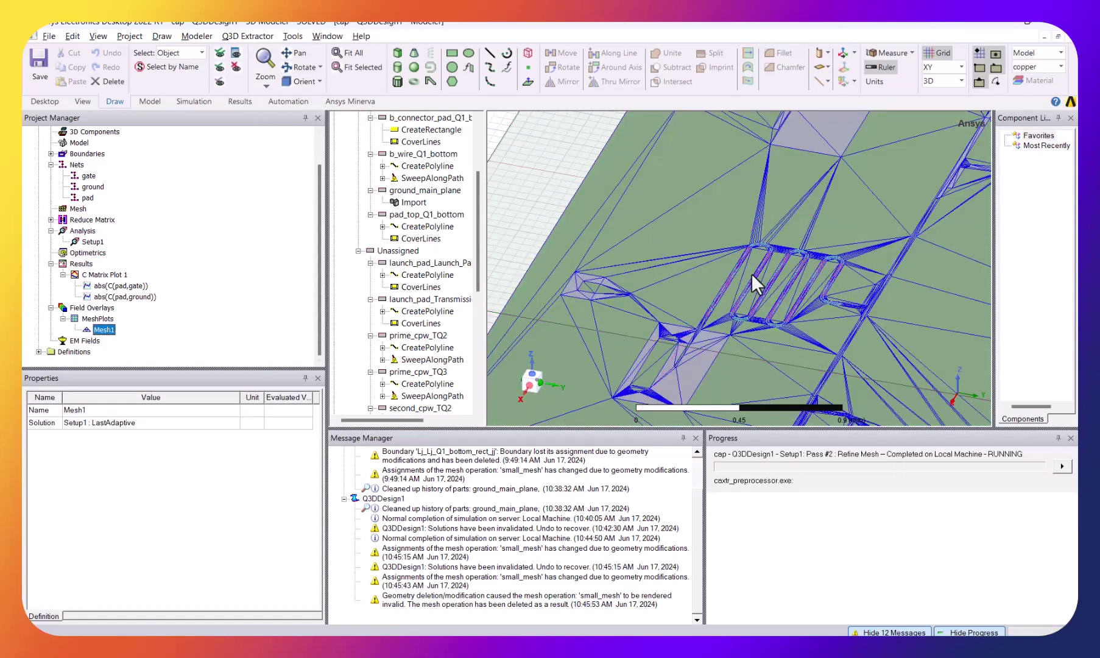
{"action": "left_click_drag", "start_coordinate": [751, 273], "coordinate": [700, 177], "text": "alt"}
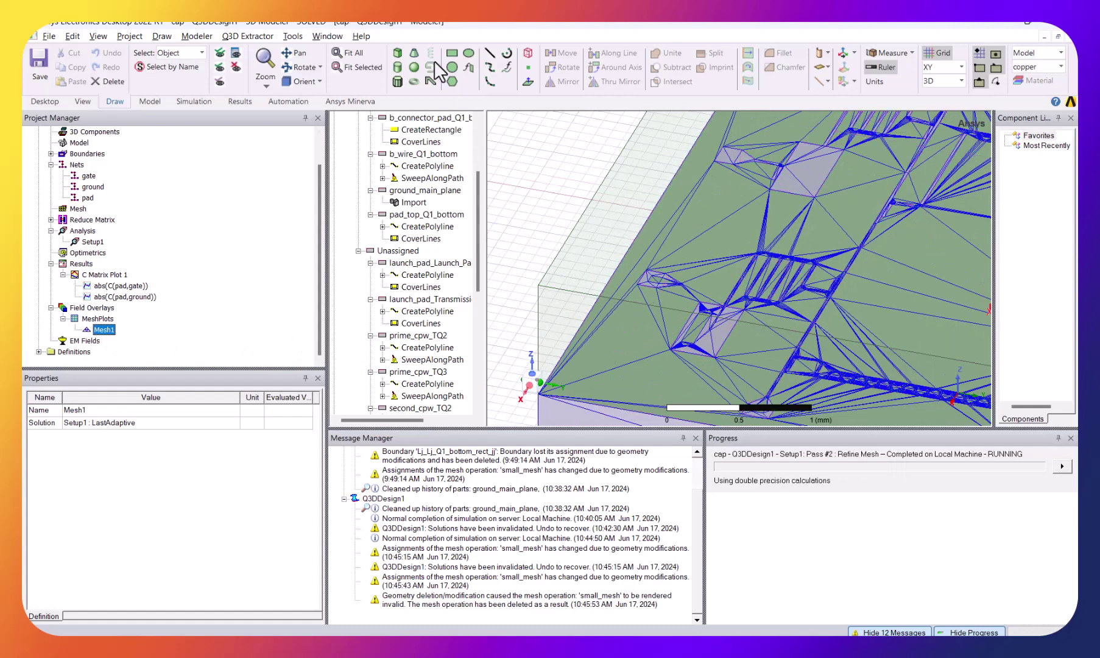
{"action": "left_click", "coordinate": [295, 53]}
{"action": "left_click_drag", "start_coordinate": [927, 221], "coordinate": [764, 255]}
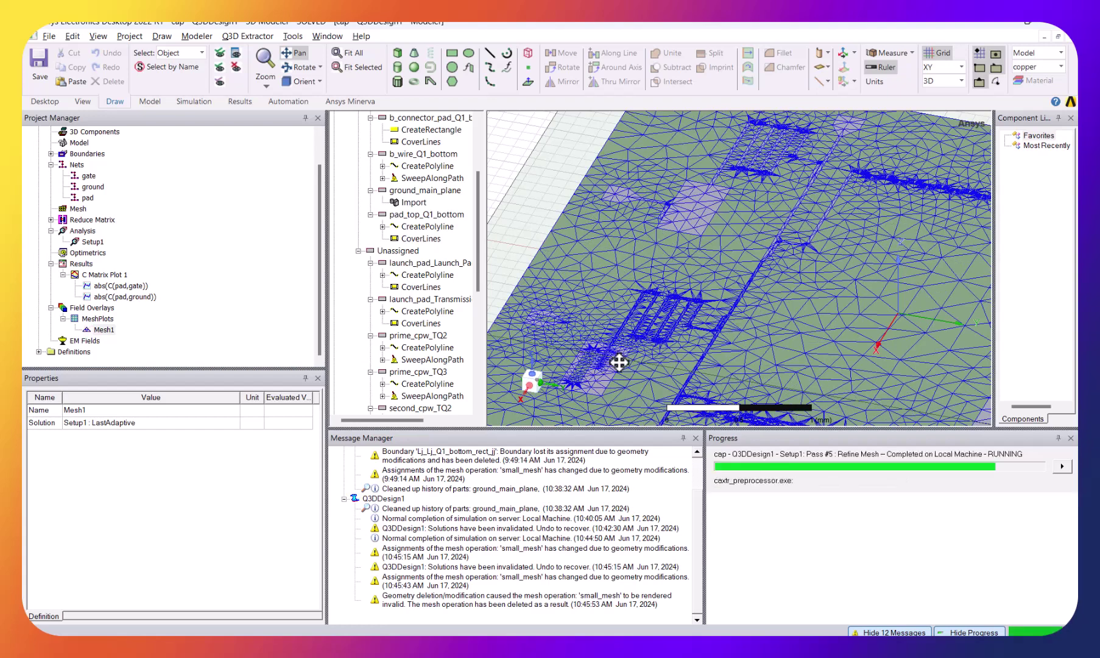
{"action": "left_click_drag", "start_coordinate": [661, 384], "coordinate": [816, 362]}
{"action": "scroll", "coordinate": [816, 362], "scroll_direction": "up", "scroll_amount": 5}
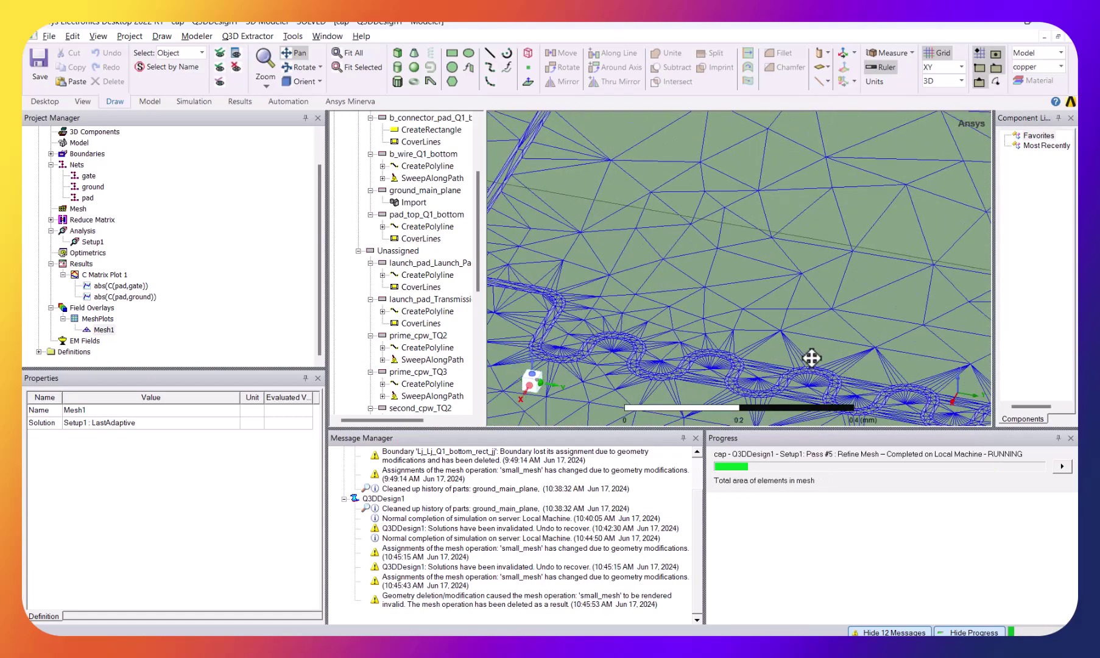
{"action": "scroll", "coordinate": [807, 357], "scroll_direction": "down", "scroll_amount": 3}
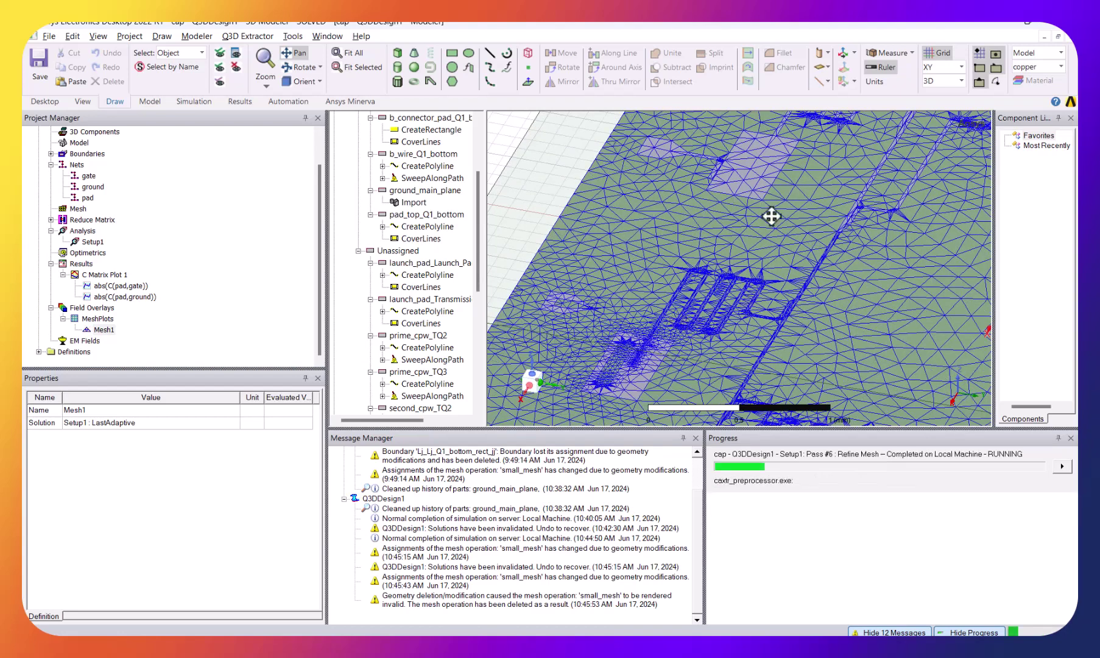
Examine the Mesh1 refinement around the Q1 bottom pad and connector pad while the passes run.
{"action": "scroll", "coordinate": [659, 359], "scroll_direction": "up", "scroll_amount": 2}
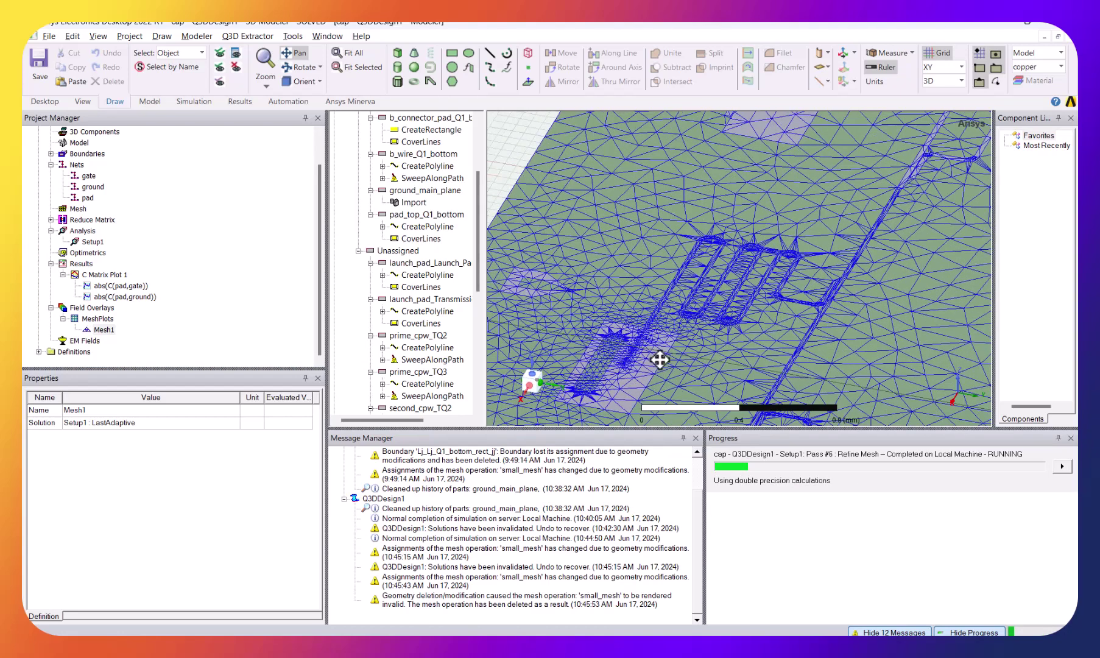
{"action": "scroll", "coordinate": [660, 359], "scroll_direction": "up", "scroll_amount": 3}
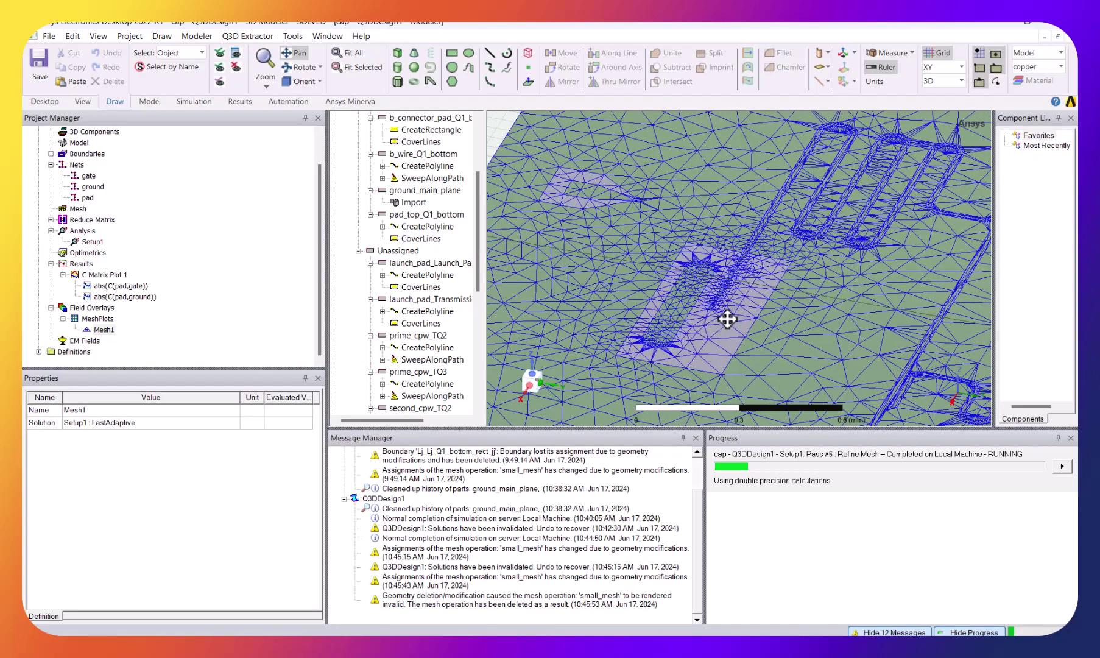
{"action": "scroll", "coordinate": [816, 297], "scroll_direction": "up", "scroll_amount": 1}
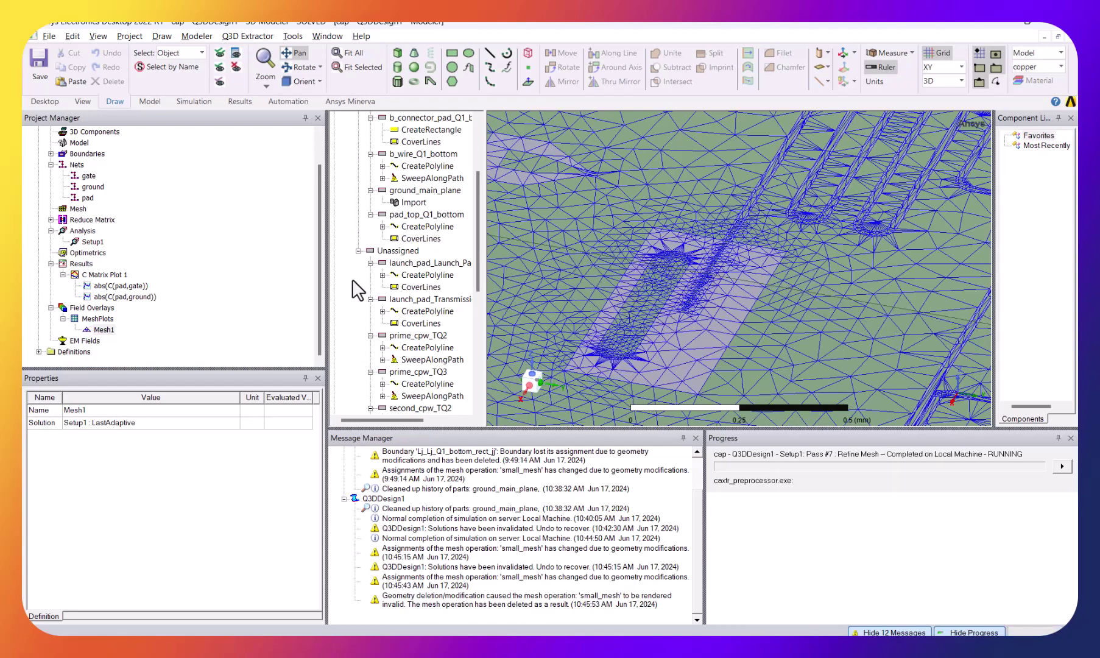
Check the abs(C(pad,gate)) and abs(C(pad,ground)) curves in C Matrix Plot 1, alternating with the Mesh1 plot around the qubit.
{"action": "double_click", "coordinate": [110, 274]}
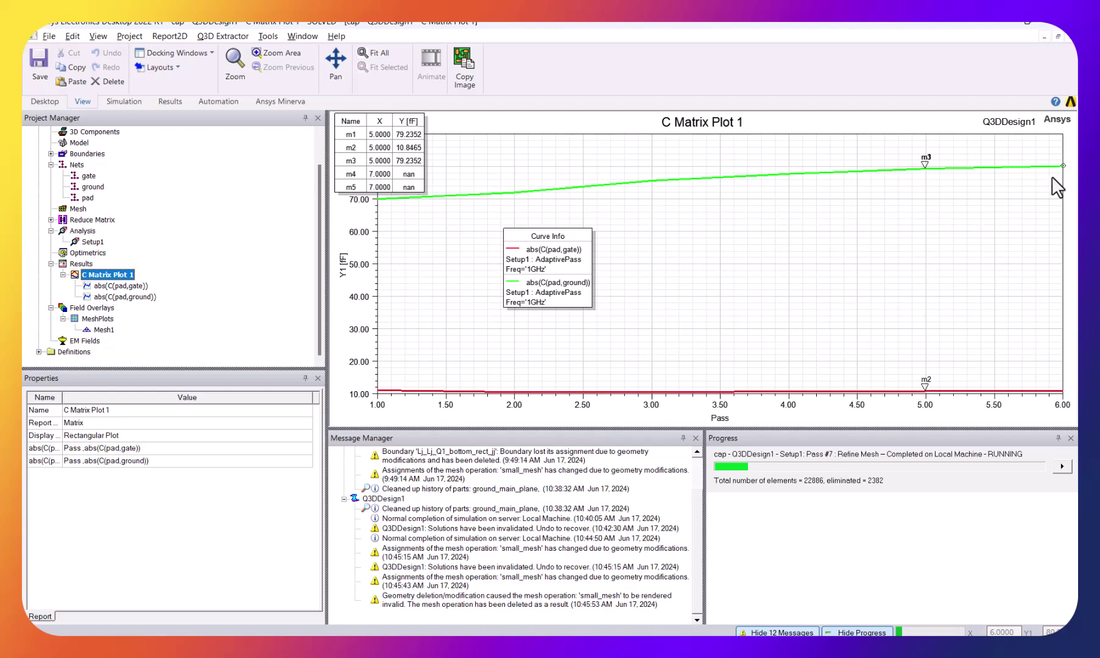
{"action": "double_click", "coordinate": [101, 329]}
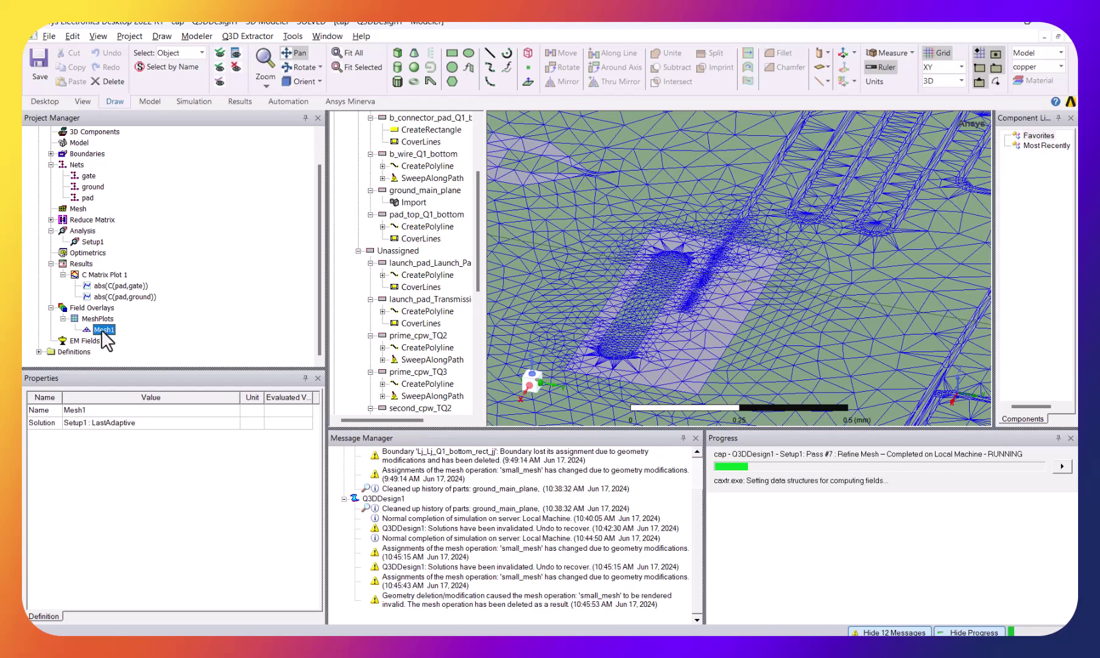
{"action": "double_click", "coordinate": [112, 296]}
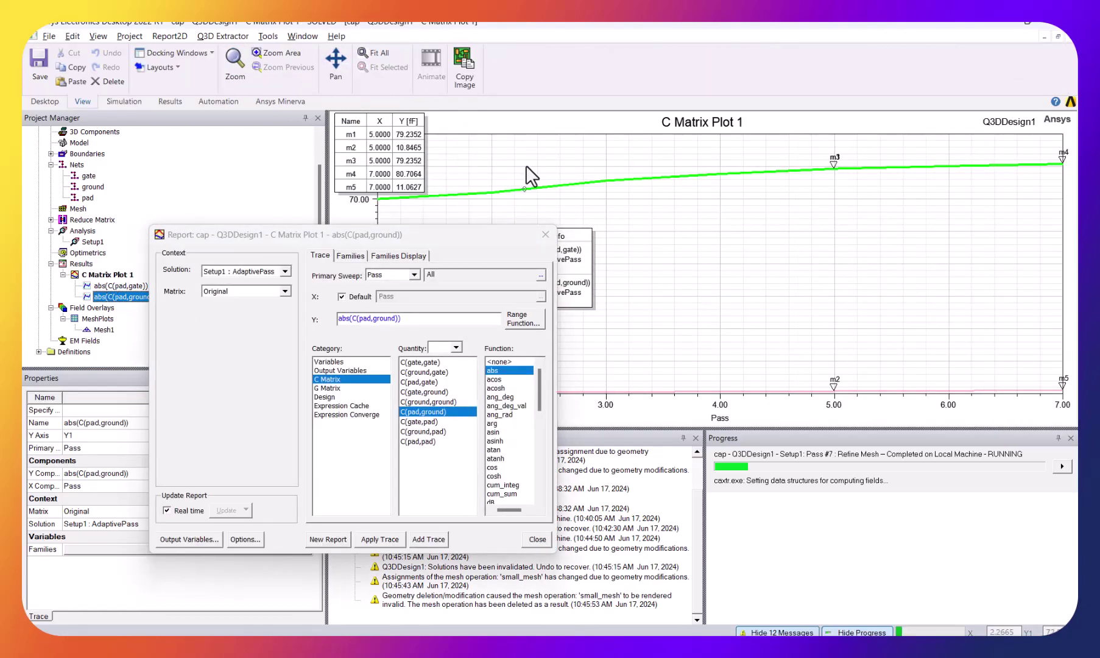
{"action": "left_click", "coordinate": [545, 232]}
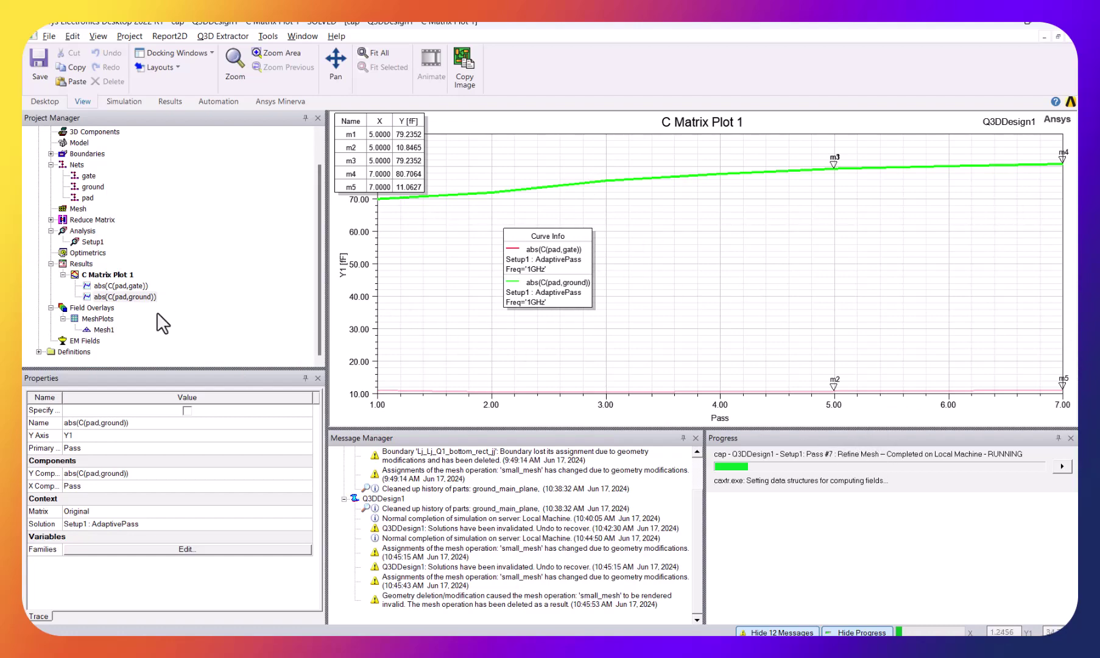
{"action": "left_click", "coordinate": [103, 329]}
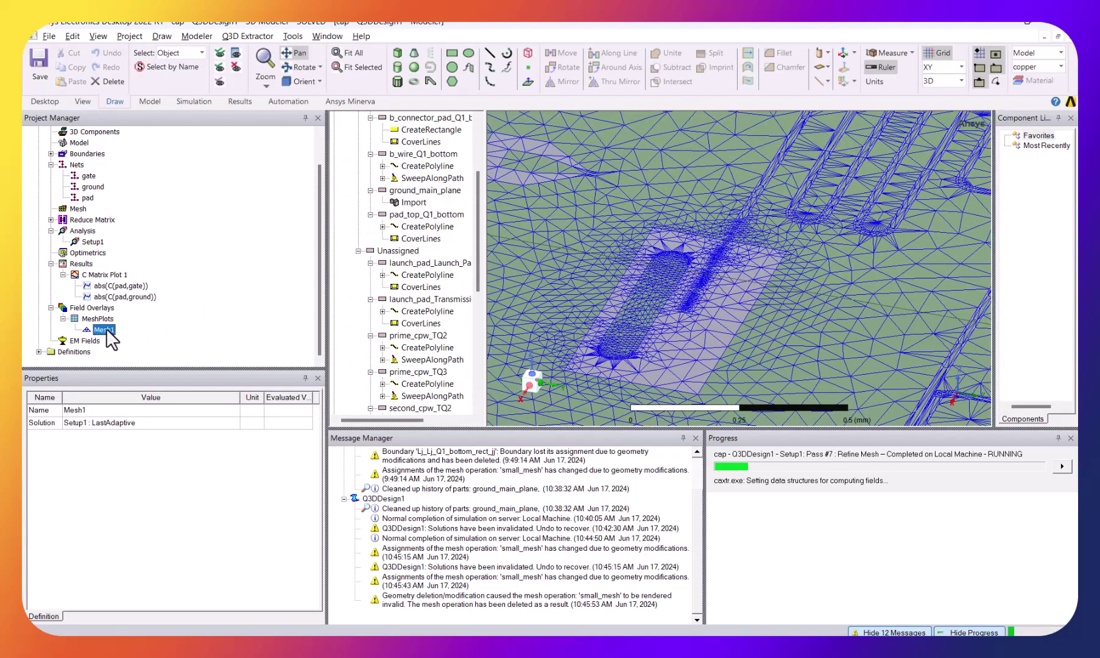
{"action": "left_click_drag", "start_coordinate": [719, 269], "coordinate": [728, 289]}
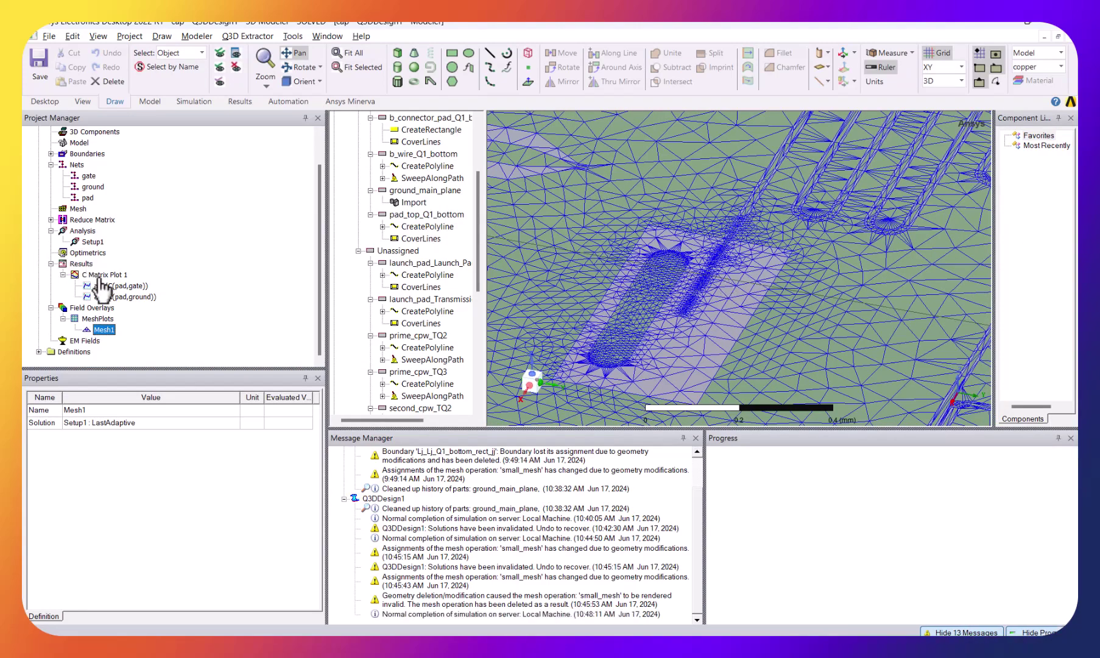
Compare the final capacitances in C Matrix Plot 1 with C_shunt and C_coupled on the Excel workbook's Q1_bottom sheet.
{"action": "double_click", "coordinate": [100, 274]}
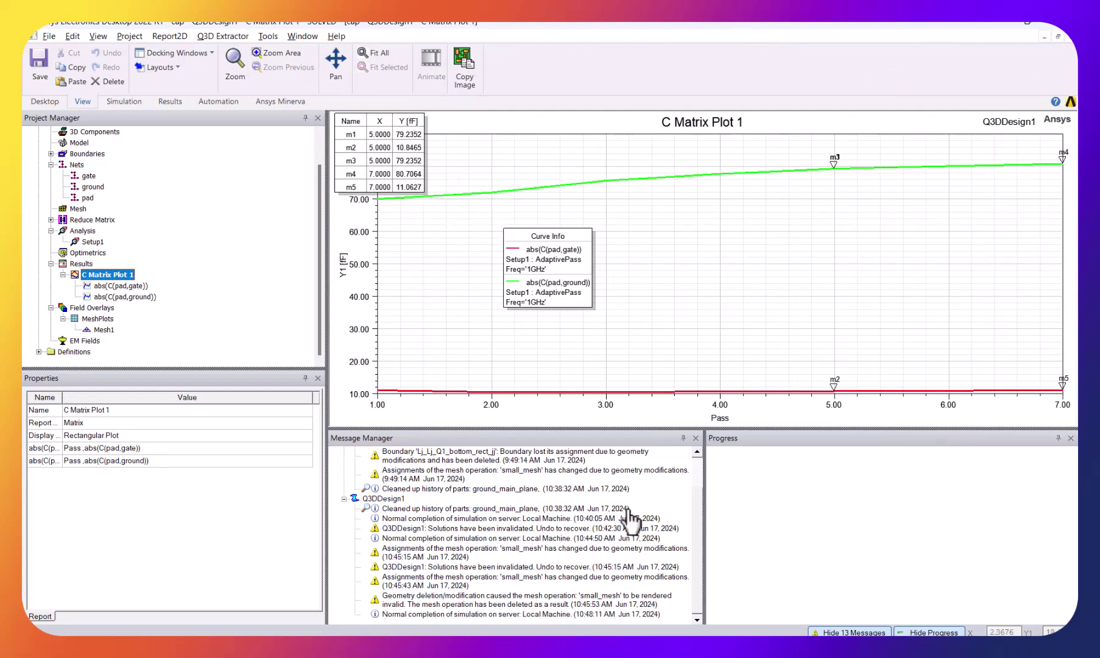
{"action": "key", "text": "alt+Tab"}
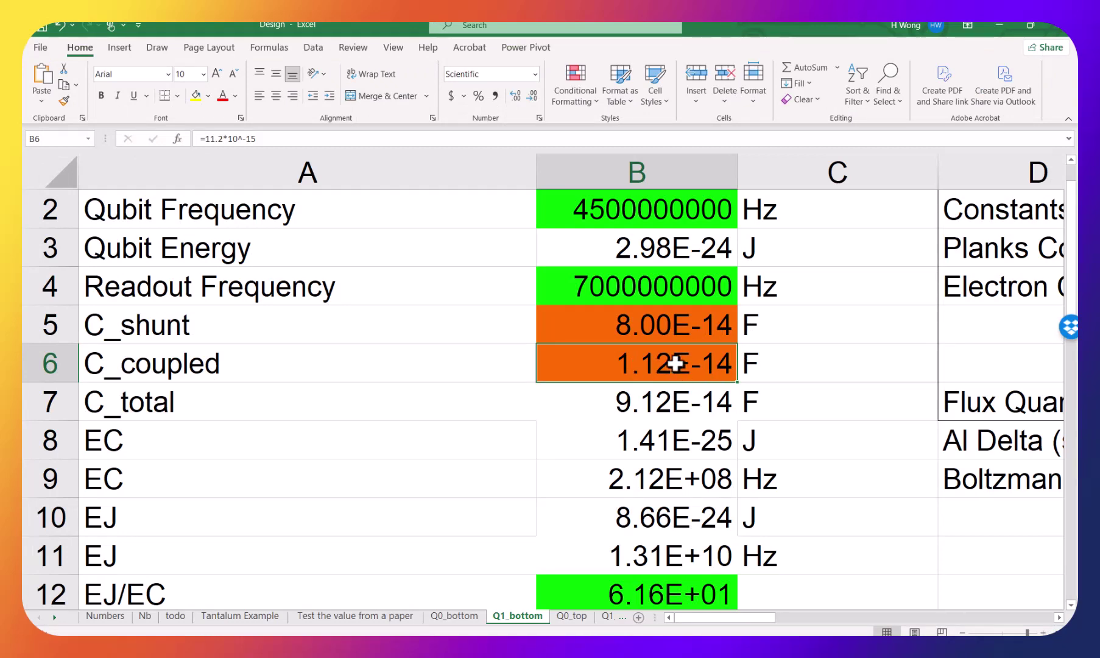
{"action": "key", "text": "alt+Tab"}
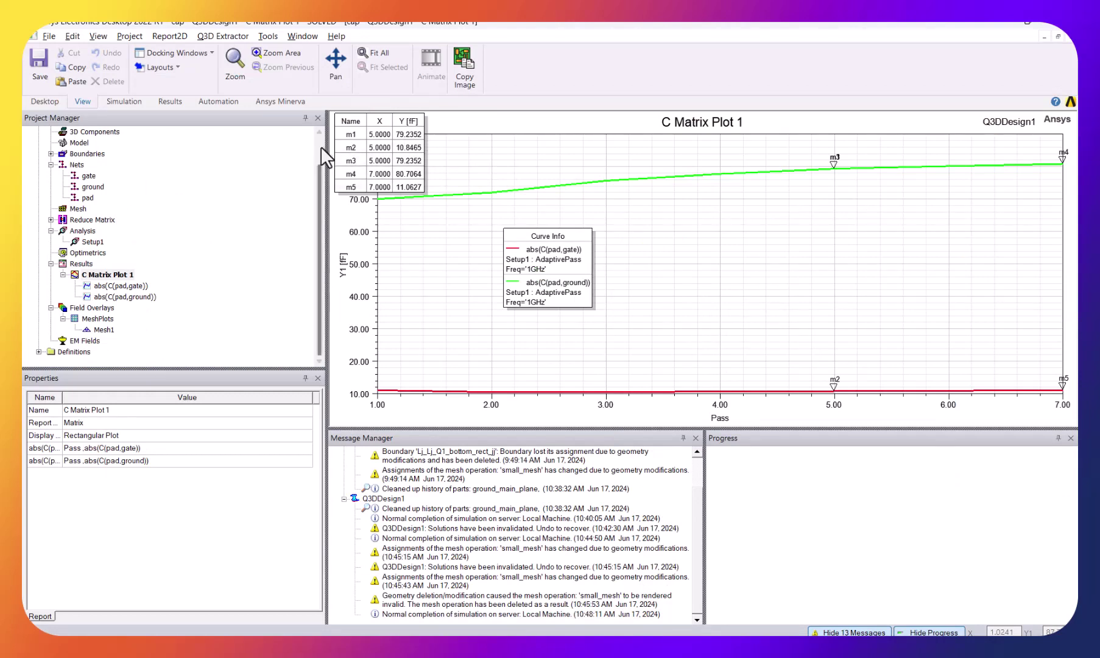
Return to the Q3DDesign1 model view and hide the Mesh1 plot.
{"action": "scroll", "coordinate": [318, 147], "scroll_direction": "up", "scroll_amount": 1}
{"action": "left_click", "coordinate": [84, 154]}
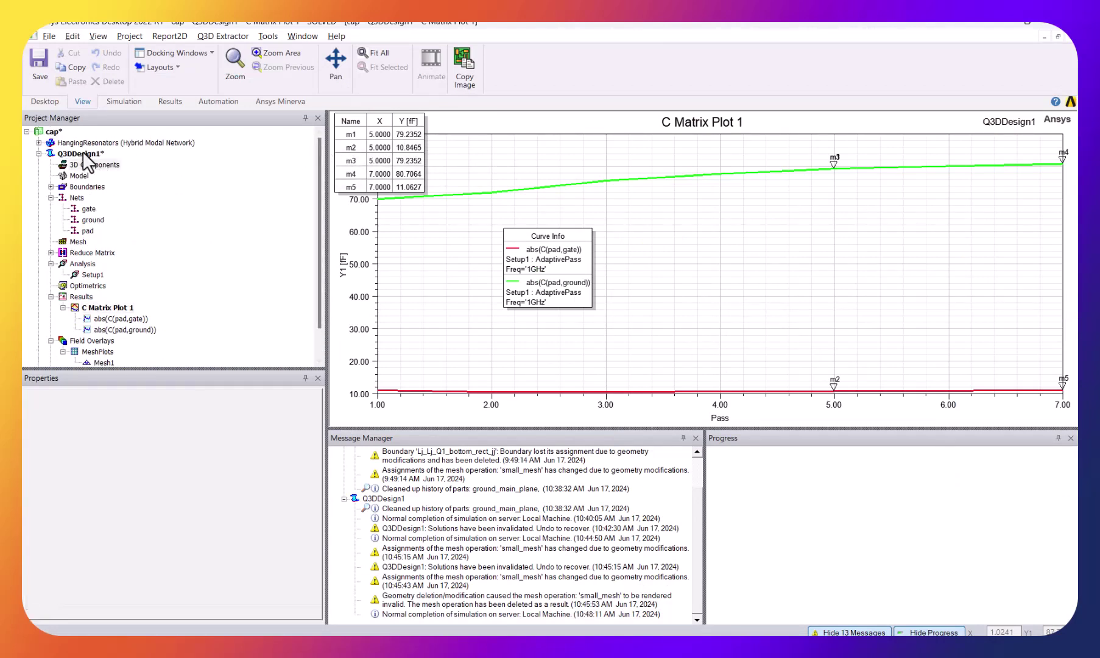
{"action": "left_click", "coordinate": [89, 165]}
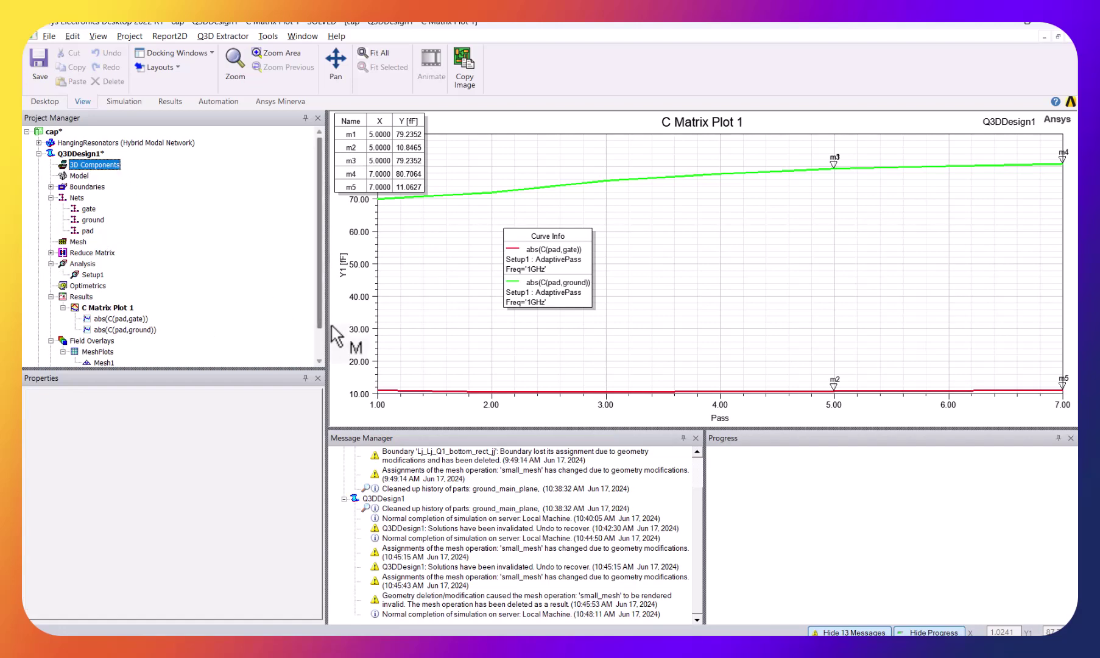
{"action": "double_click", "coordinate": [79, 155]}
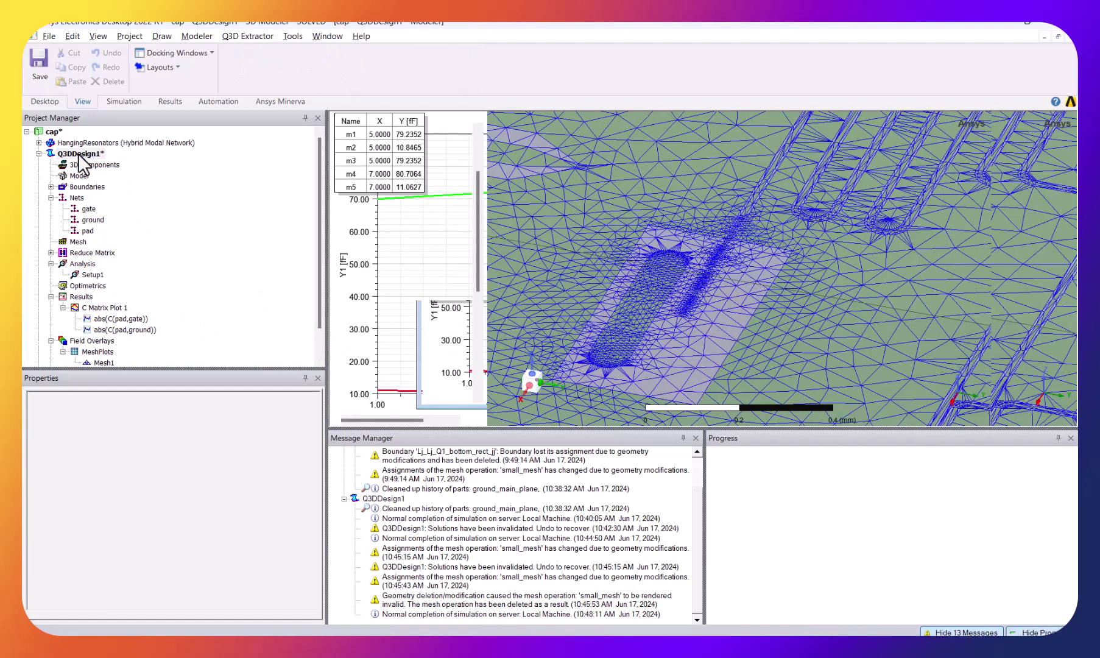
{"action": "scroll", "coordinate": [310, 342], "scroll_direction": "down", "scroll_amount": 1}
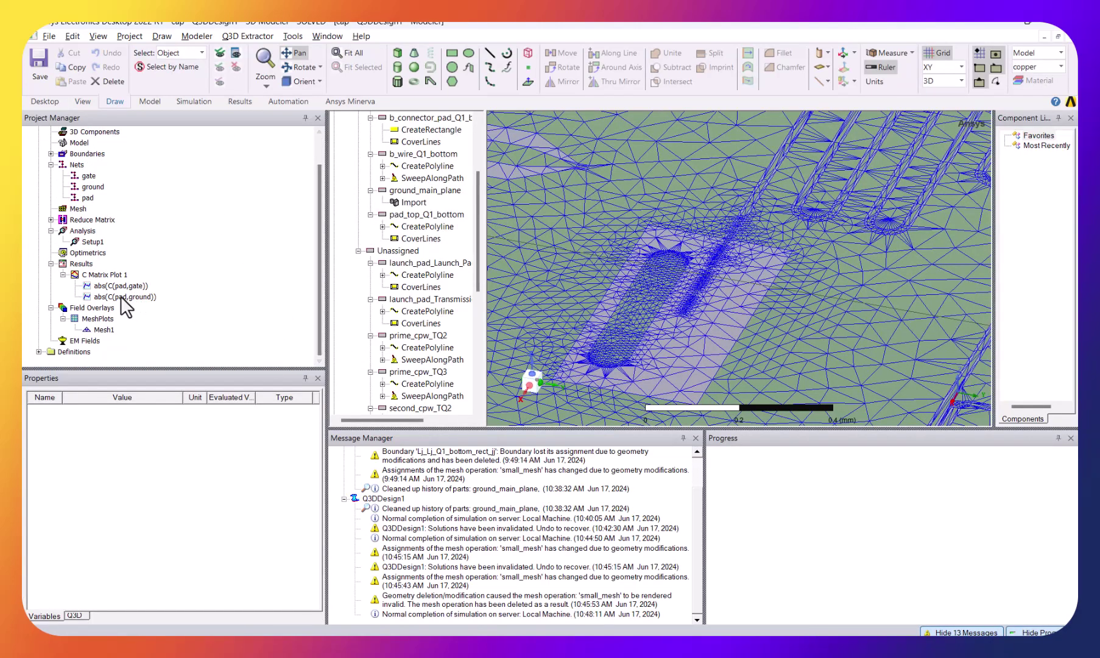
{"action": "right_click", "coordinate": [115, 332]}
{"action": "left_click", "coordinate": [177, 456]}
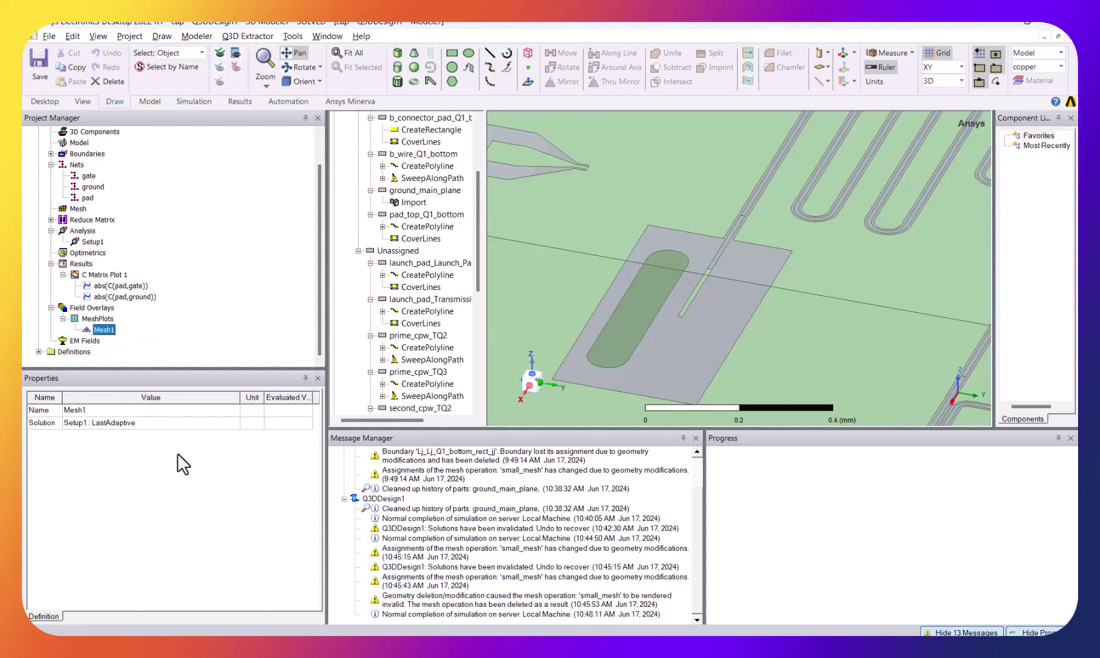
Inspect b_connector_pad_Q1_bottom in the model and the XSize of its CreateRectangle, leaving the value as it is.
{"action": "left_click_drag", "start_coordinate": [656, 241], "coordinate": [644, 227]}
{"action": "scroll", "coordinate": [643, 227], "scroll_direction": "up", "scroll_amount": 2}
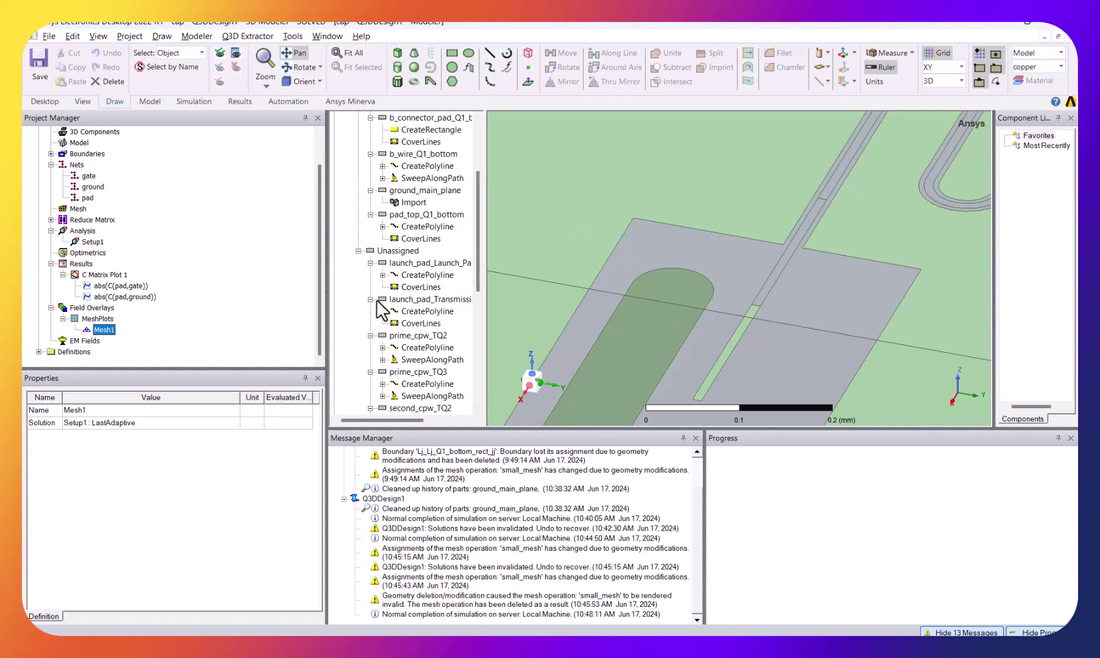
{"action": "key", "text": "Escape"}
{"action": "left_click", "coordinate": [717, 370]}
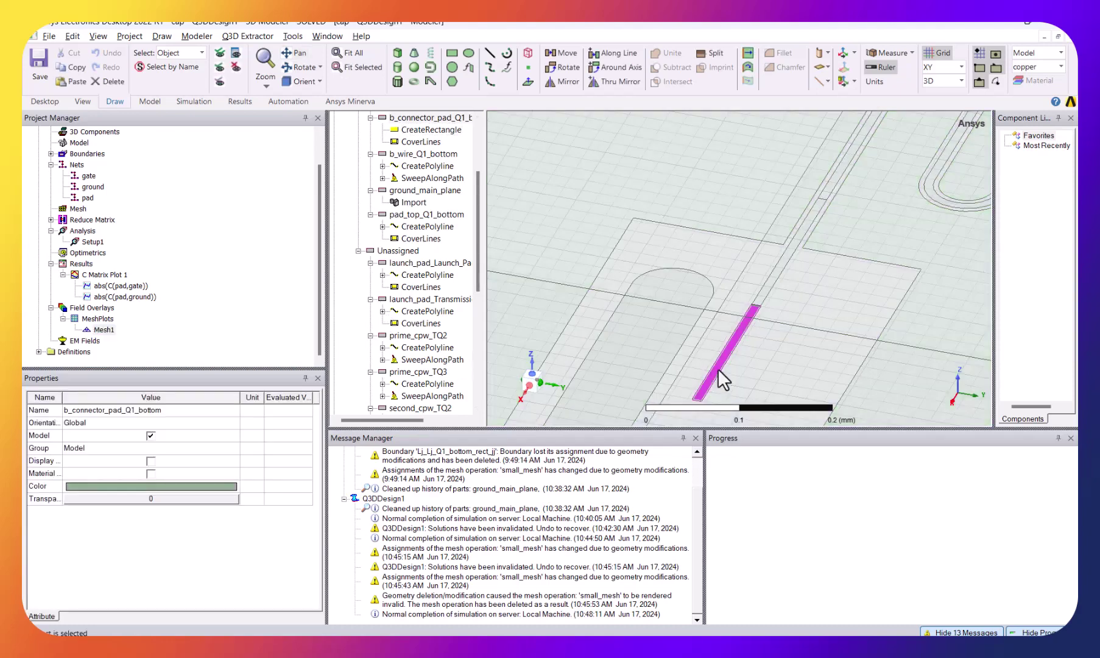
{"action": "right_click", "coordinate": [717, 367]}
{"action": "left_click", "coordinate": [419, 245]}
{"action": "left_click", "coordinate": [430, 130]}
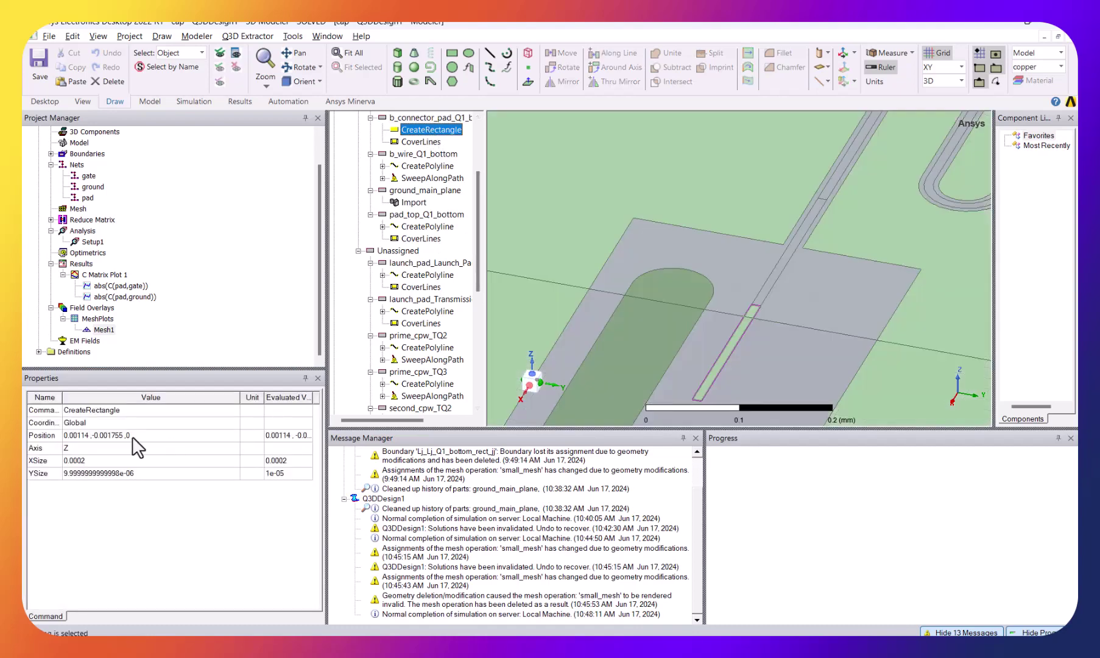
{"action": "left_click", "coordinate": [97, 461]}
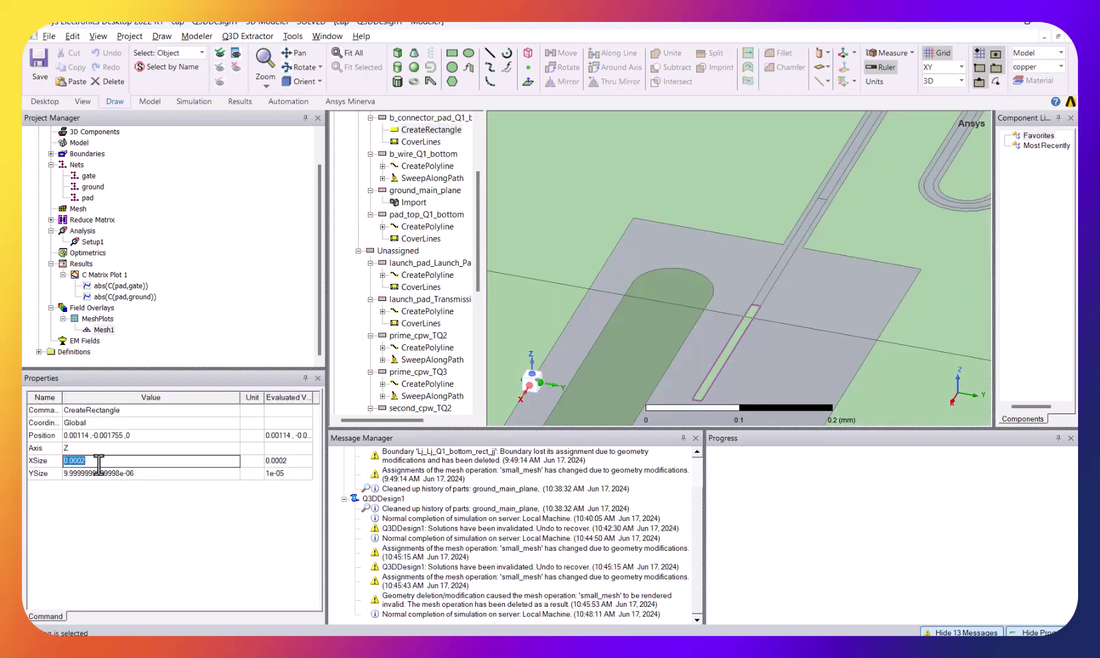
{"action": "left_click", "coordinate": [98, 461]}
{"action": "left_click_drag", "start_coordinate": [77, 461], "coordinate": [83, 461]}
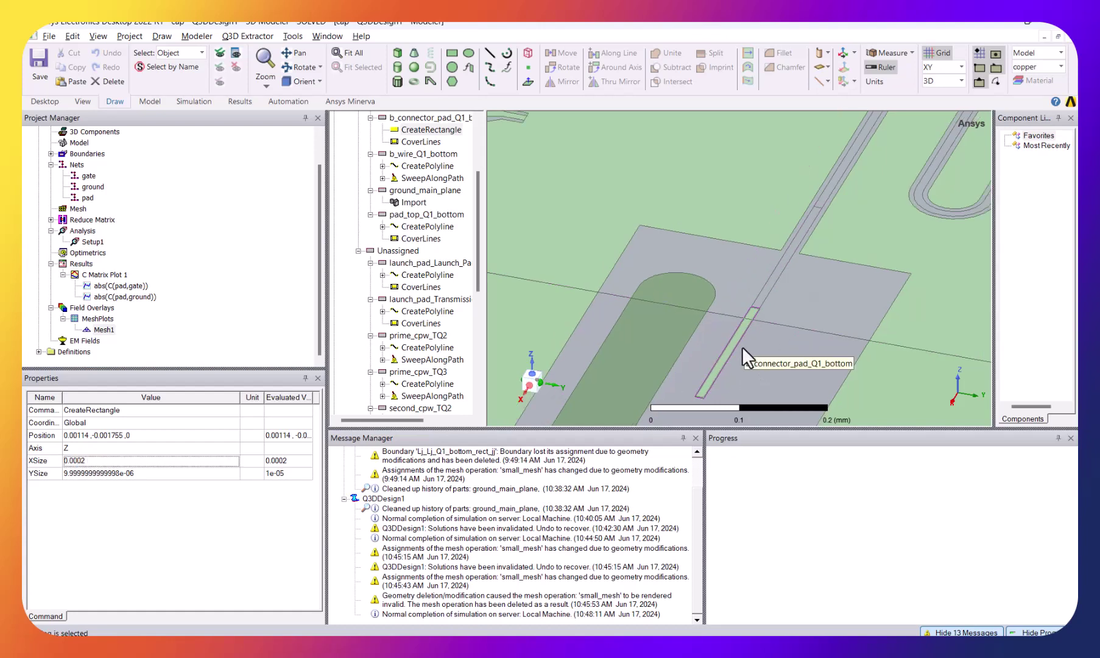
{"action": "scroll", "coordinate": [741, 346], "scroll_direction": "down", "scroll_amount": 1}
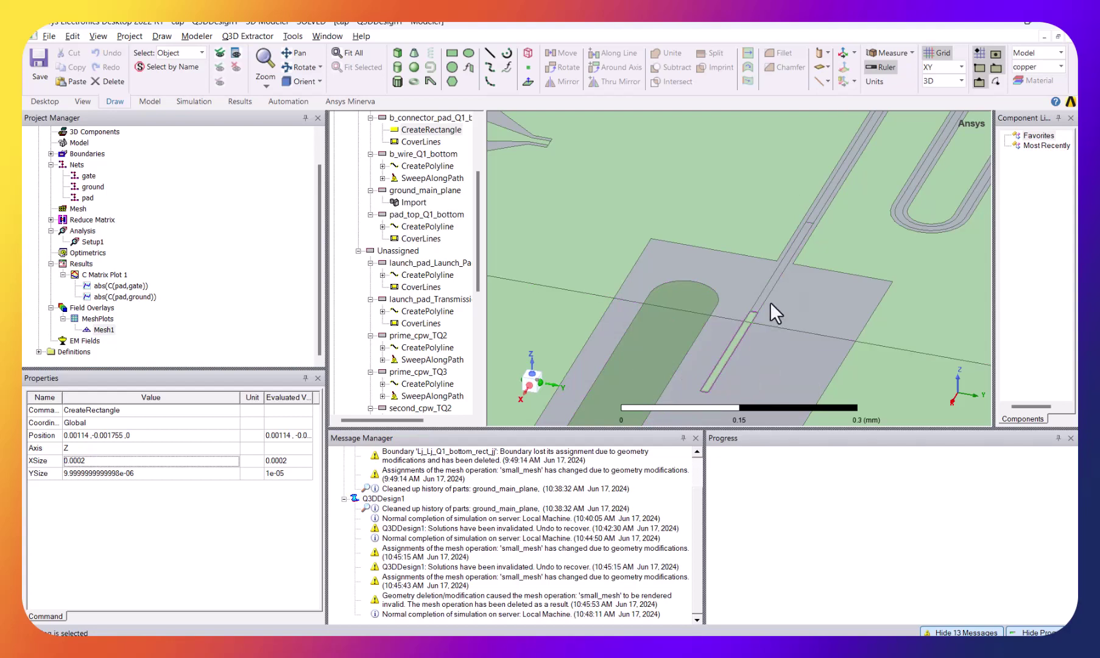
{"action": "scroll", "coordinate": [771, 305], "scroll_direction": "down", "scroll_amount": 3}
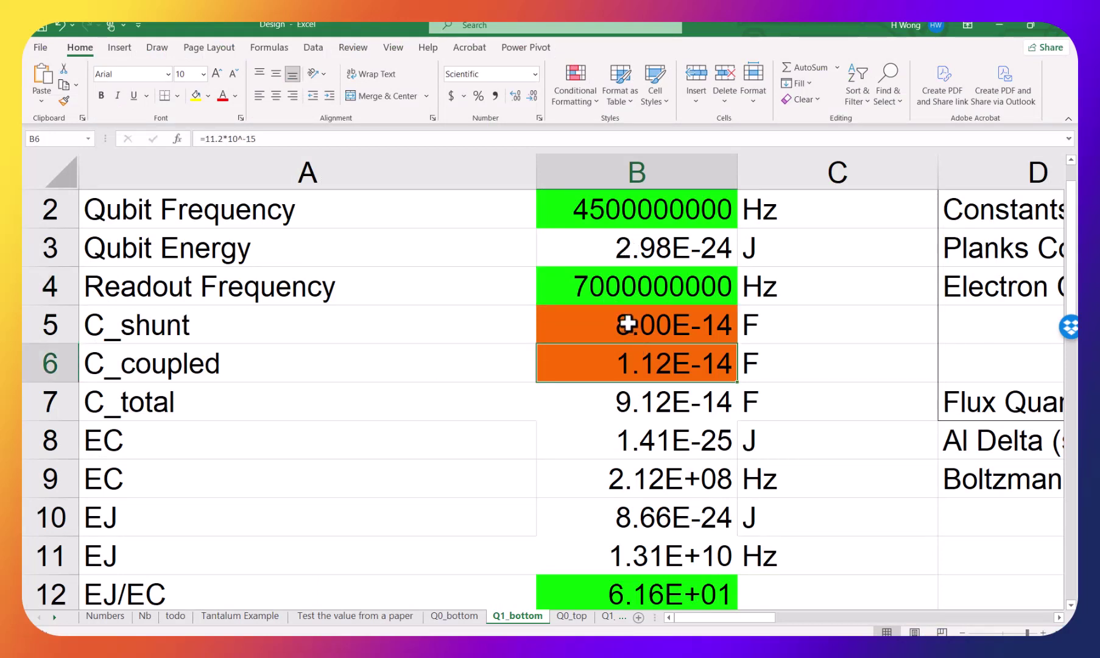
Review the C_shunt and C_coupled targets and derived qubit values in the Excel design workbook, and return to the Q3D model.
{"action": "left_click_drag", "start_coordinate": [627, 324], "coordinate": [645, 364]}
{"action": "left_click", "coordinate": [646, 368]}
{"action": "scroll", "coordinate": [658, 516], "scroll_direction": "down", "scroll_amount": 3}
{"action": "scroll", "coordinate": [658, 472], "scroll_direction": "up", "scroll_amount": 3}
{"action": "left_click", "coordinate": [999, 19]}
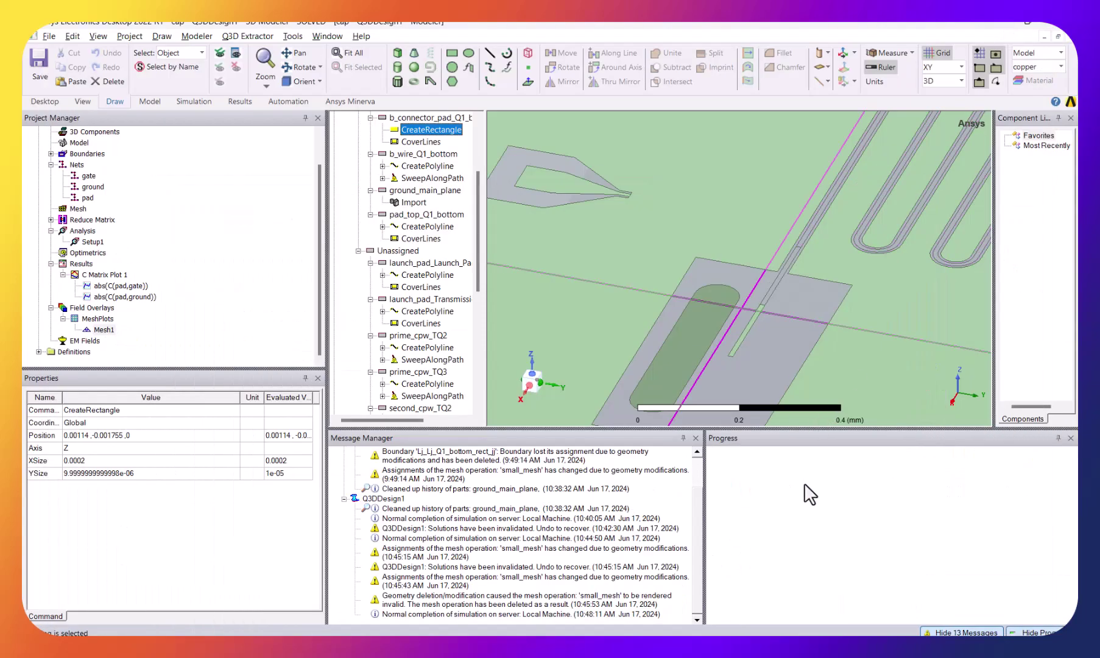